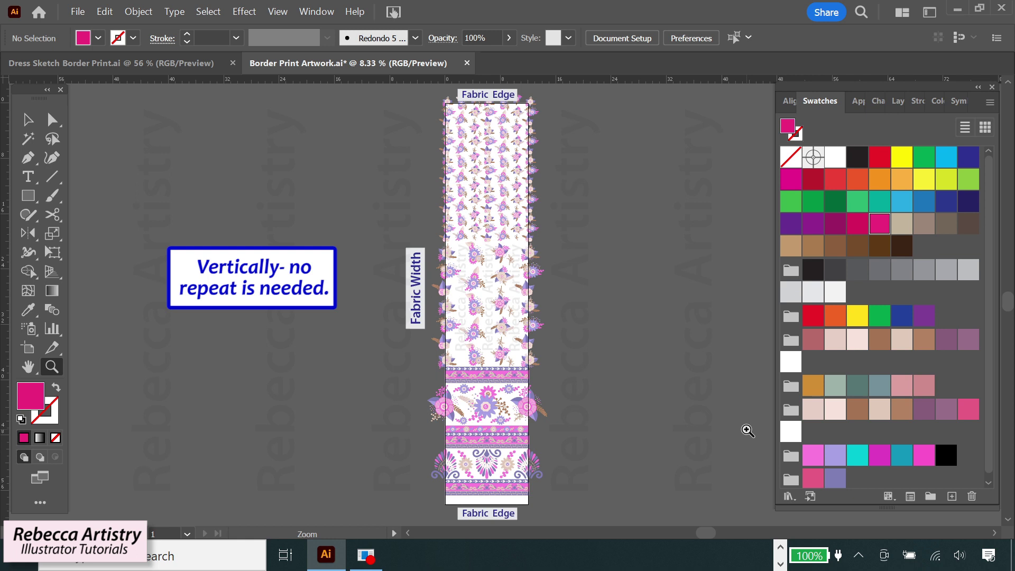
# Step: Check the dimensions of the white background box in the border print artwork, lock it, and select the invisible bounding box behind it
pyautogui.hotkey('ctrl', 'alt', '3')
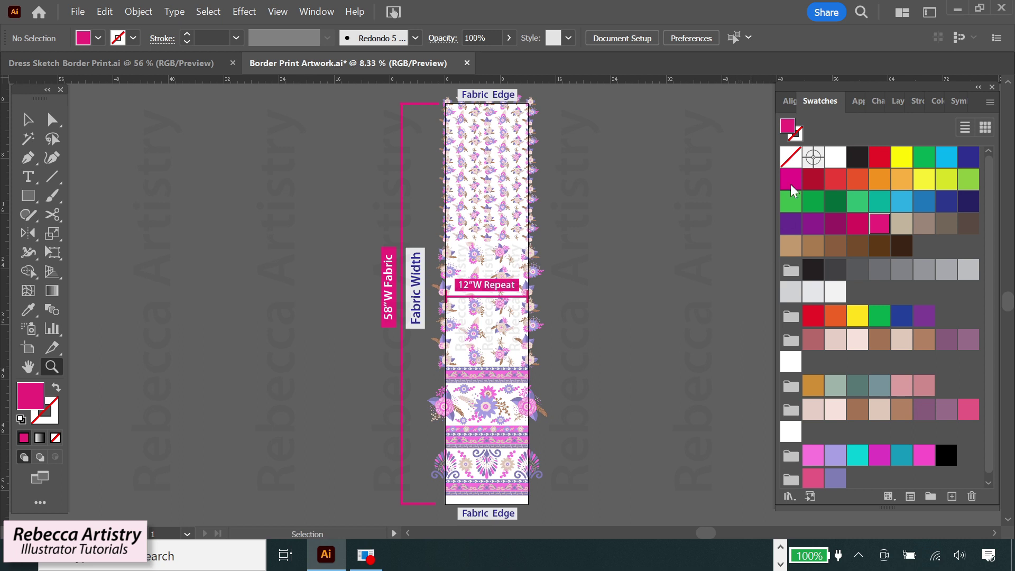
pyautogui.click(897, 99)
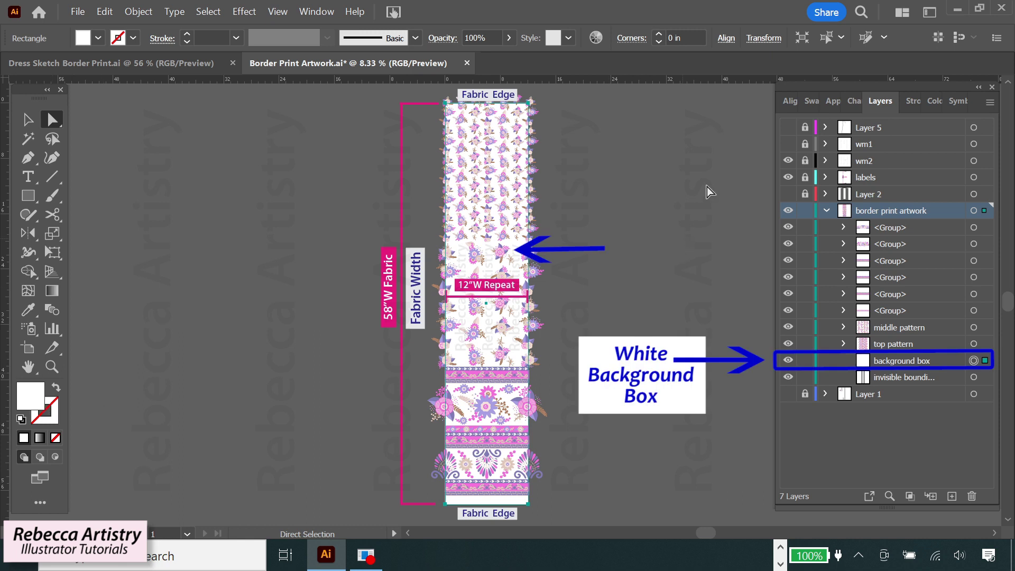
pyautogui.click(763, 38)
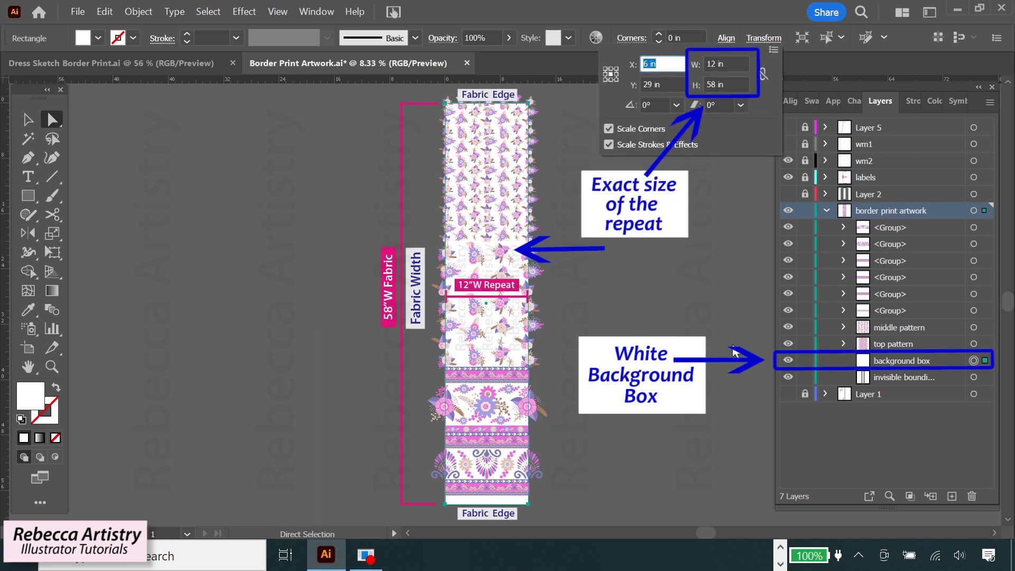
pyautogui.press('Escape')
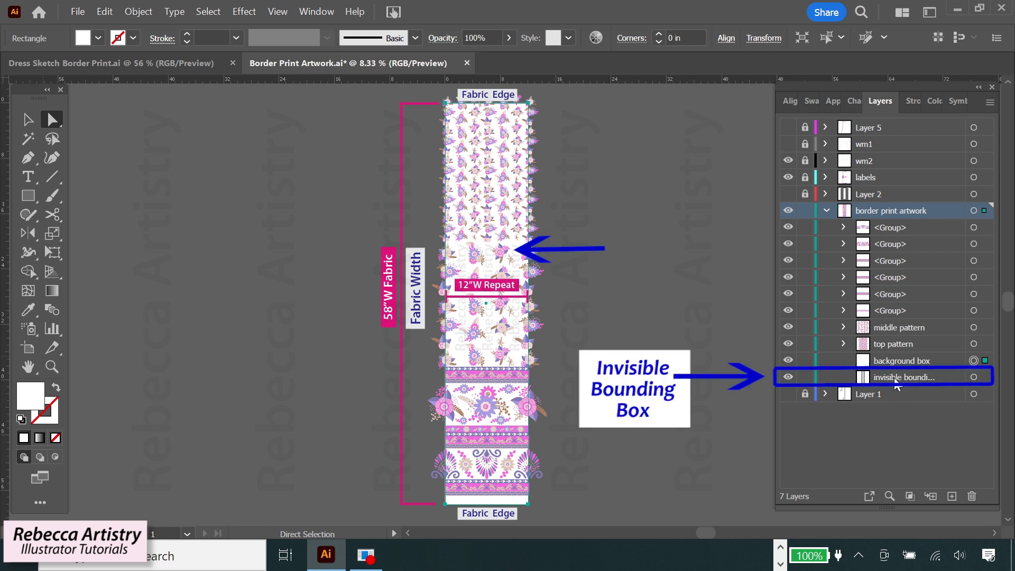
pyautogui.click(805, 359)
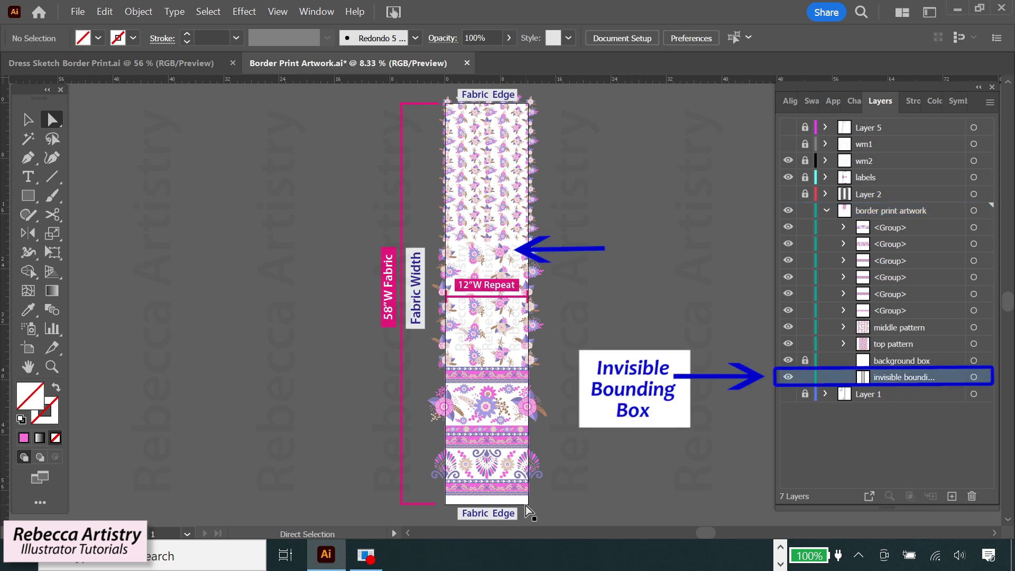
pyautogui.click(526, 506)
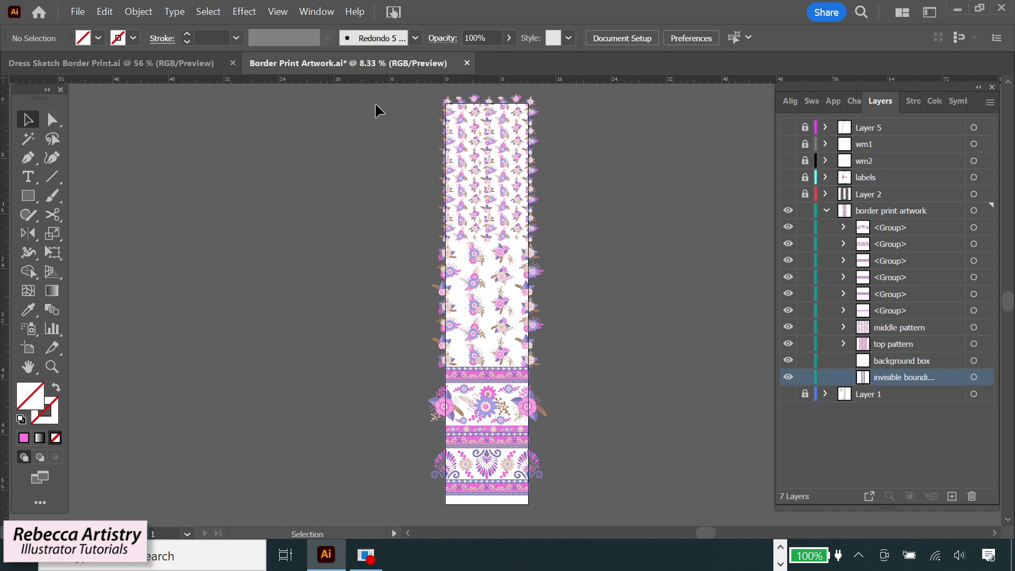
# Step: Group the entire border print artwork, including its background box and invisible bounding box, and select the resulting group
pyautogui.moveTo(416, 97); pyautogui.dragTo(565, 496)
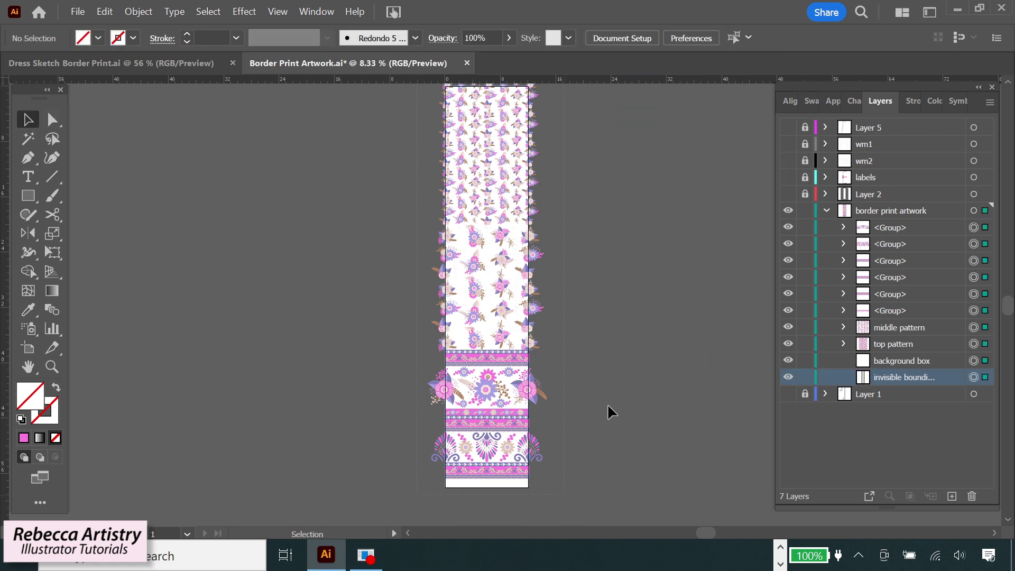
pyautogui.rightClick(574, 326)
pyautogui.click(599, 196)
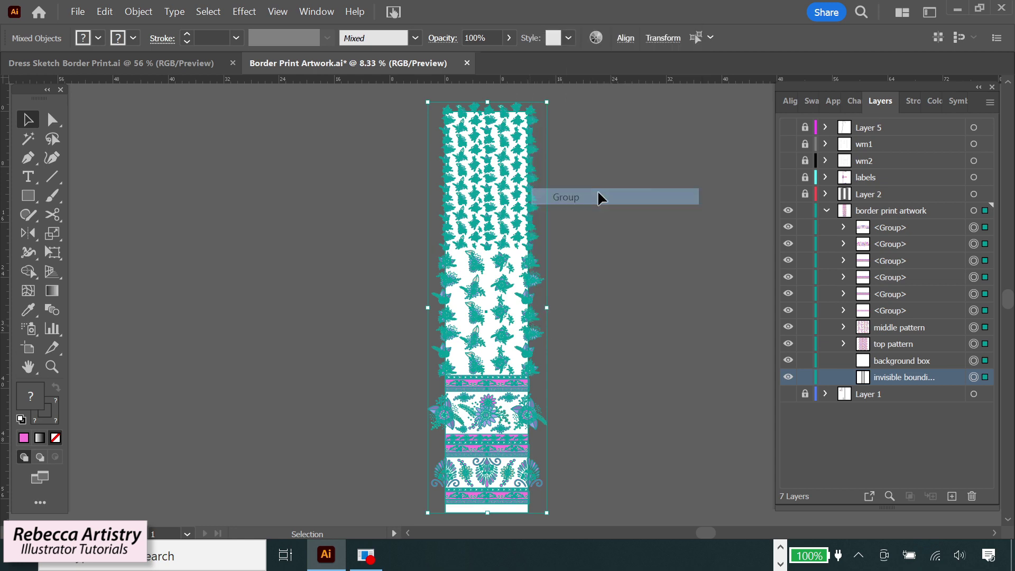
pyautogui.click(844, 227)
pyautogui.click(634, 251)
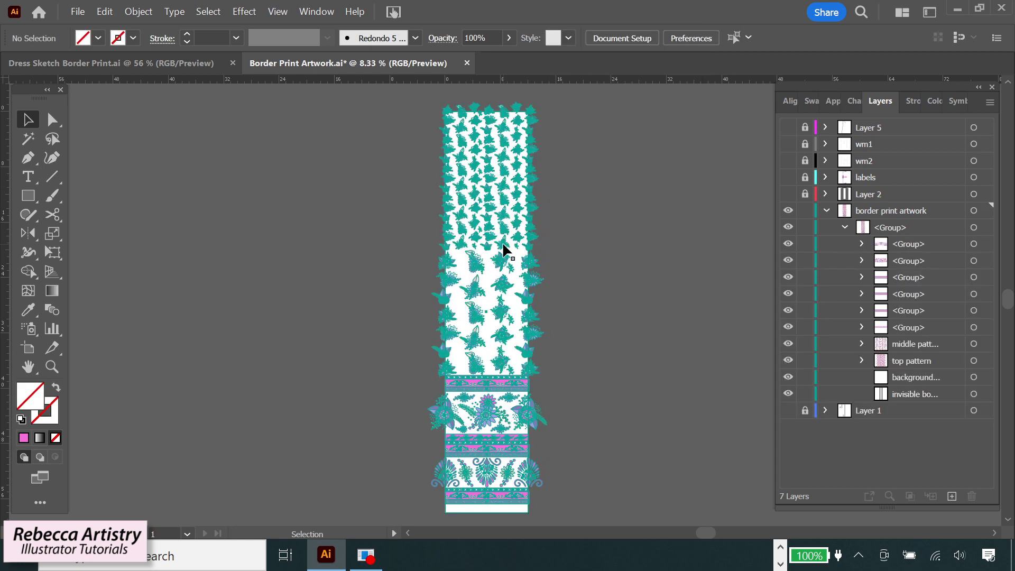
pyautogui.click(504, 245)
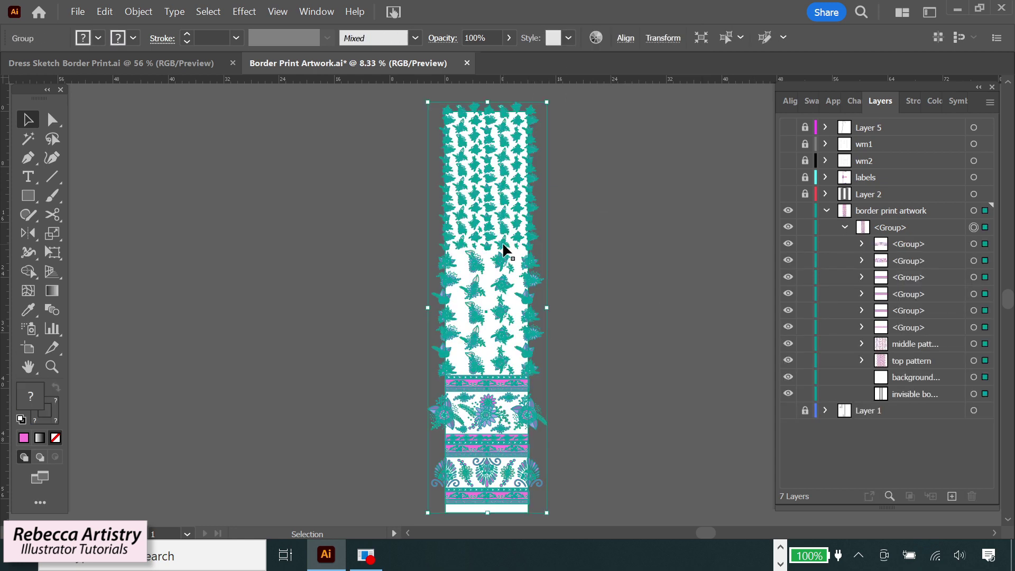
pyautogui.click(844, 227)
# Step: Switch to Dress Sketch Border Print.ai, paste the grouped border print, and move it to the right so the dress sketch is uncovered
pyautogui.click(136, 63)
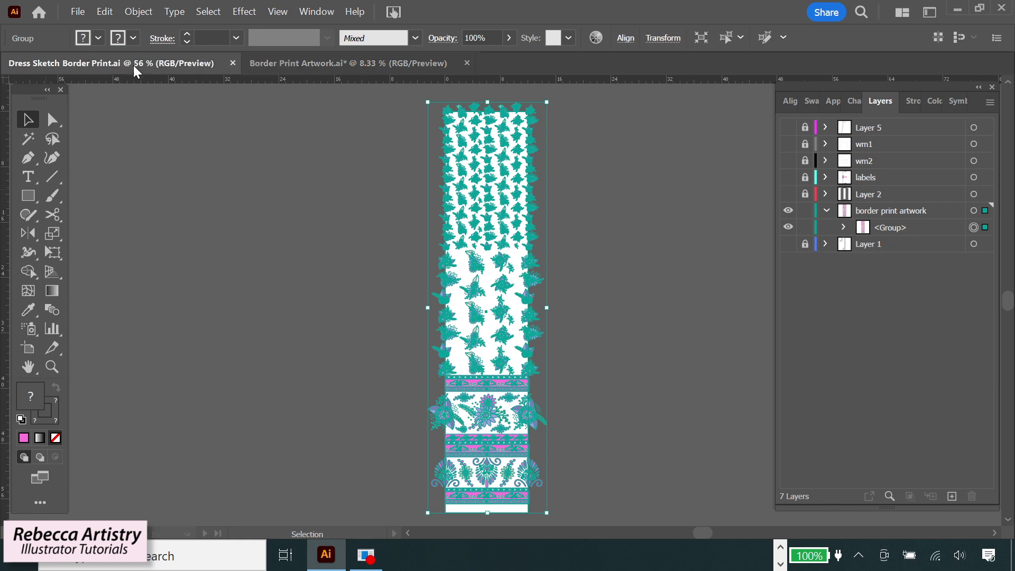
pyautogui.hotkey('ctrl', '-')
pyautogui.hotkey('ctrl', '-')
pyautogui.hotkey('ctrl', '-')
pyautogui.hotkey('ctrl', '-')
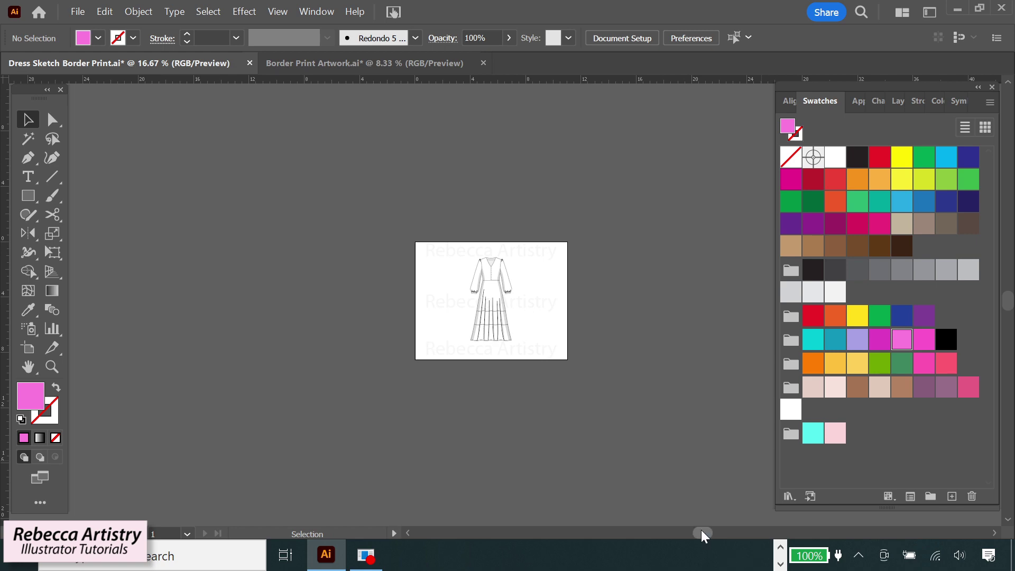
pyautogui.moveTo(701, 532); pyautogui.dragTo(710, 532)
pyautogui.hotkey('ctrl', 'v')
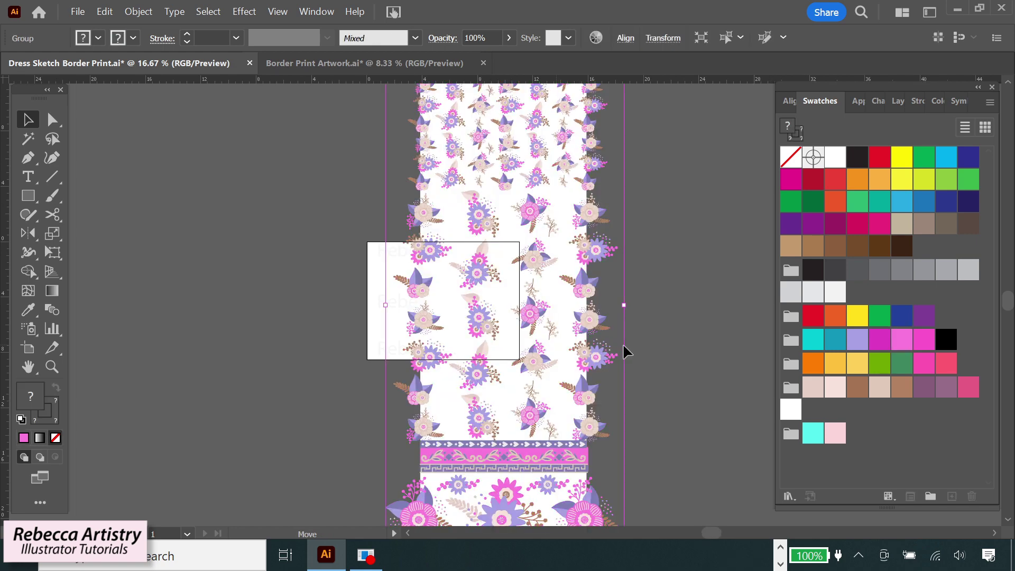
pyautogui.moveTo(622, 343); pyautogui.dragTo(640, 344)
pyautogui.moveTo(734, 396); pyautogui.dragTo(734, 396)
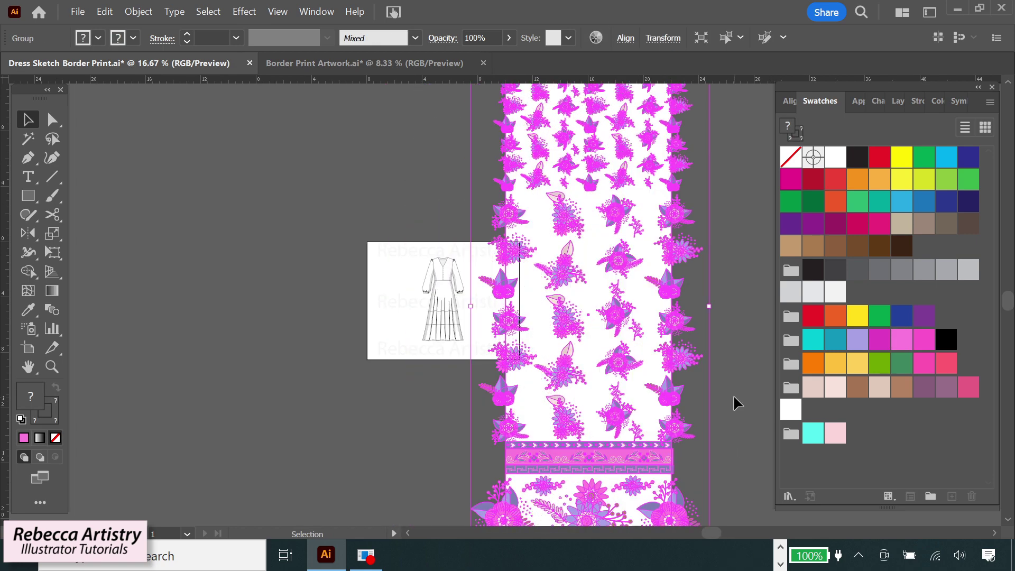
pyautogui.click(734, 396)
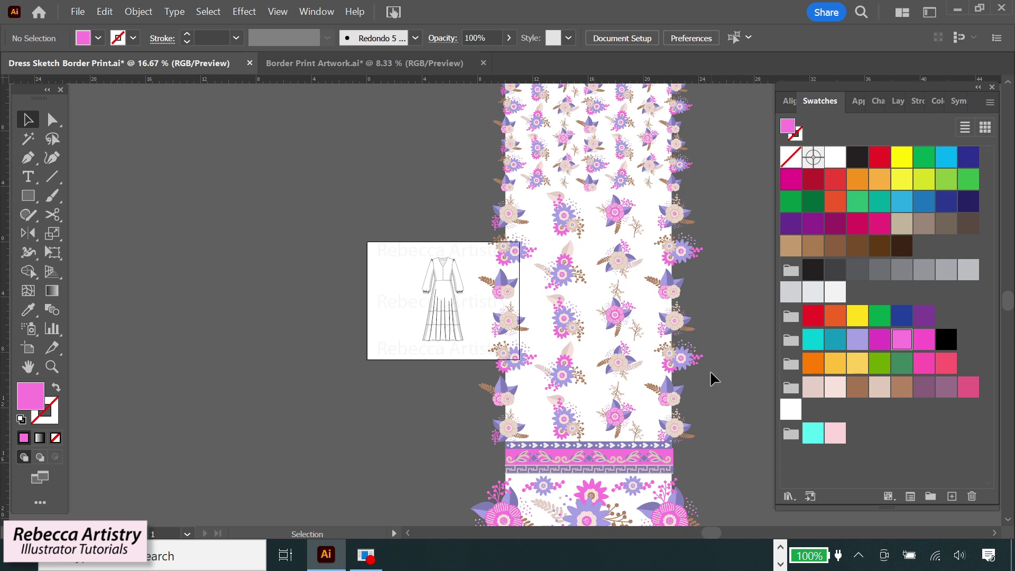
# Step: Examine the size of the pasted border print in comparison with the dress sketch
pyautogui.hscroll(2, 709, 370)
pyautogui.hotkey('ctrl', '-')
pyautogui.hotkey('ctrl', '-')
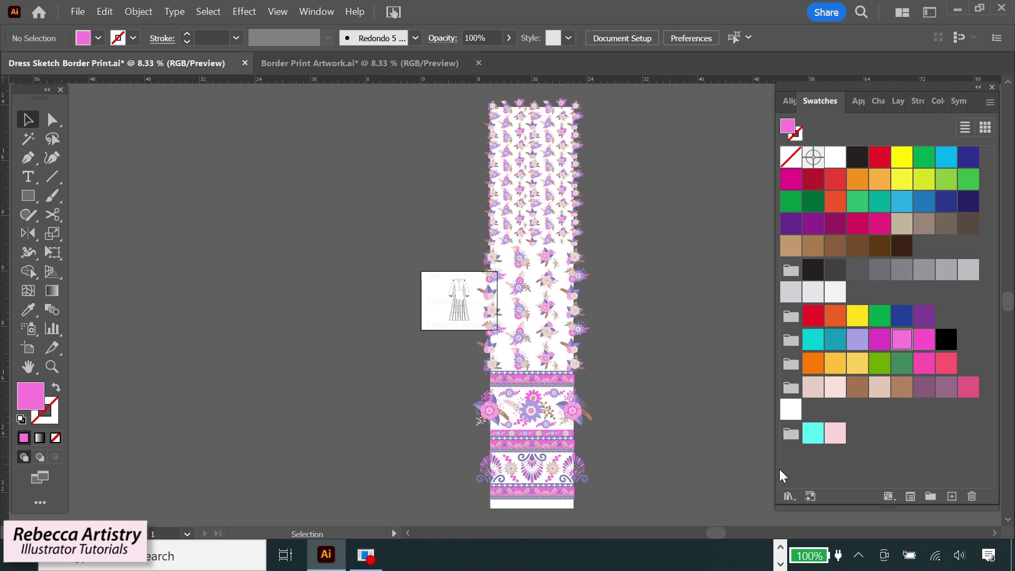
pyautogui.press('z')
pyautogui.click(481, 304)
pyautogui.click(481, 304)
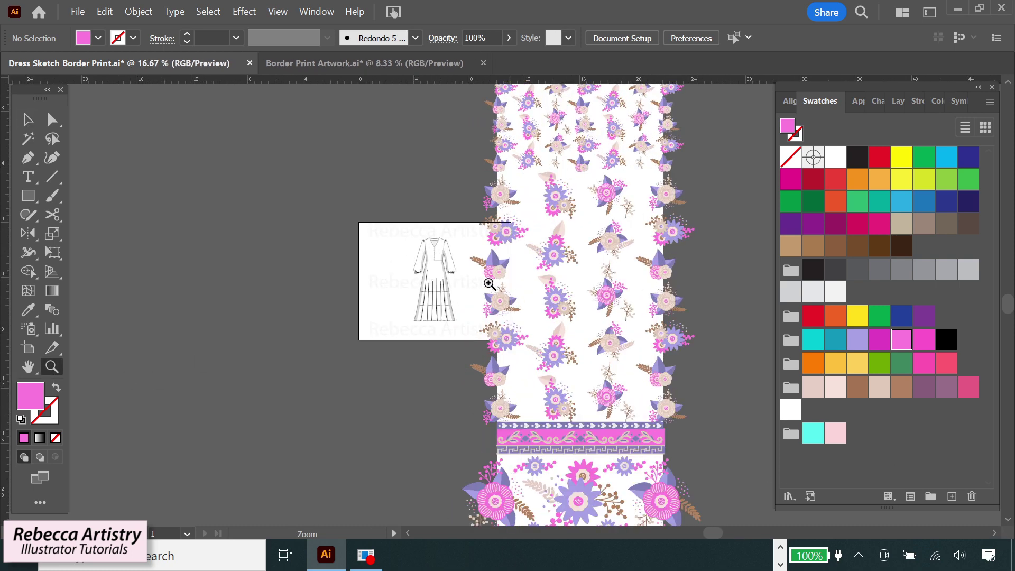
pyautogui.click(481, 304)
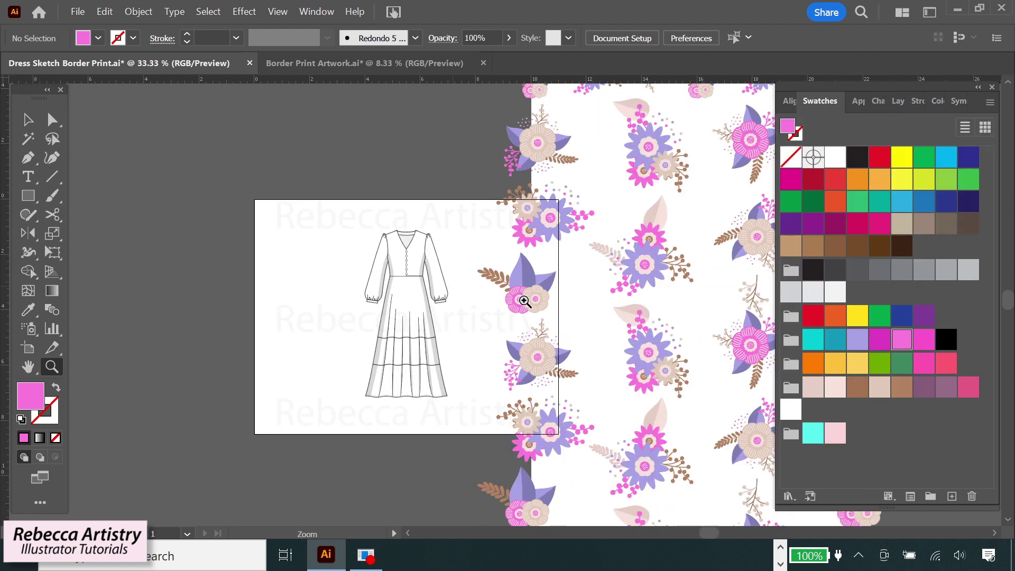
pyautogui.click(525, 302)
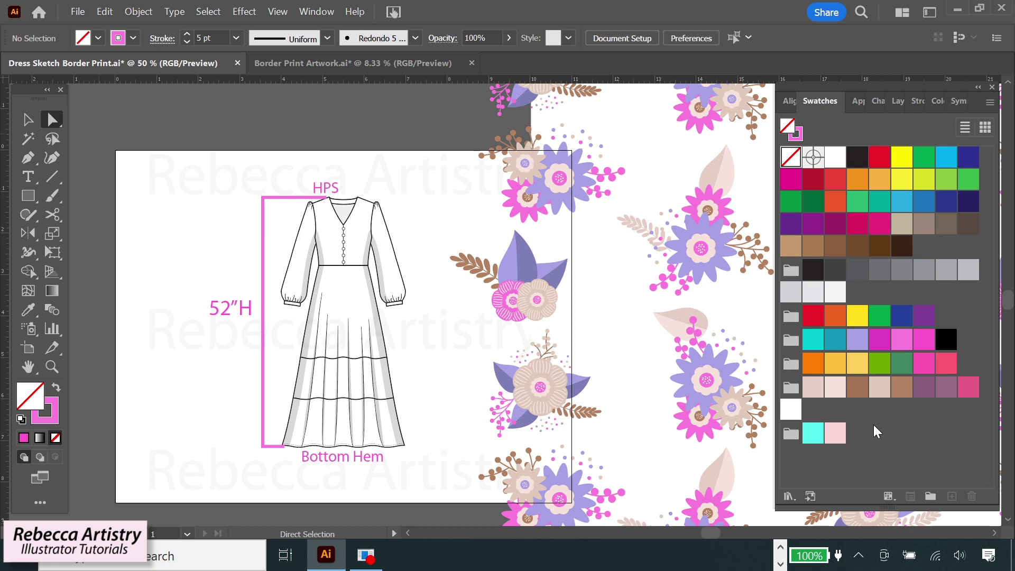
# Step: Select the border print group and preview it at a uniform scale of 15%
pyautogui.press('v')
pyautogui.click(681, 358)
pyautogui.hotkey('ctrl', '-')
pyautogui.hotkey('ctrl', '-')
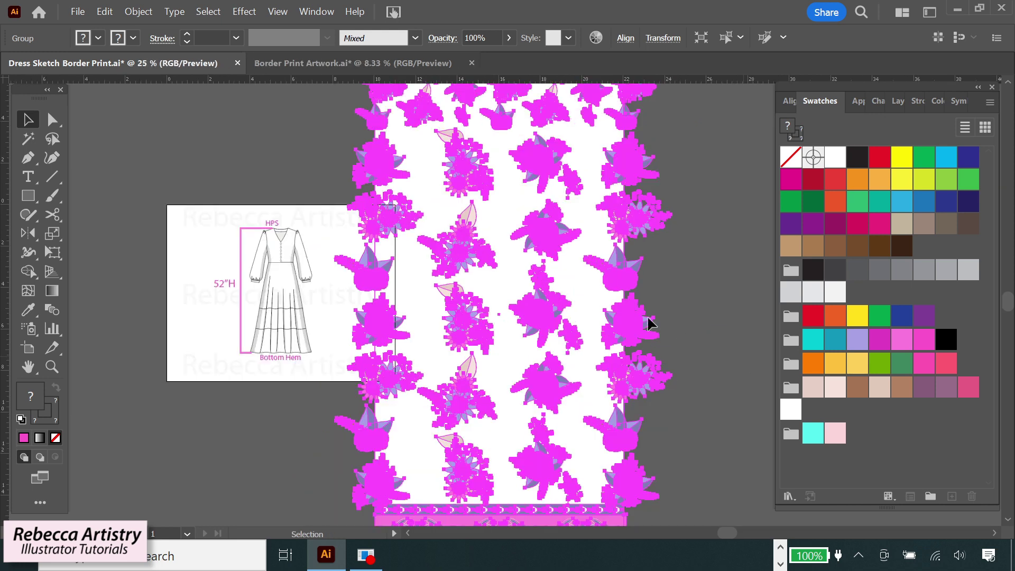
pyautogui.click(677, 324)
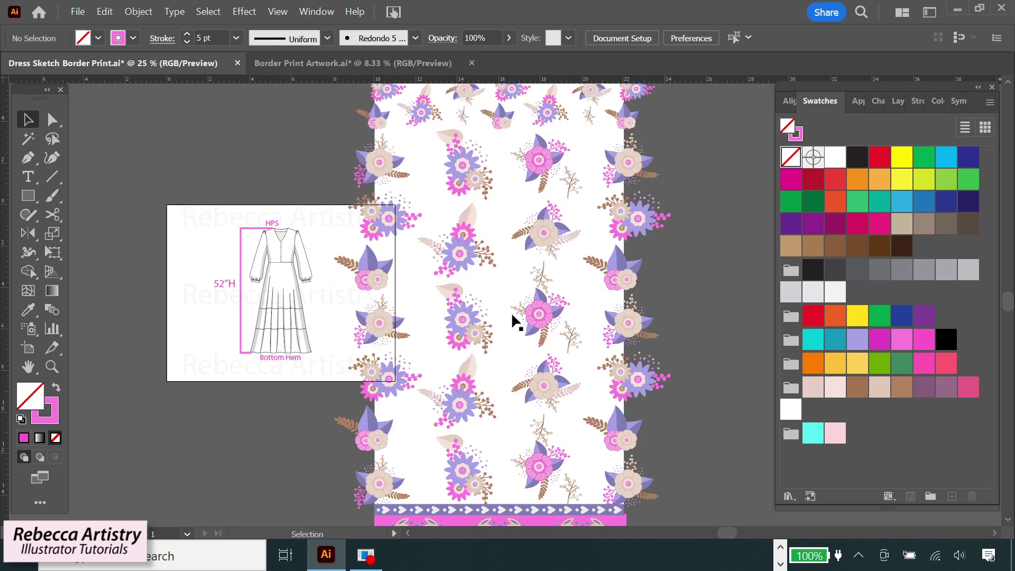
pyautogui.click(540, 313)
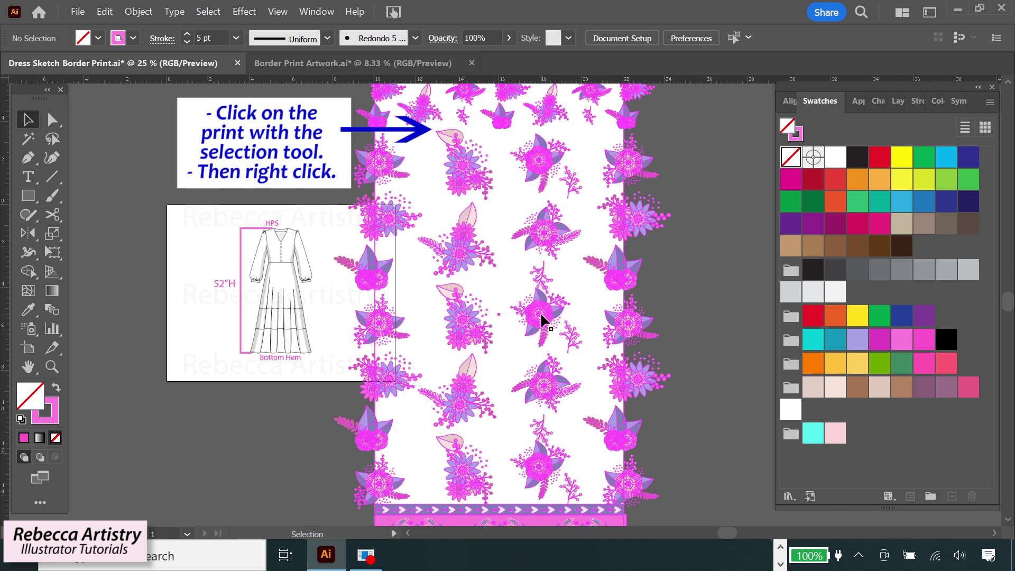
pyautogui.rightClick(540, 313)
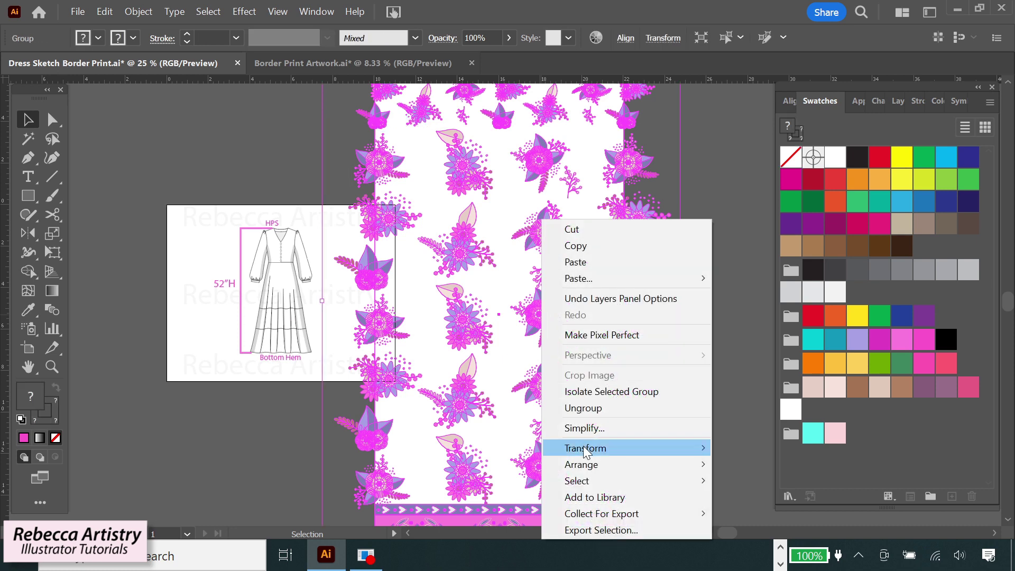
pyautogui.moveTo(582, 445)
pyautogui.click(745, 391)
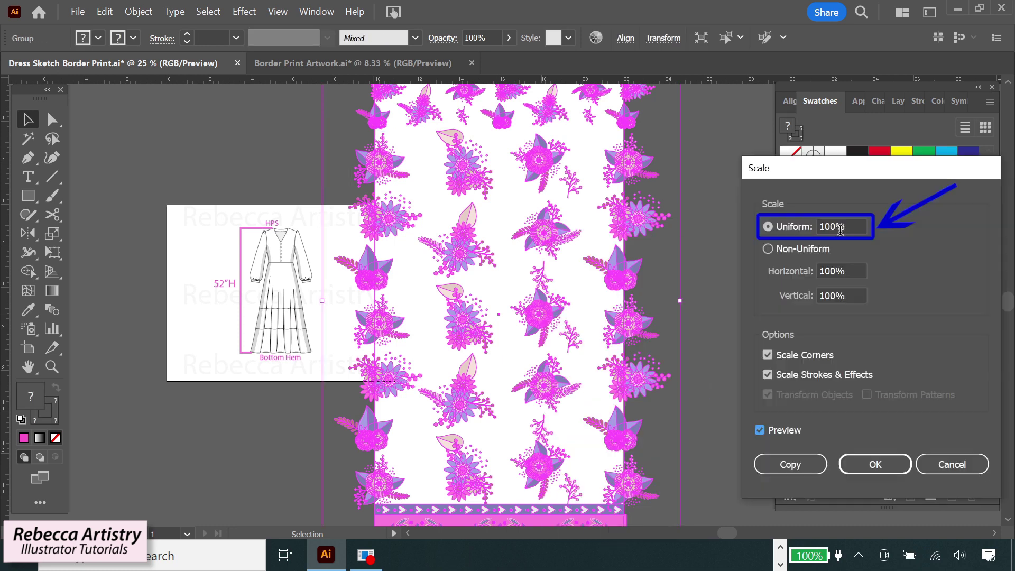
pyautogui.write('1')
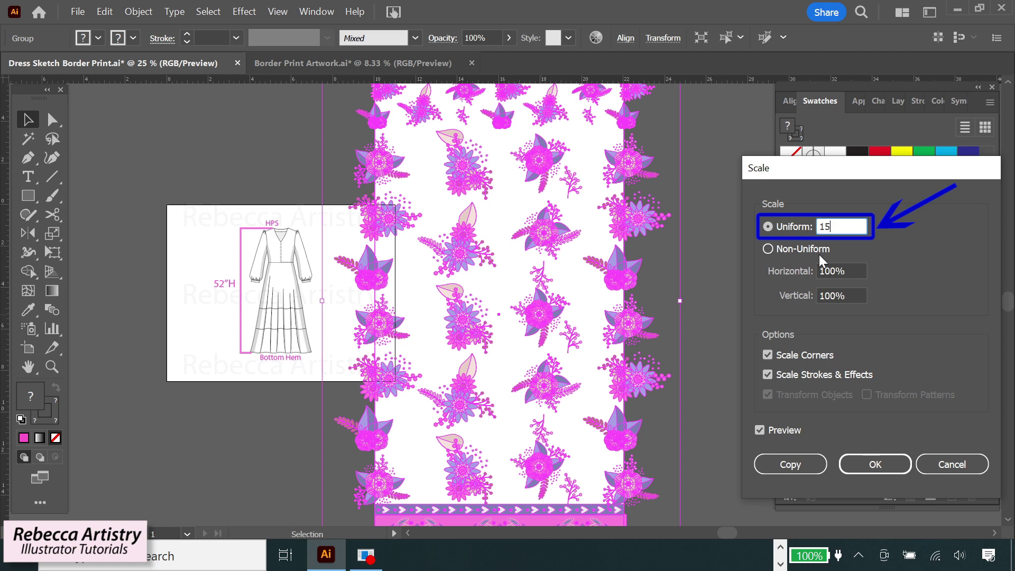
pyautogui.write('5')
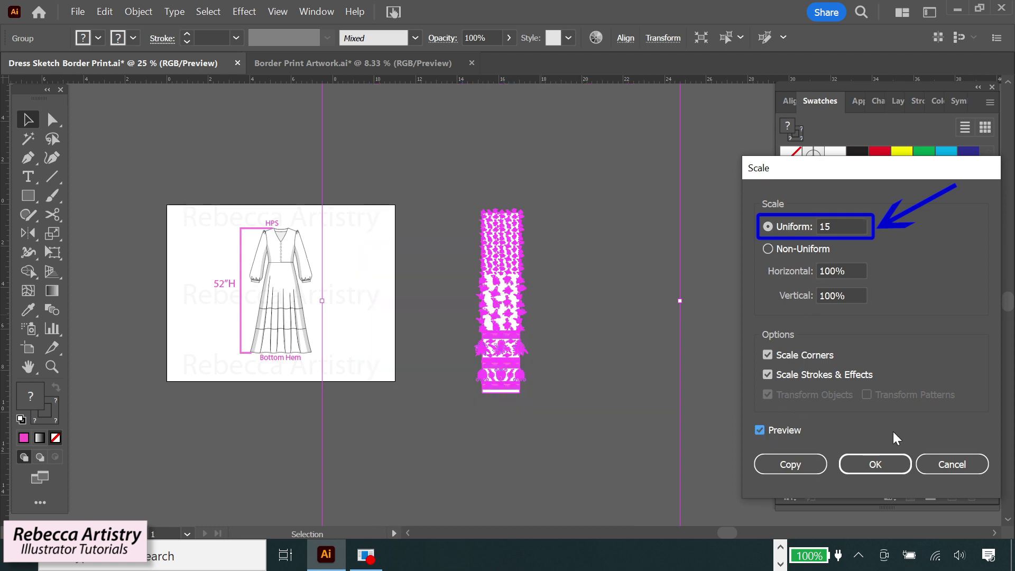
# Step: Scale the border print uniformly to 12% and place it on the artboard beside the dress sketch
pyautogui.doubleClick(840, 226)
pyautogui.write('12')
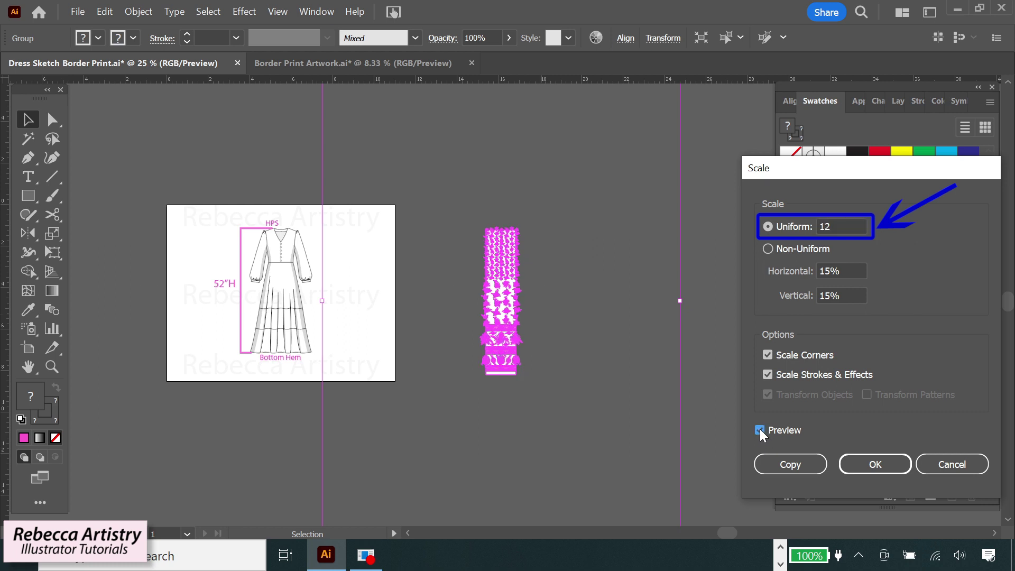
pyautogui.click(845, 463)
pyautogui.click(467, 333)
pyautogui.moveTo(497, 333); pyautogui.dragTo(345, 320)
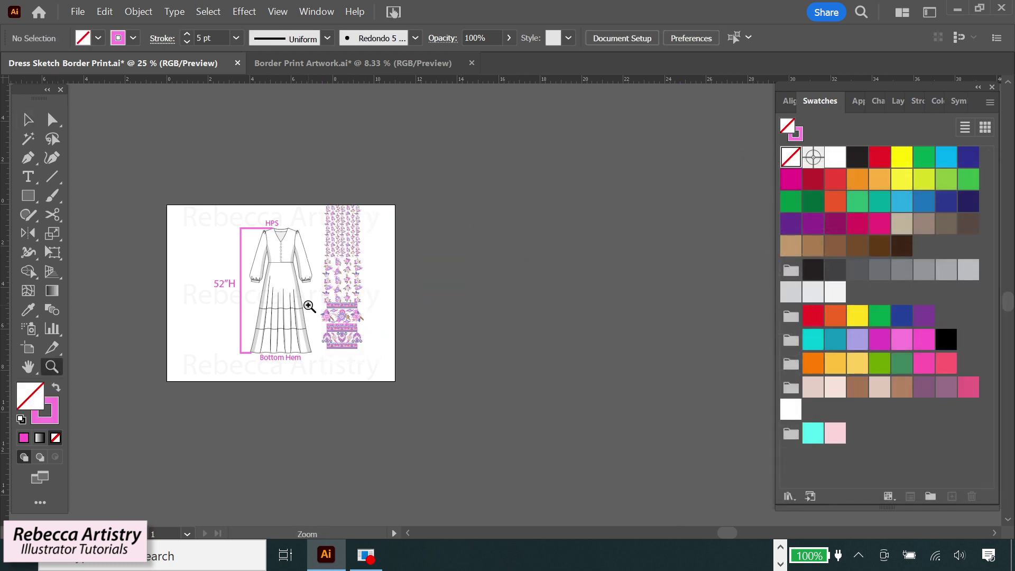
pyautogui.hotkey('ctrl', '=')
pyautogui.hotkey('ctrl', '=')
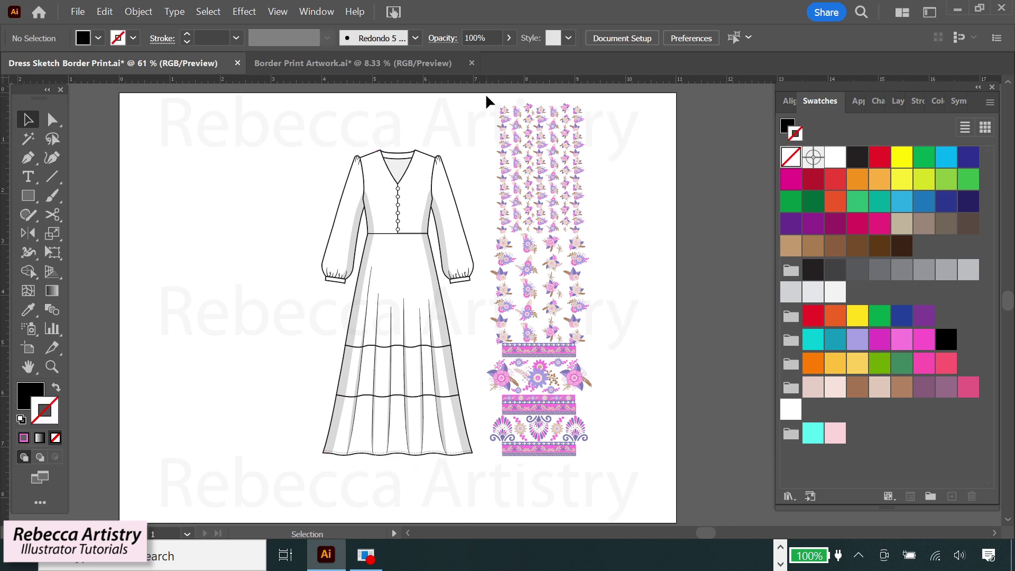
# Step: Create a pattern swatch from the scaled border print group
pyautogui.moveTo(485, 93); pyautogui.dragTo(608, 466)
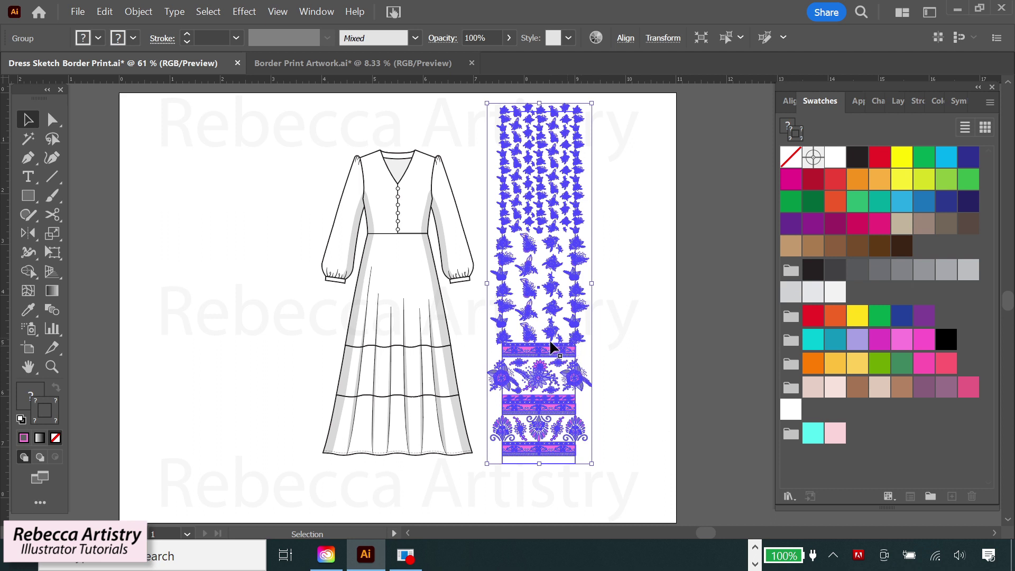
pyautogui.moveTo(551, 346); pyautogui.dragTo(657, 402)
pyautogui.moveTo(886, 439); pyautogui.dragTo(899, 434)
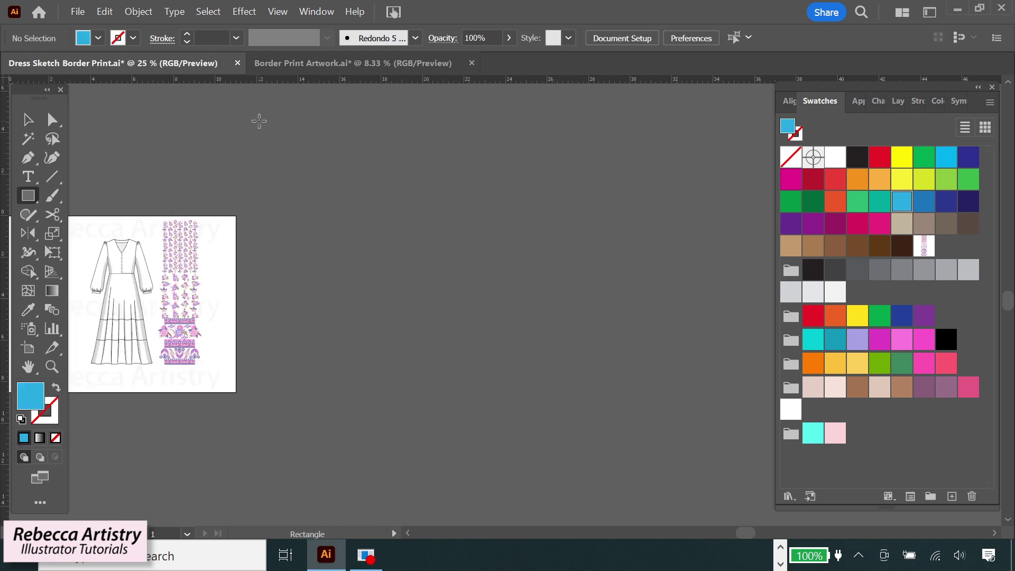
# Step: Draw a rectangle about 25 by 18 inches beside the artboard and fill it with the border print pattern swatch
pyautogui.moveTo(255, 115); pyautogui.dragTo(771, 490)
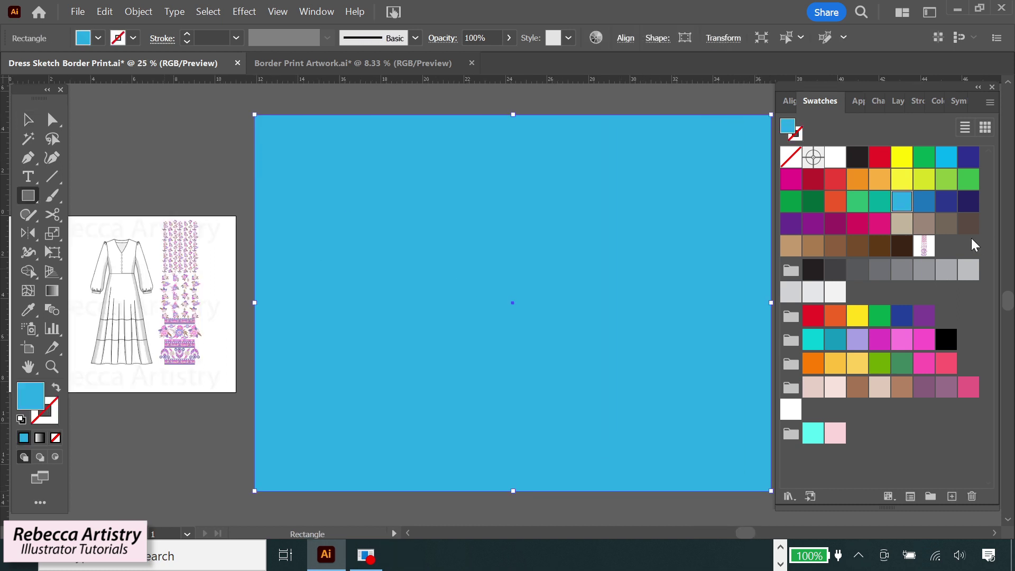
pyautogui.click(925, 247)
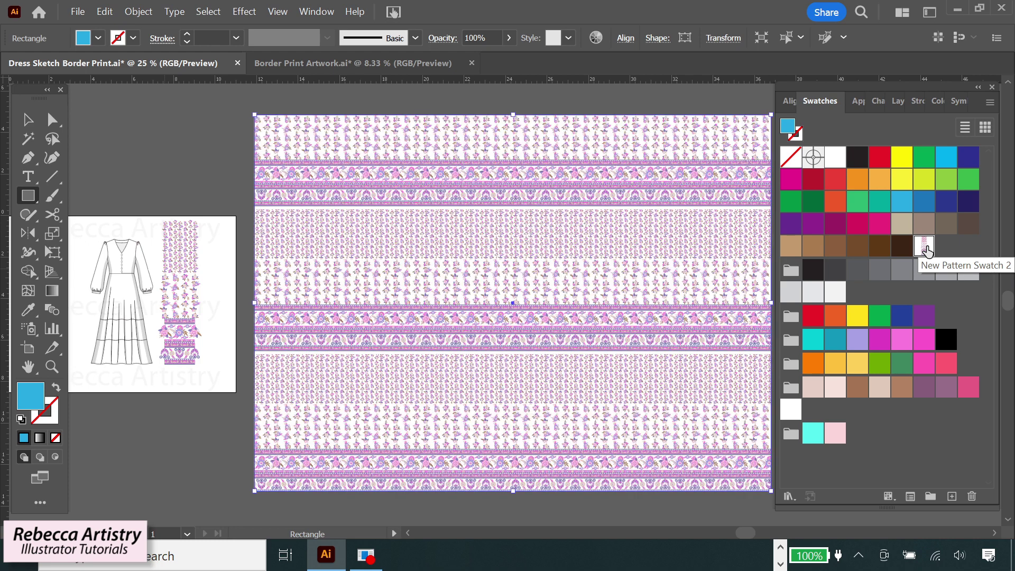
pyautogui.press('v')
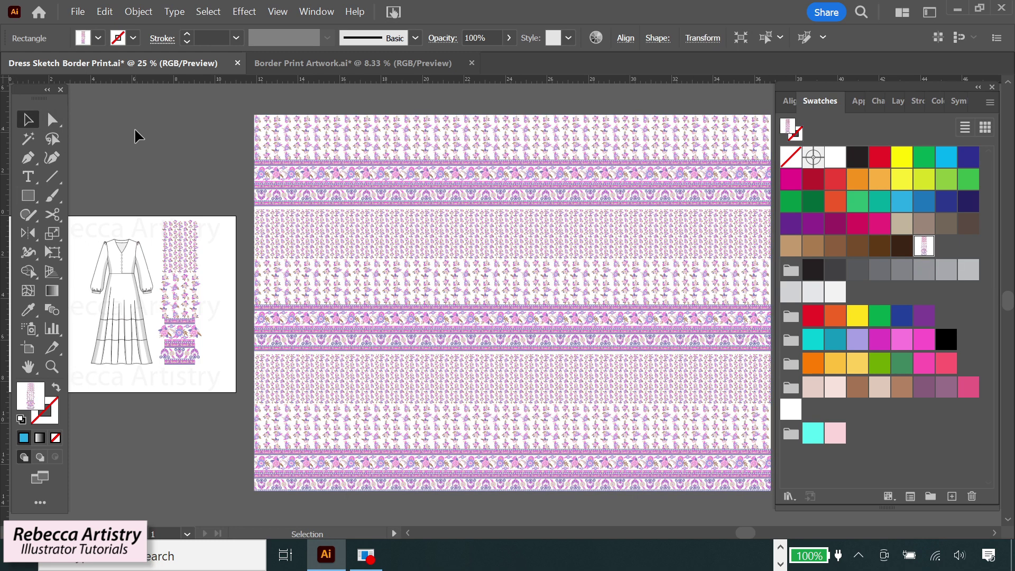
pyautogui.click(134, 129)
pyautogui.click(51, 367)
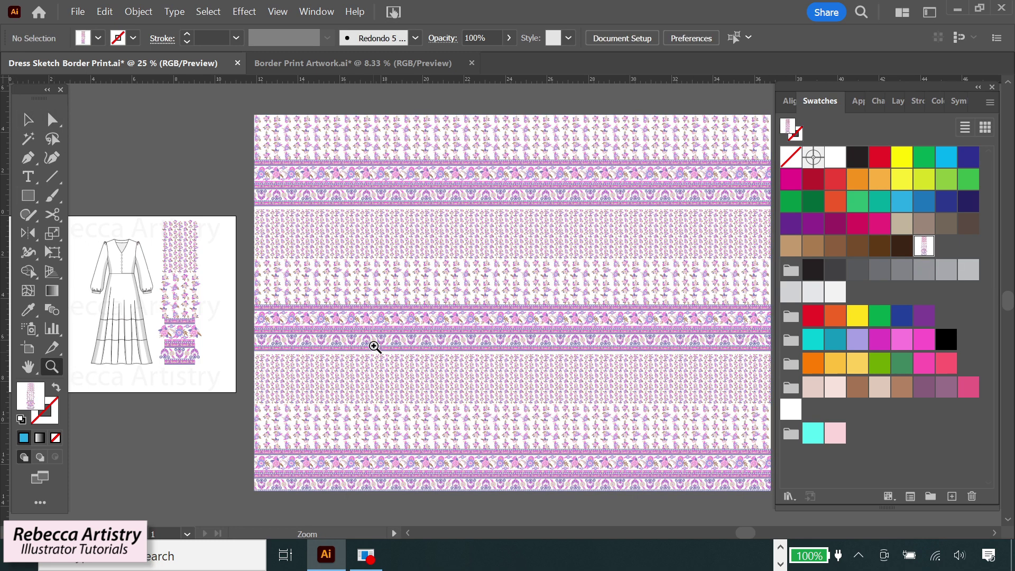
# Step: Examine the pattern-filled rectangle up close for how the border print repeats horizontally and vertically
pyautogui.click(346, 332)
pyautogui.click(497, 291)
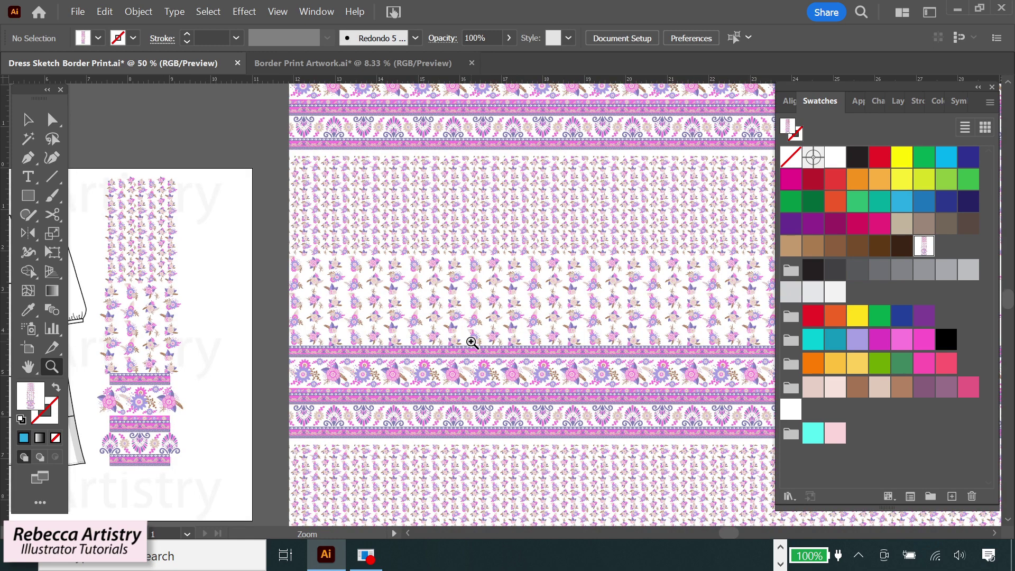
pyautogui.click(472, 344)
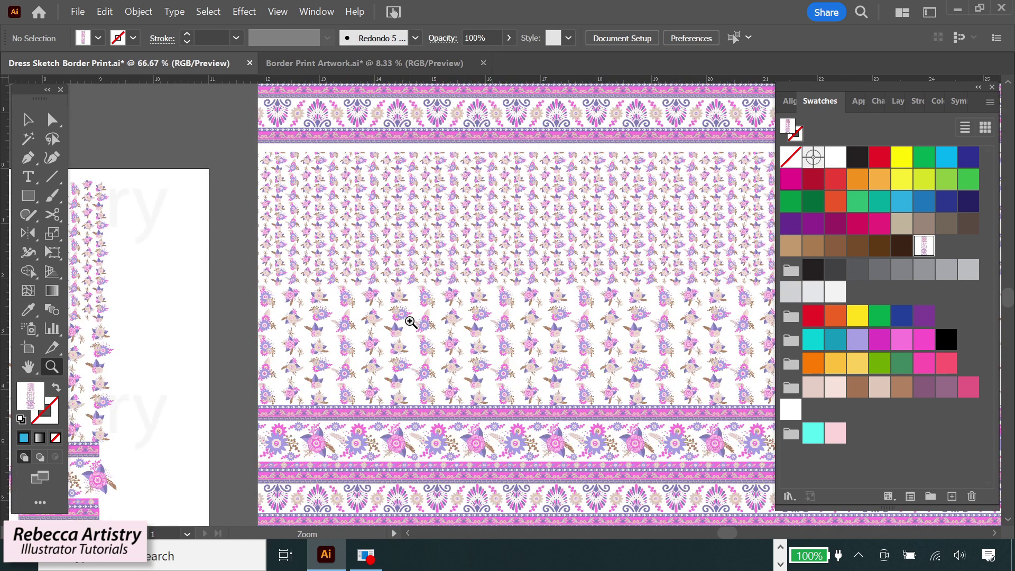
pyautogui.click(426, 311)
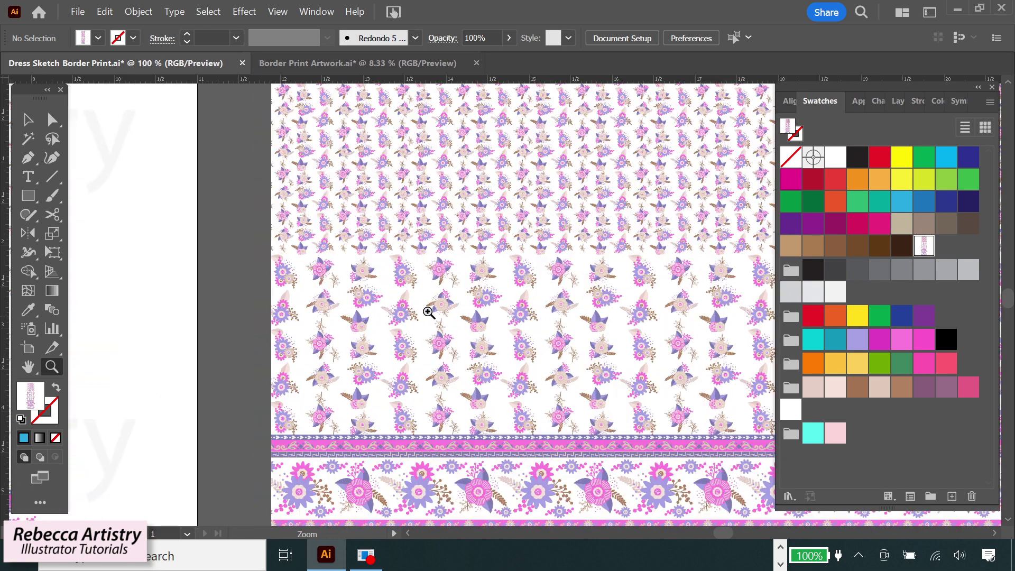
pyautogui.click(452, 298)
pyautogui.keyDown('alt'); pyautogui.click(472, 323); pyautogui.keyUp('alt')
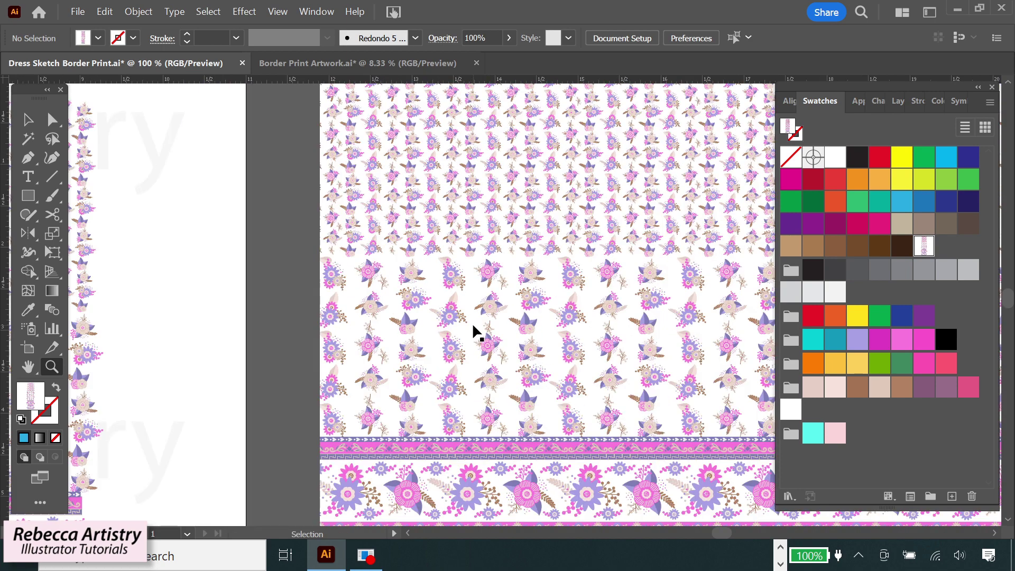
pyautogui.keyDown('alt'); pyautogui.click(471, 322); pyautogui.keyUp('alt')
pyautogui.hscroll(5, 729, 530)
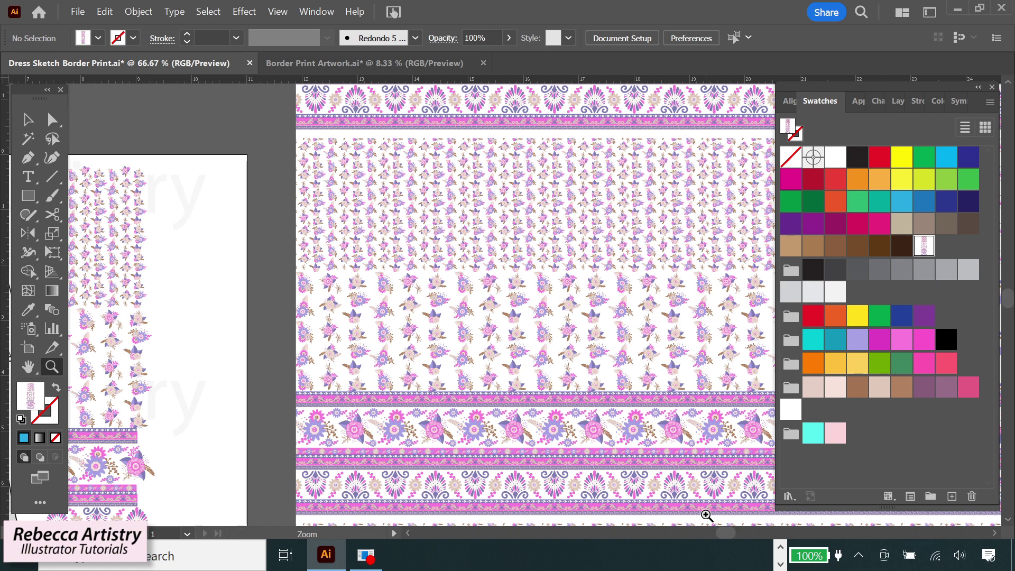
pyautogui.hscroll(10, 731, 533)
pyautogui.hscroll(-4, 739, 535)
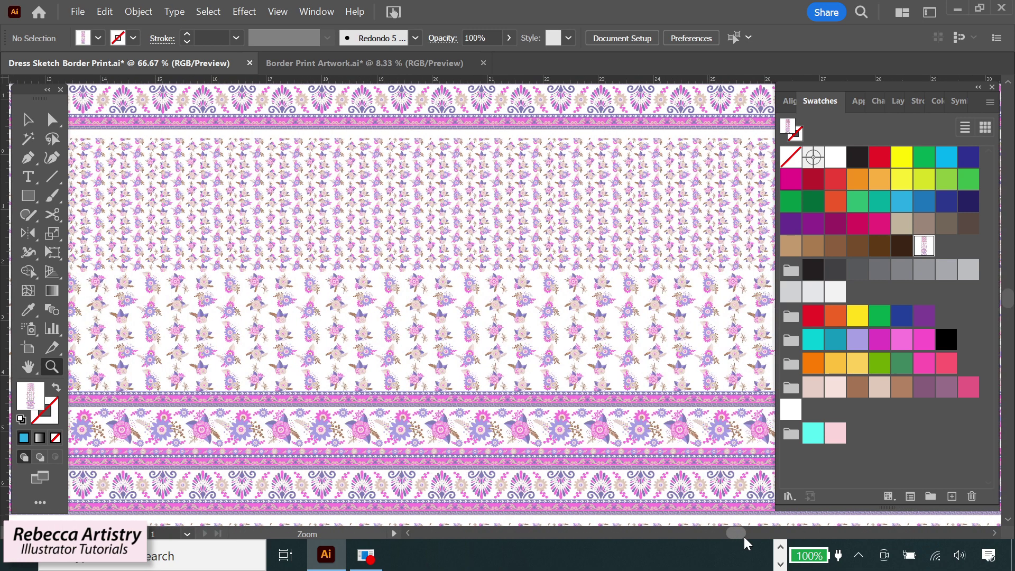
pyautogui.hscroll(-5, 730, 537)
pyautogui.scroll(-1, 453, 423)
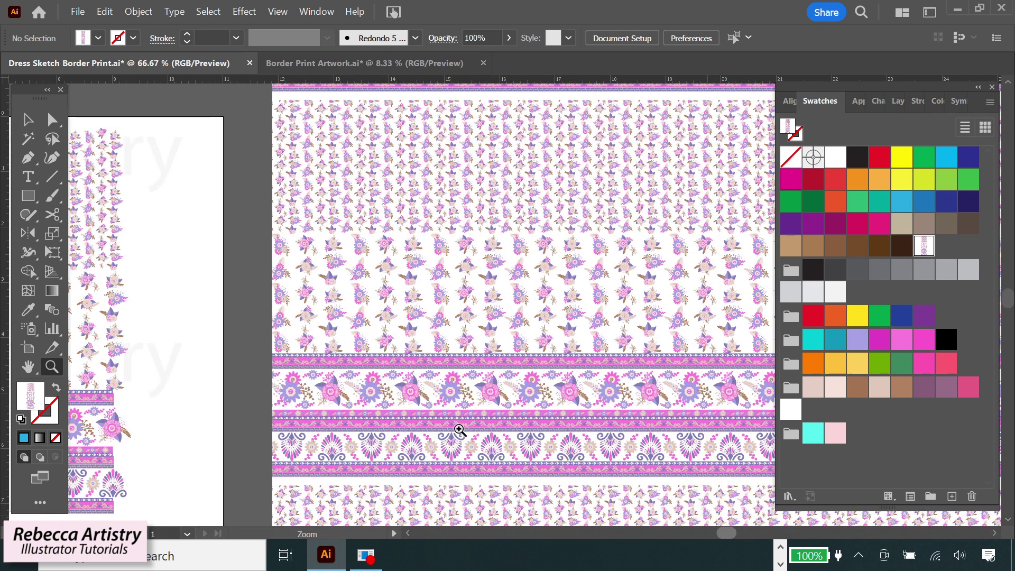
pyautogui.keyDown('alt'); pyautogui.click(516, 433); pyautogui.keyUp('alt')
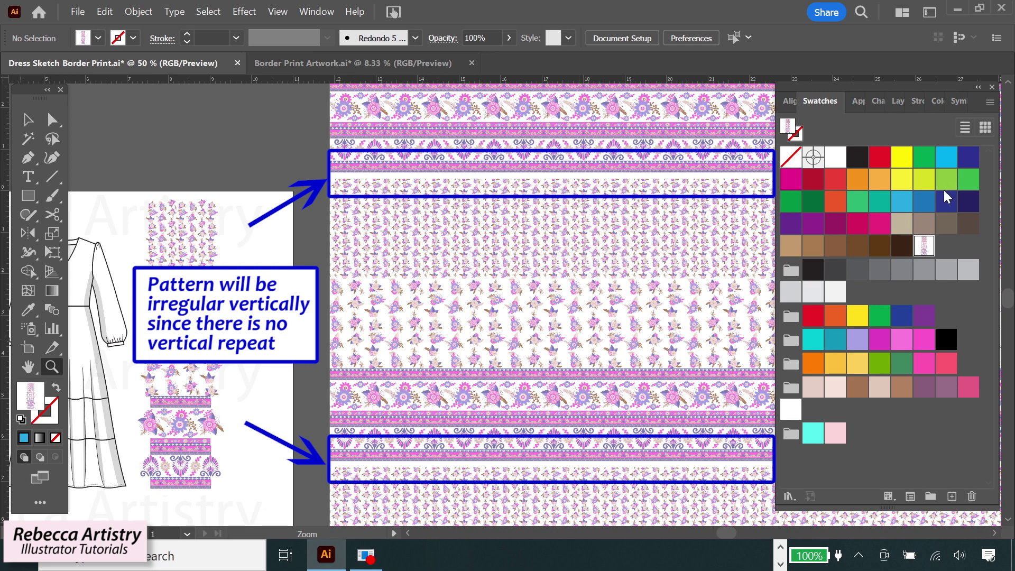
pyautogui.hotkey('ctrl', '-')
pyautogui.moveTo(734, 531)
pyautogui.mouseDown()
pyautogui.moveTo(744, 532)
pyautogui.moveTo(731, 532)
pyautogui.mouseUp()
# Step: Select all dress sketch shapes that share the bodice's white fill colour and fill them with the border print pattern swatch
pyautogui.press('v')
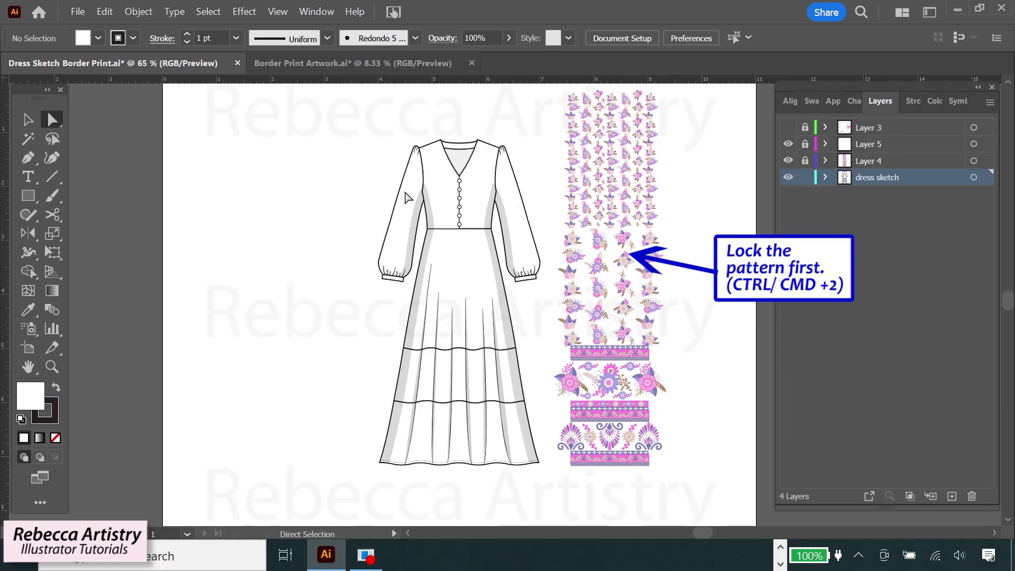
pyautogui.click(482, 173)
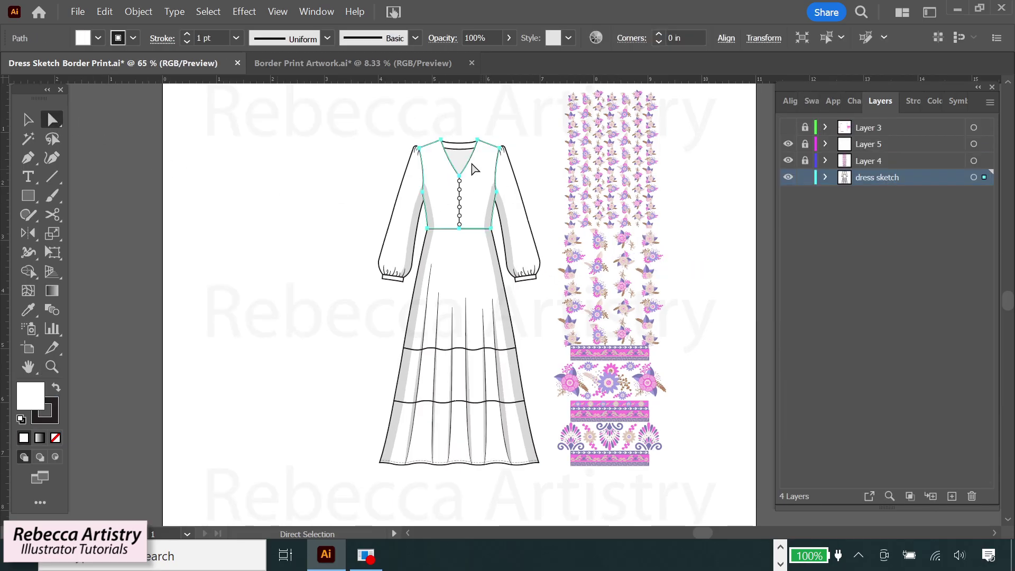
pyautogui.click(208, 11)
pyautogui.moveTo(254, 152)
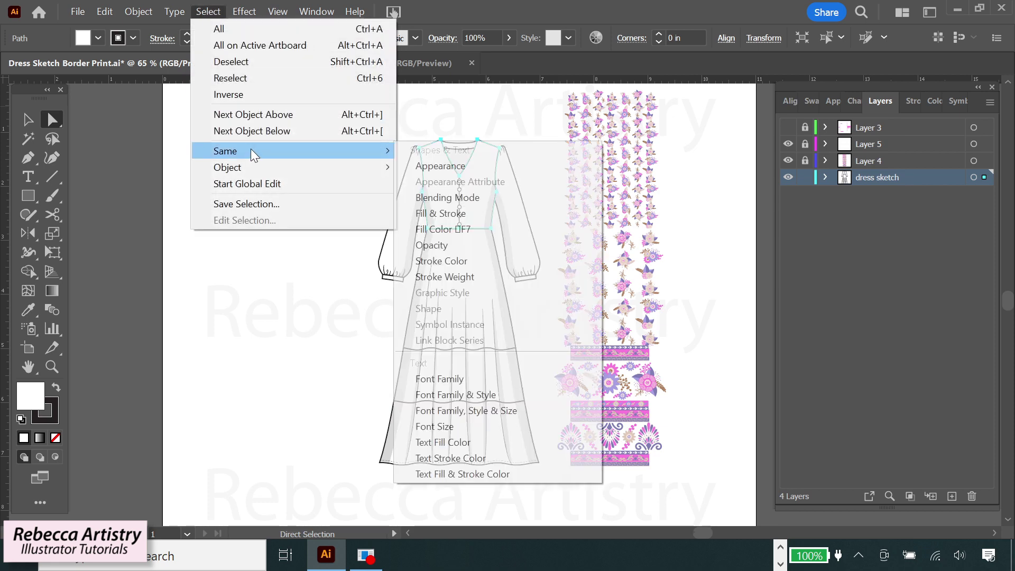
pyautogui.click(434, 229)
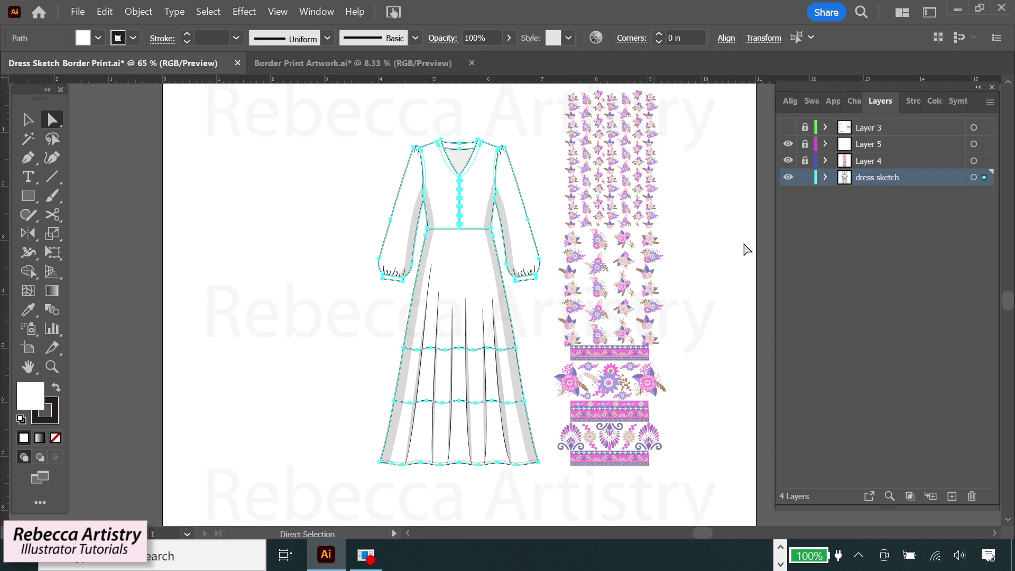
pyautogui.click(814, 103)
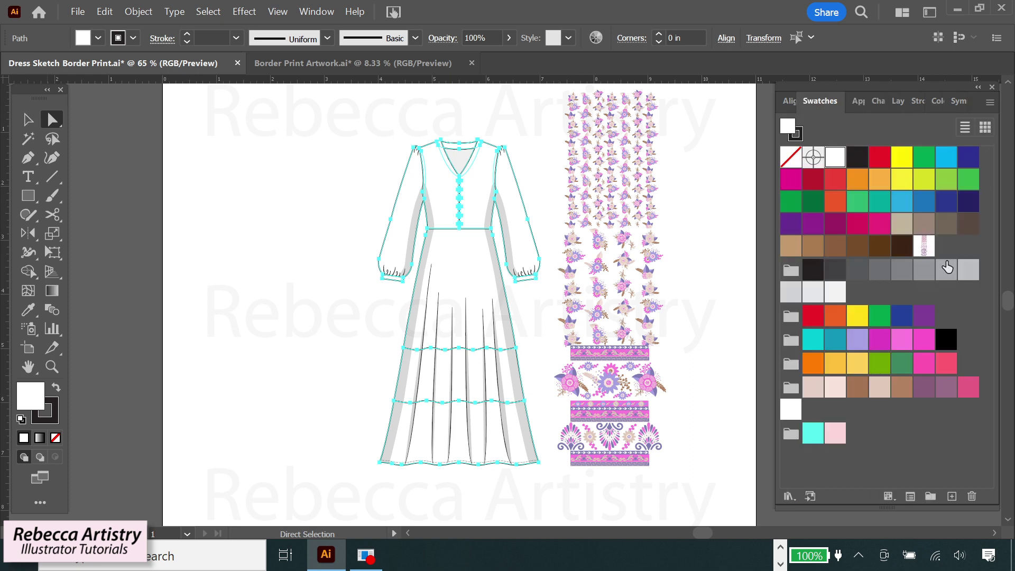
pyautogui.click(924, 245)
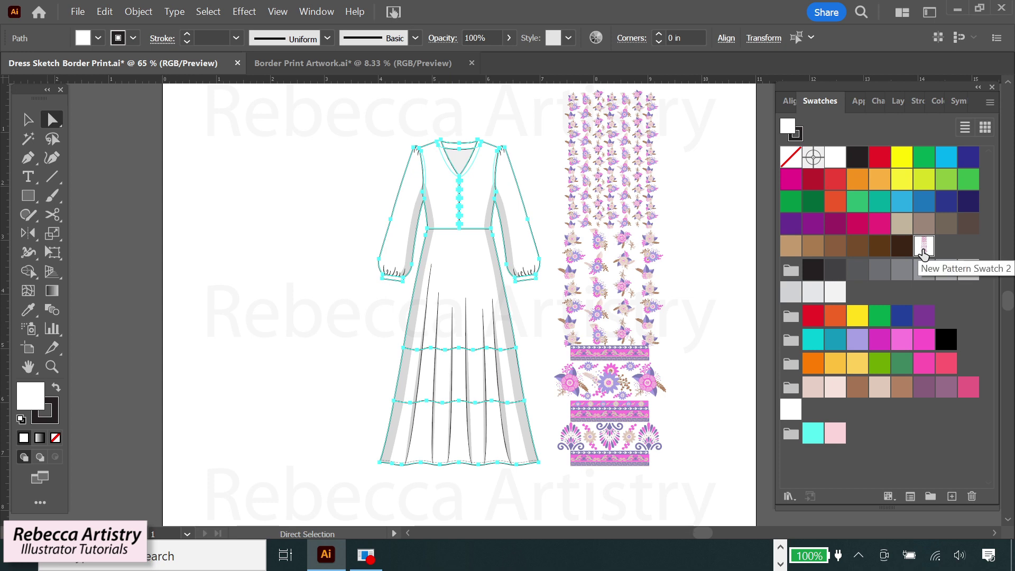
pyautogui.click(923, 248)
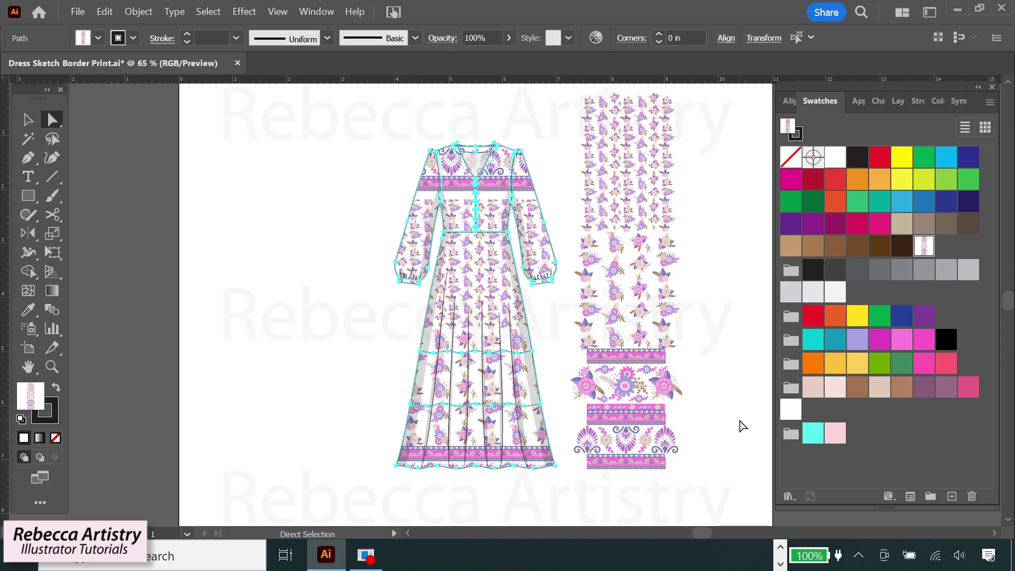
# Step: Shift only the pattern fill upward inside the dress shapes until the border bands start at the upper tier seam and end at the hem
pyautogui.press('ctrl')
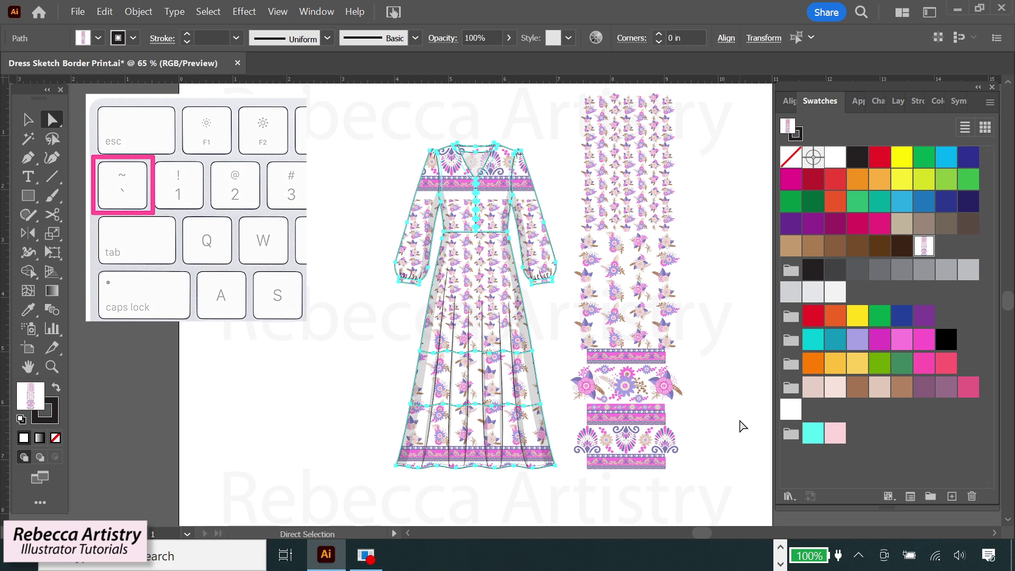
pyautogui.press('ctrl')
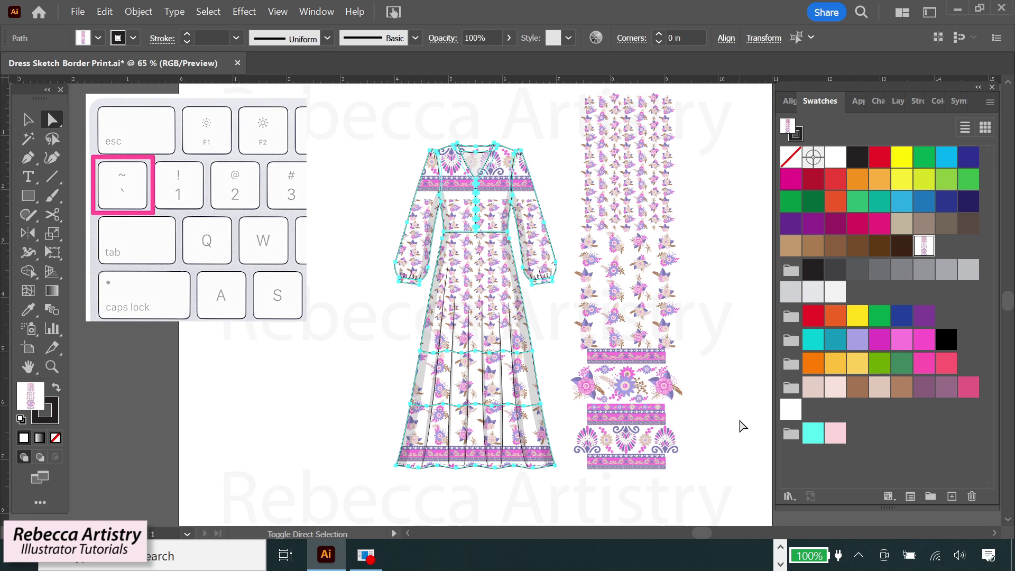
pyautogui.press('Up')
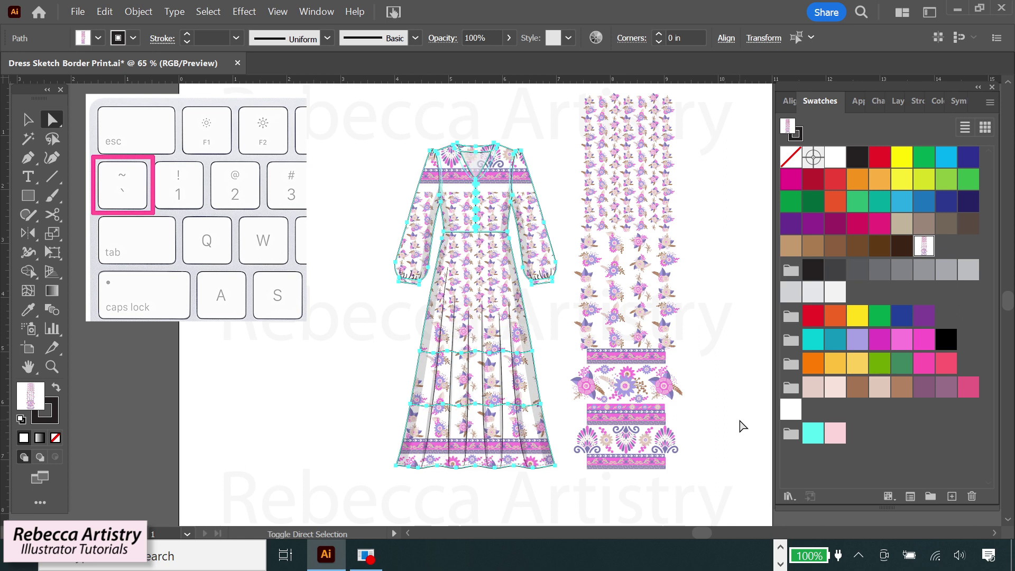
pyautogui.press('Up')
pyautogui.press('Up')
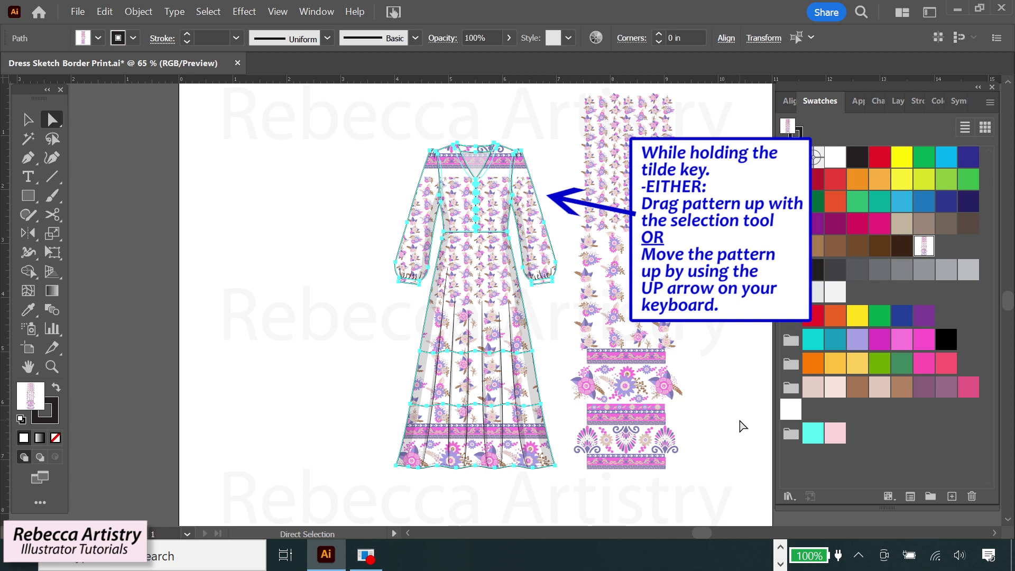
pyautogui.press('Up')
pyautogui.press('Up')
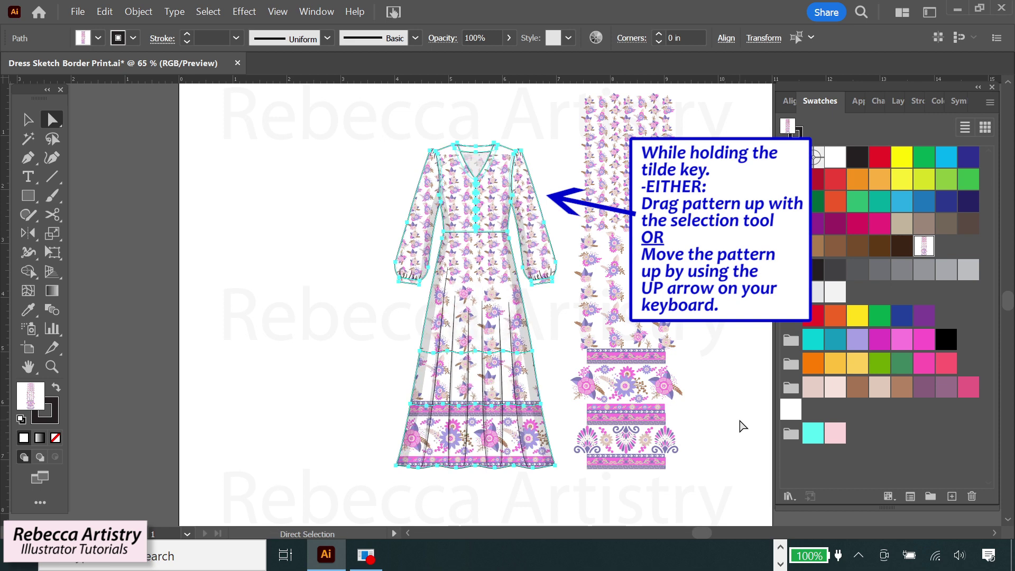
pyautogui.press('Up')
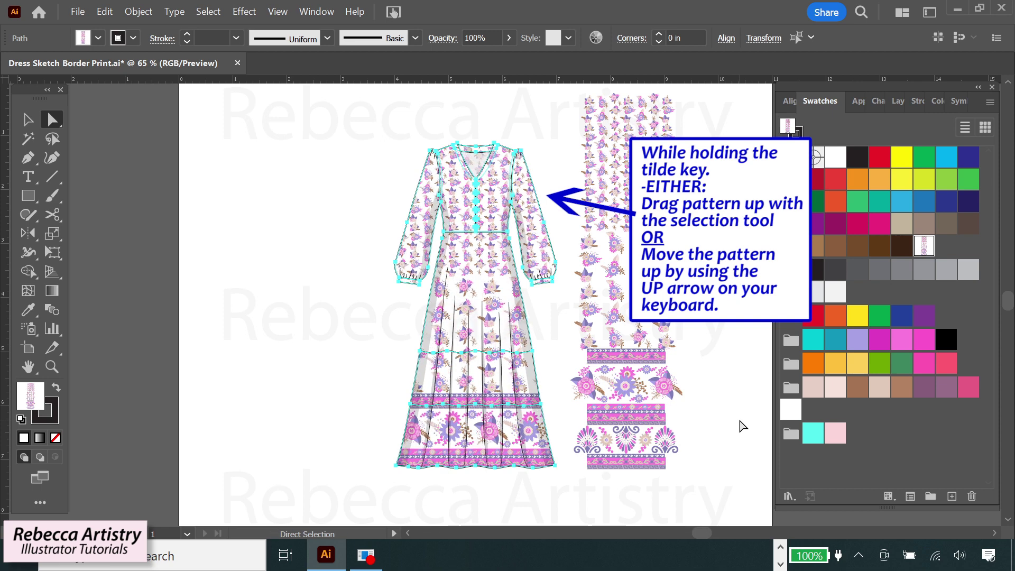
pyautogui.press('Up')
pyautogui.press('Up')
pyautogui.press('Up')
pyautogui.press('Up')
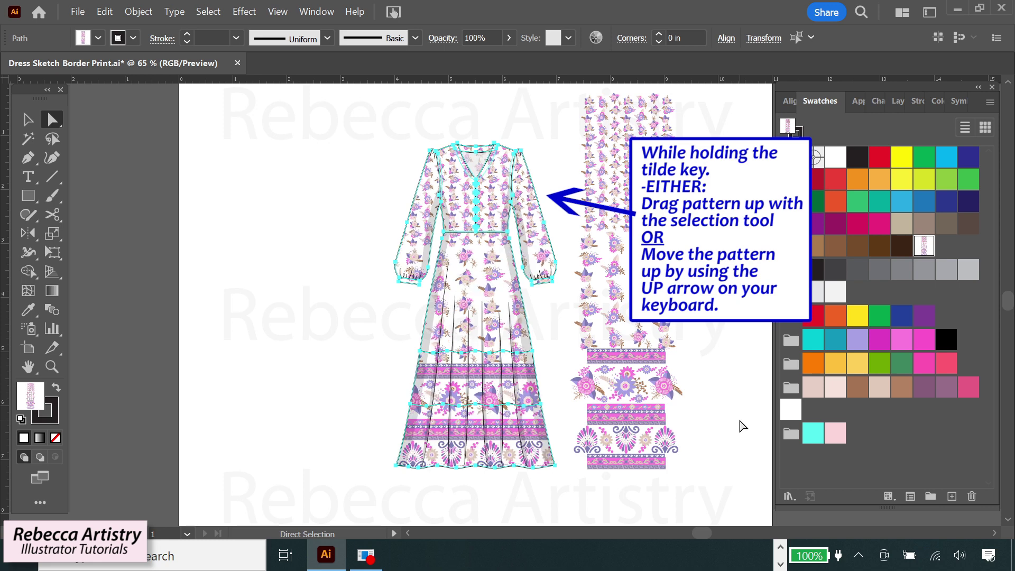
pyautogui.press('Up')
pyautogui.press('Up')
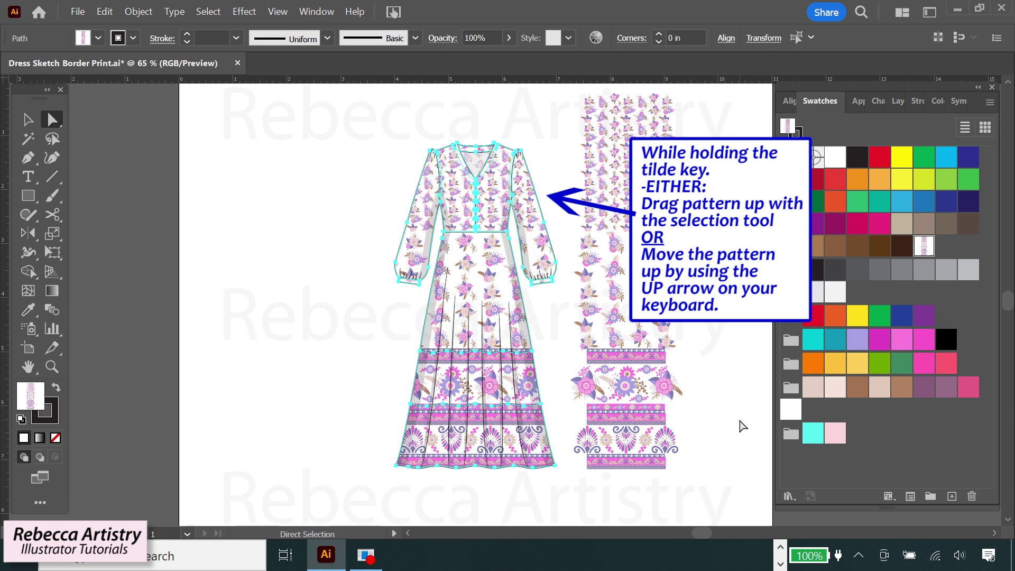
pyautogui.press('Up')
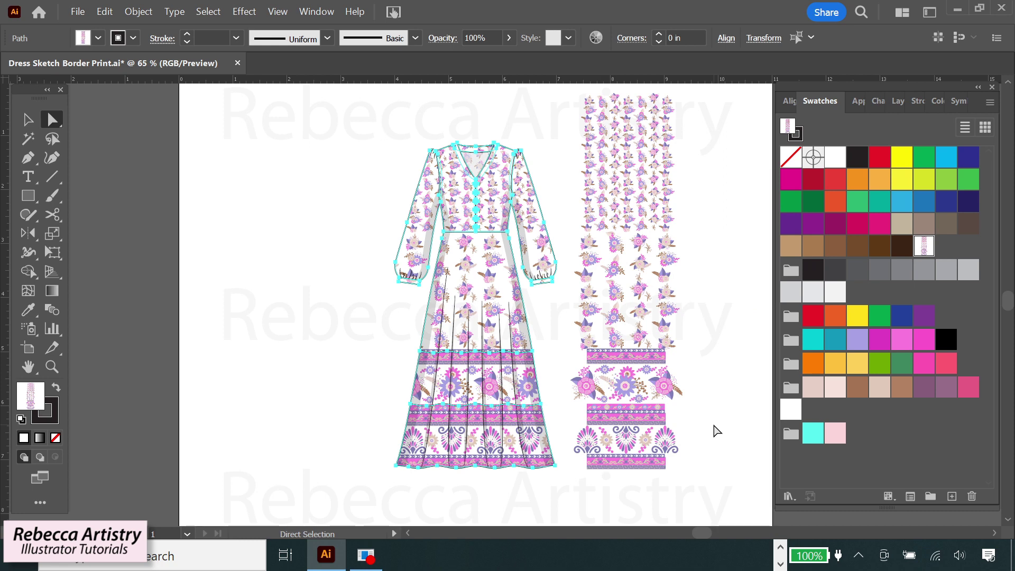
# Step: Nudge the pattern fill slightly down and left within the dress, then deselect the shapes and save the file
pyautogui.press('Up')
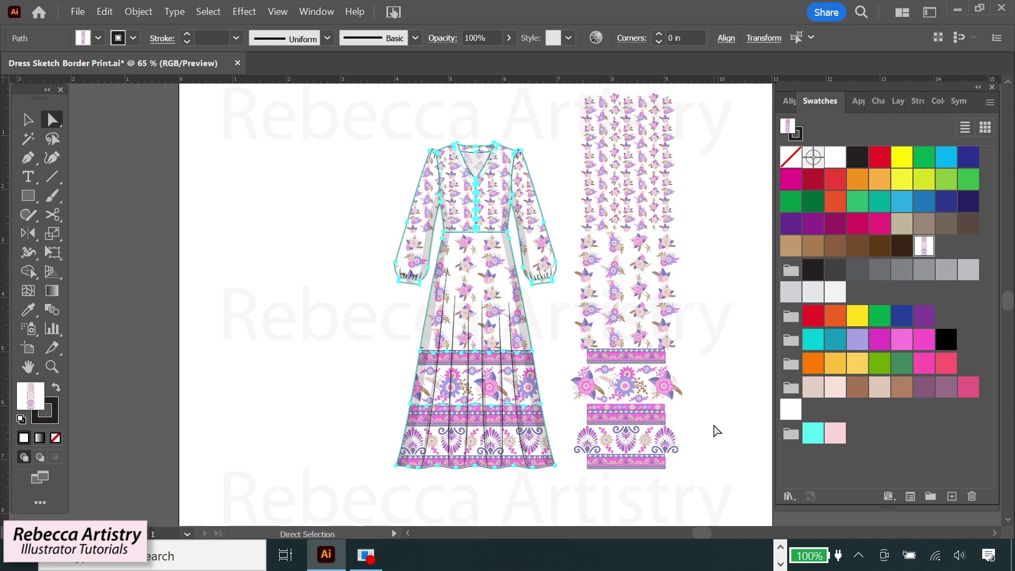
pyautogui.press('Up')
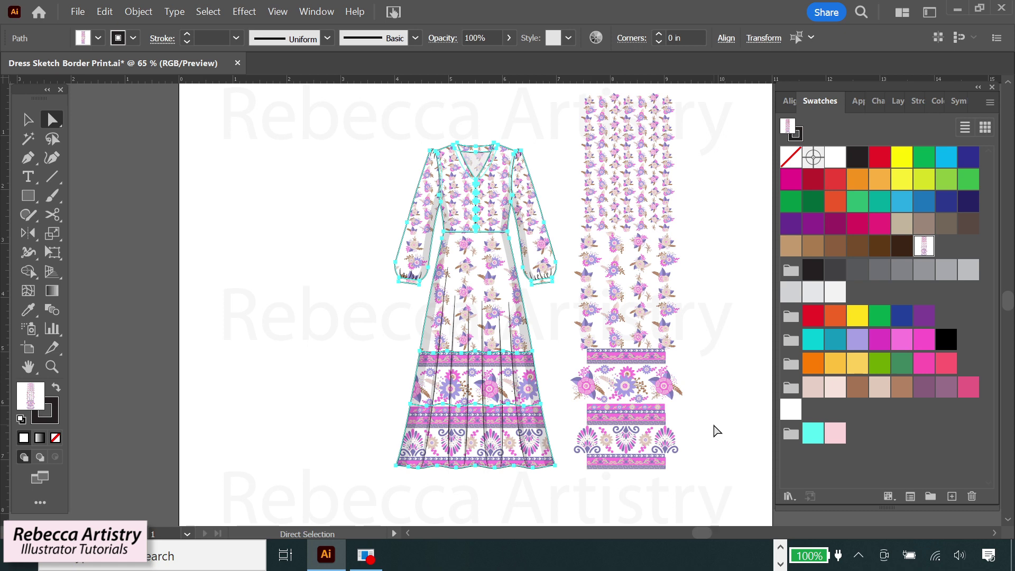
pyautogui.press('Up')
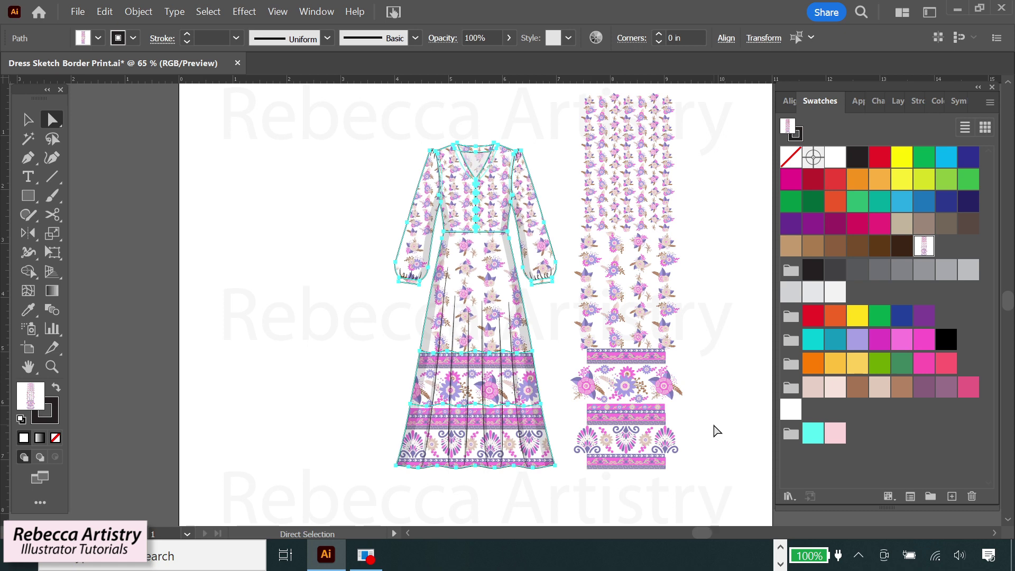
pyautogui.click(716, 430)
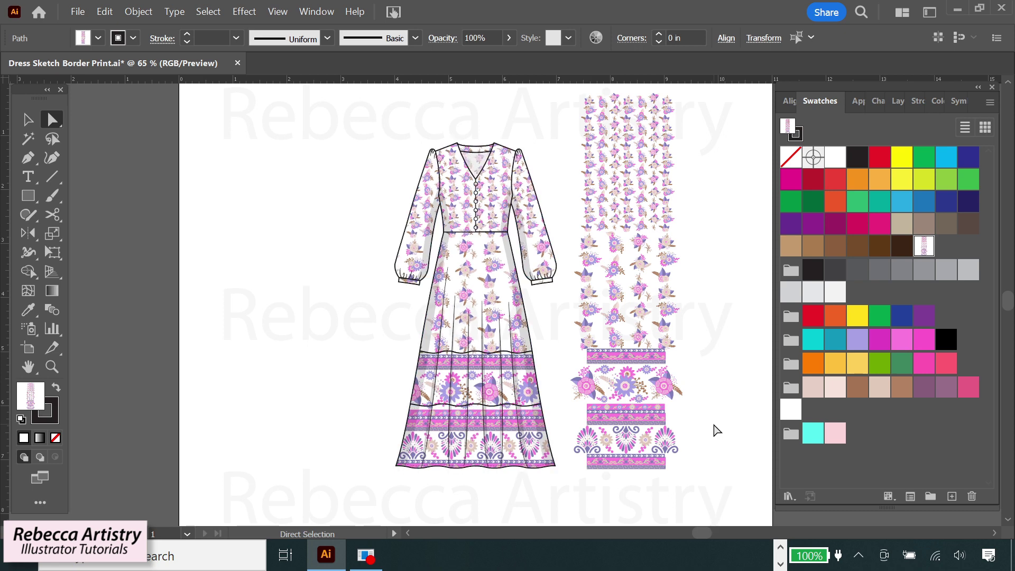
pyautogui.hotkey('ctrl', 's')
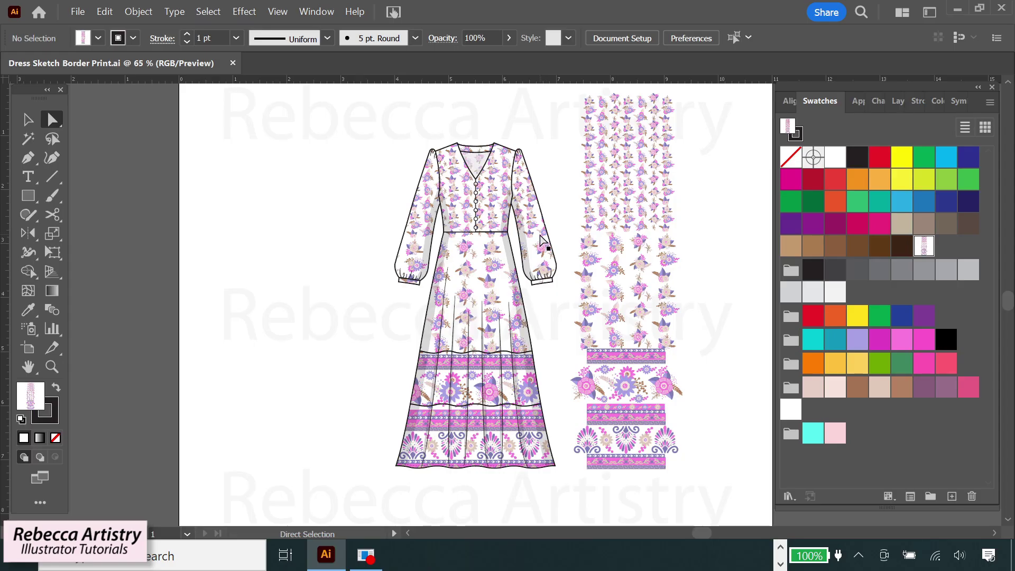
# Step: Select the right-hand sleeve and its cuff and rotate only their pattern fill slightly to follow the sleeve's slant
pyautogui.click(538, 239)
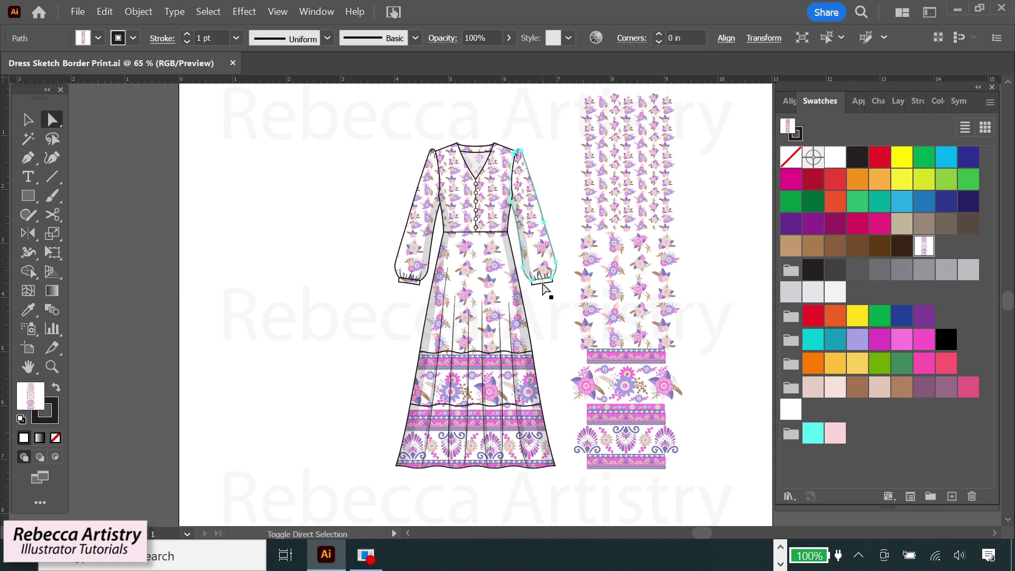
pyautogui.click(543, 285)
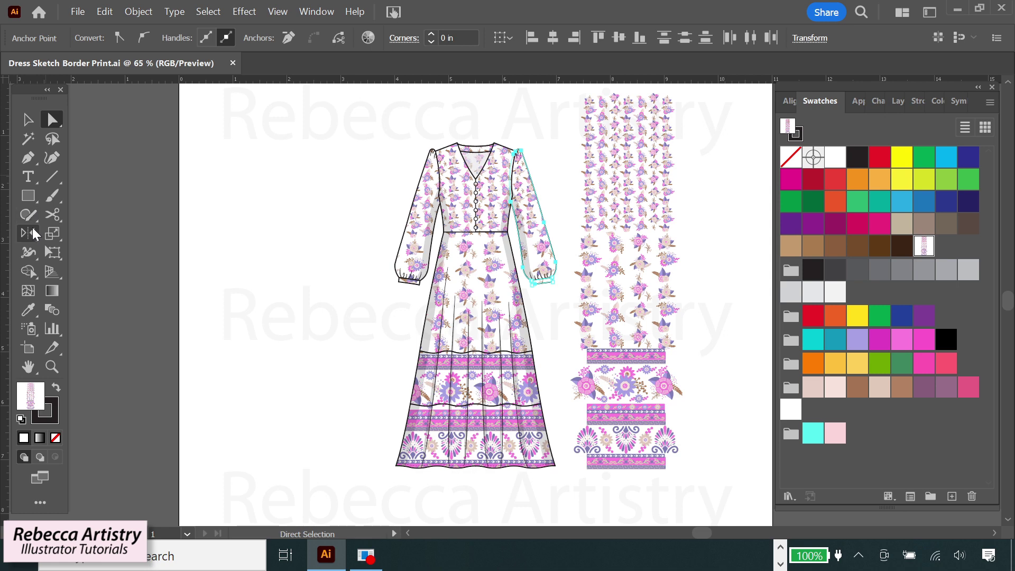
pyautogui.moveTo(33, 234); pyautogui.dragTo(62, 241)
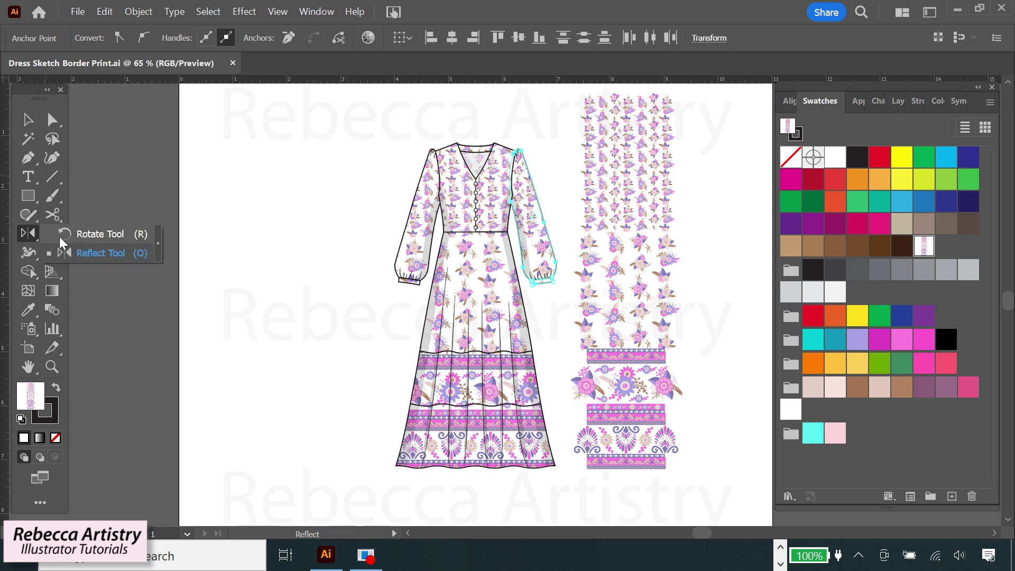
pyautogui.click(88, 234)
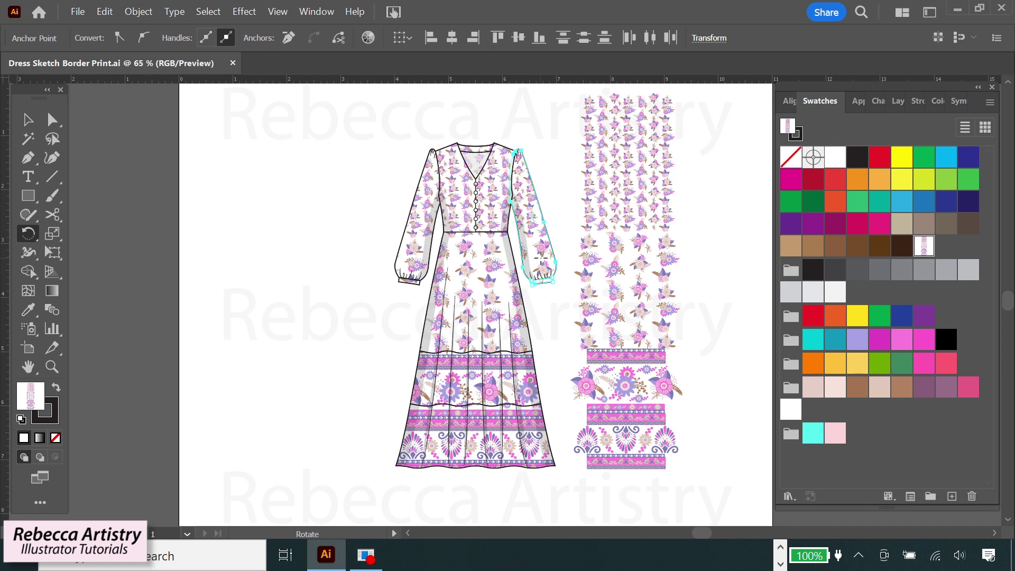
pyautogui.moveTo(549, 264); pyautogui.dragTo(550, 262)
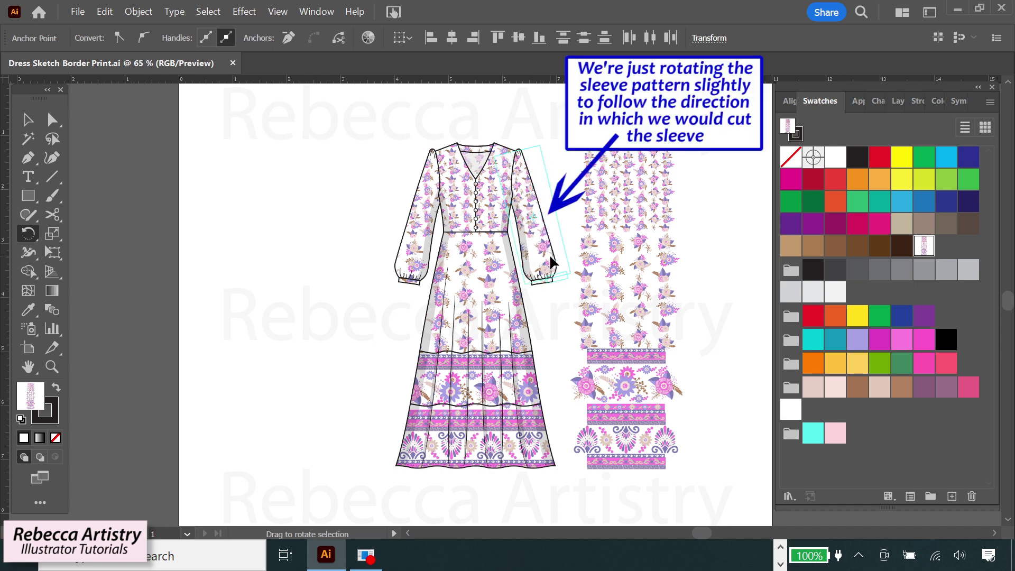
pyautogui.moveTo(551, 259); pyautogui.dragTo(560, 316)
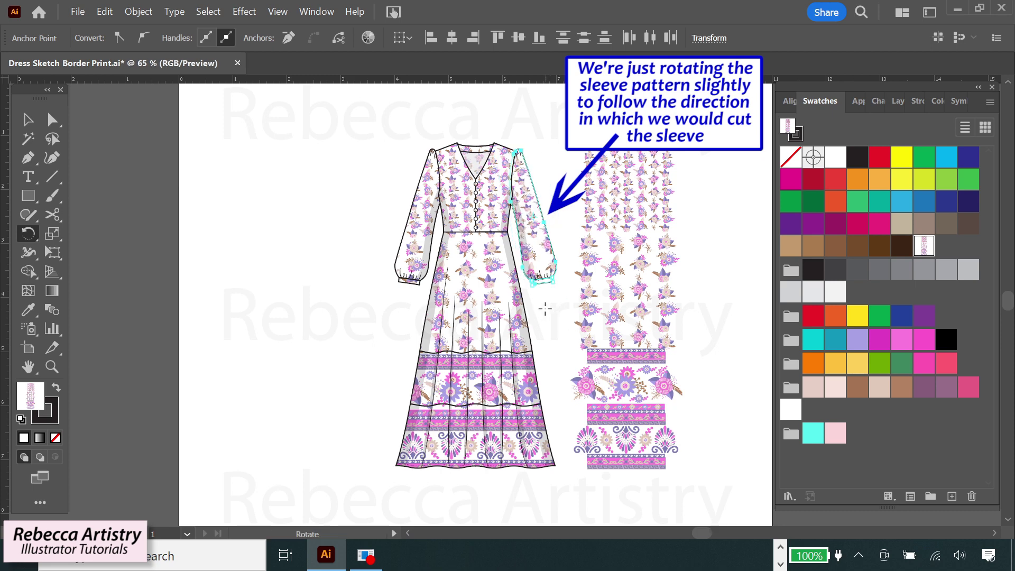
# Step: Select the right-hand sleeve and shift only its pattern fill upward until the border bands cover the lower sleeve
pyautogui.press('a')
pyautogui.click(273, 211)
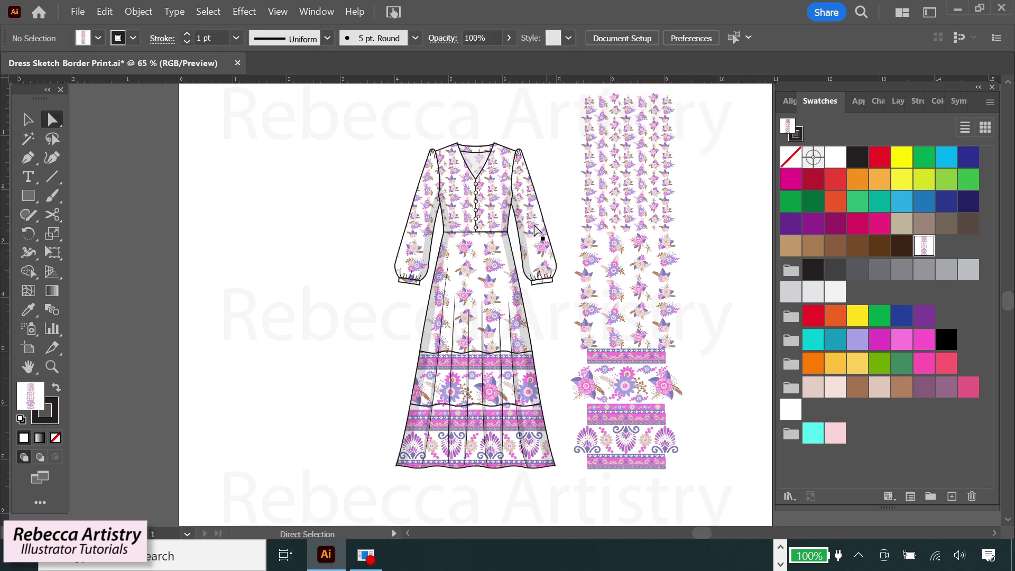
pyautogui.click(543, 284)
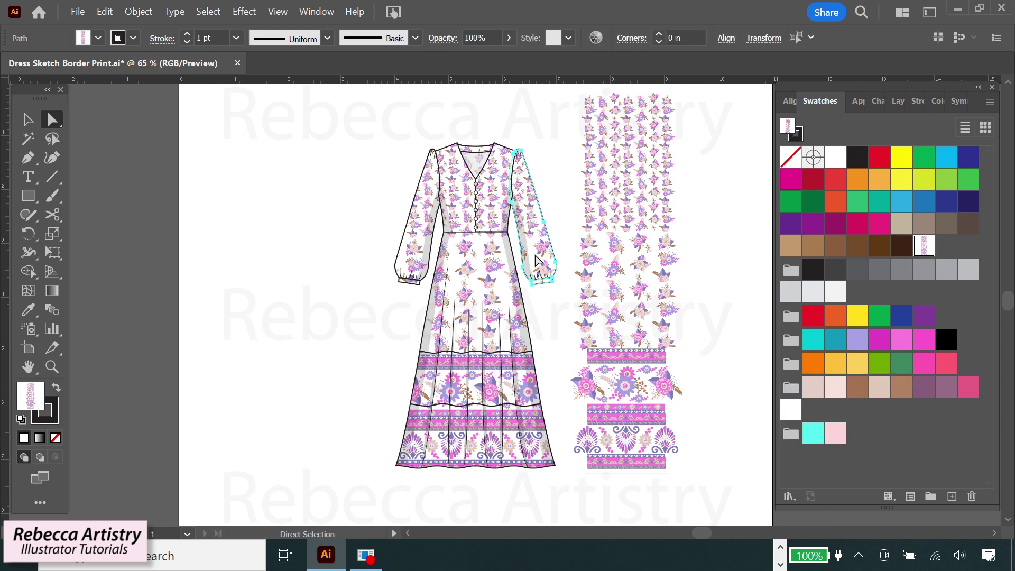
pyautogui.moveTo(526, 209); pyautogui.dragTo(524, 185)
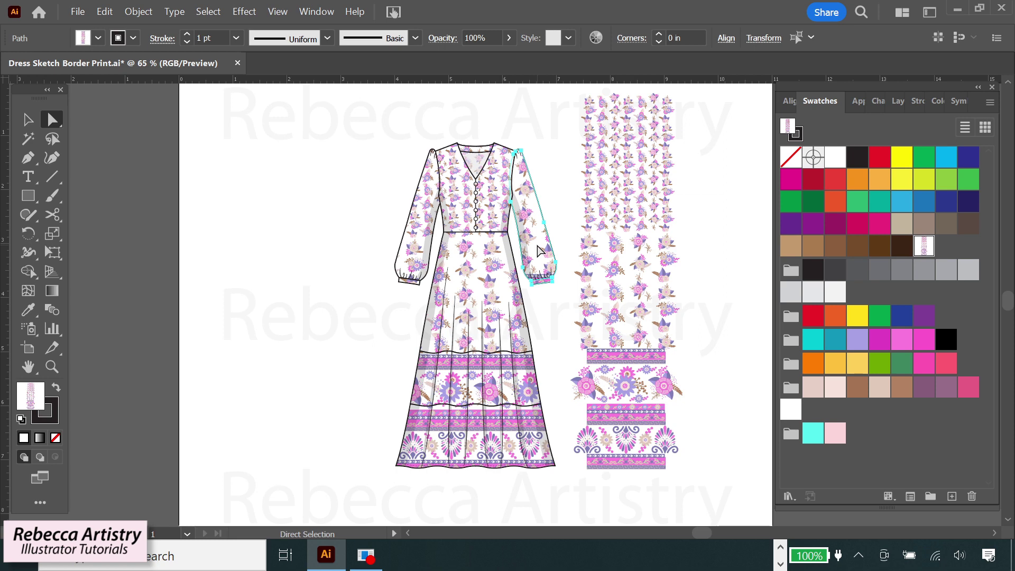
pyautogui.click(550, 308)
pyautogui.click(525, 214)
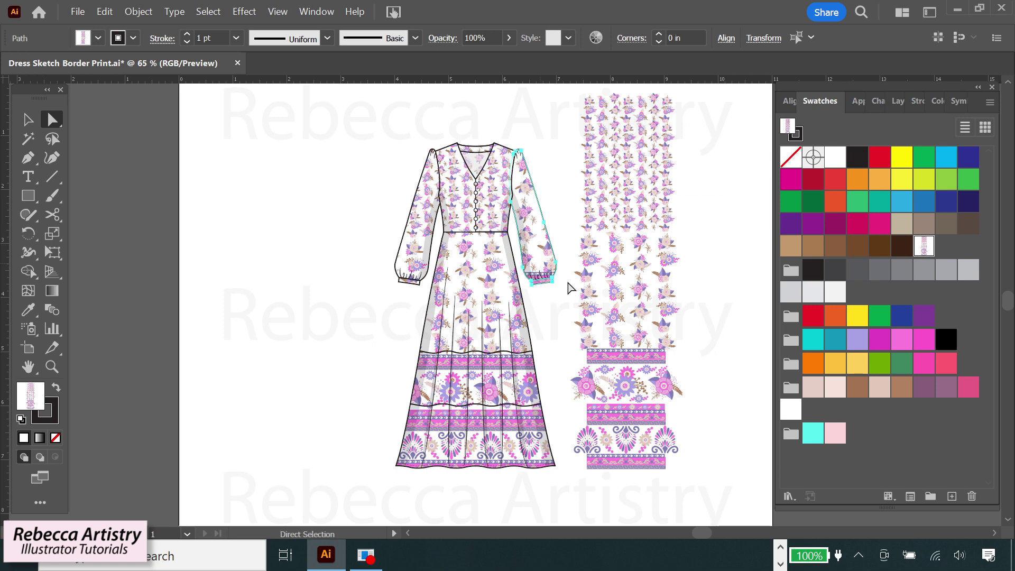
pyautogui.click(550, 261)
pyautogui.press('Up')
pyautogui.press('Up')
pyautogui.press('Up')
pyautogui.press('Up')
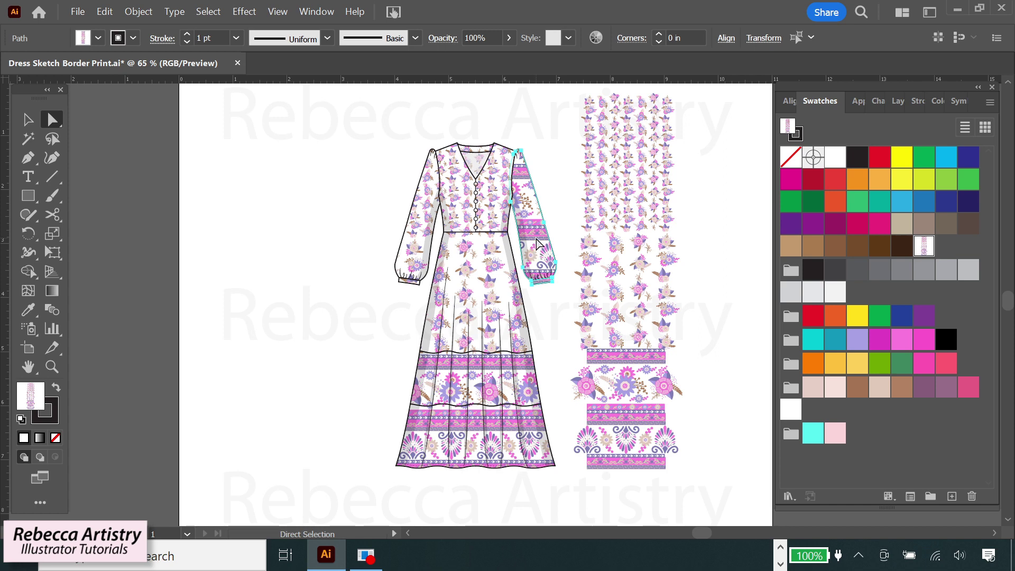
# Step: Rotate only the right-hand sleeve's pattern fill by 11°, leaving the objects untransformed
pyautogui.rightClick(535, 250)
pyautogui.moveTo(594, 448)
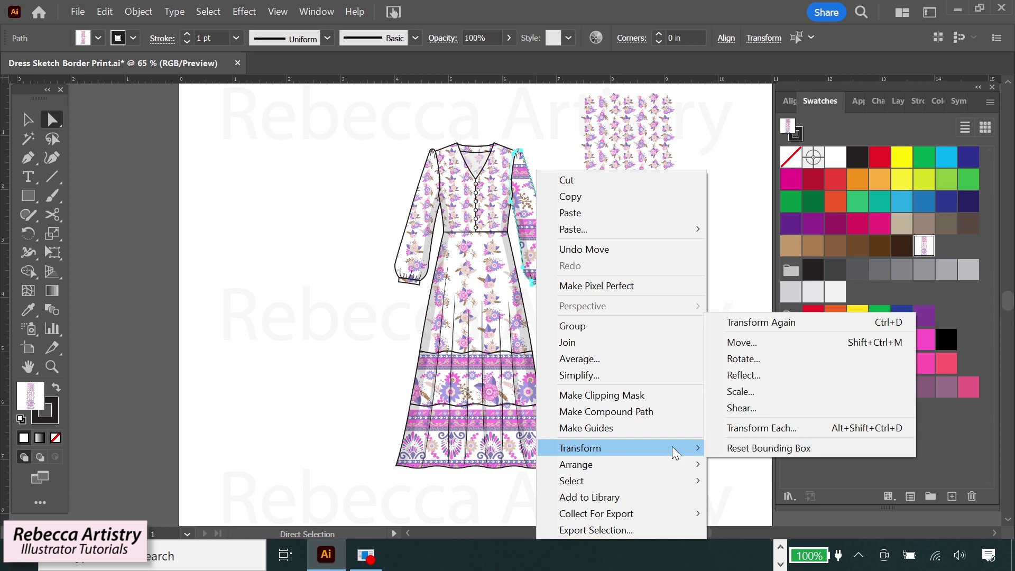
pyautogui.click(737, 355)
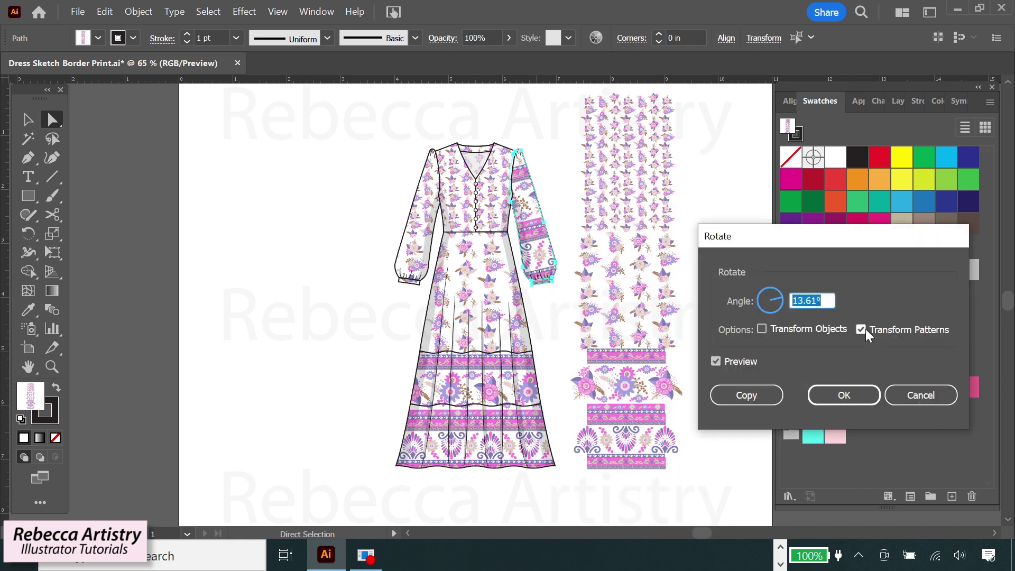
pyautogui.click(821, 300)
pyautogui.doubleClick(821, 300)
pyautogui.write('7')
pyautogui.press('Tab')
pyautogui.press('Down')
pyautogui.press('Down')
pyautogui.press('Down')
pyautogui.press('Down')
pyautogui.press('Down')
pyautogui.press('Down')
pyautogui.press('Down')
pyautogui.press('Down')
pyautogui.press('Down')
pyautogui.press('Down')
pyautogui.press('Down')
pyautogui.press('Down')
pyautogui.press('Down')
pyautogui.press('Down')
pyautogui.press('Down')
pyautogui.press('Down')
pyautogui.press('Up')
pyautogui.press('Up')
pyautogui.press('Up')
pyautogui.press('Up')
pyautogui.press('Up')
pyautogui.press('Up')
pyautogui.press('Up')
pyautogui.press('Up')
pyautogui.press('Up')
pyautogui.press('Up')
pyautogui.press('Up')
pyautogui.press('Up')
pyautogui.press('Up')
pyautogui.press('Up')
pyautogui.press('Up')
pyautogui.press('Up')
pyautogui.press('Up')
pyautogui.press('Up')
pyautogui.press('Up')
pyautogui.press('Up')
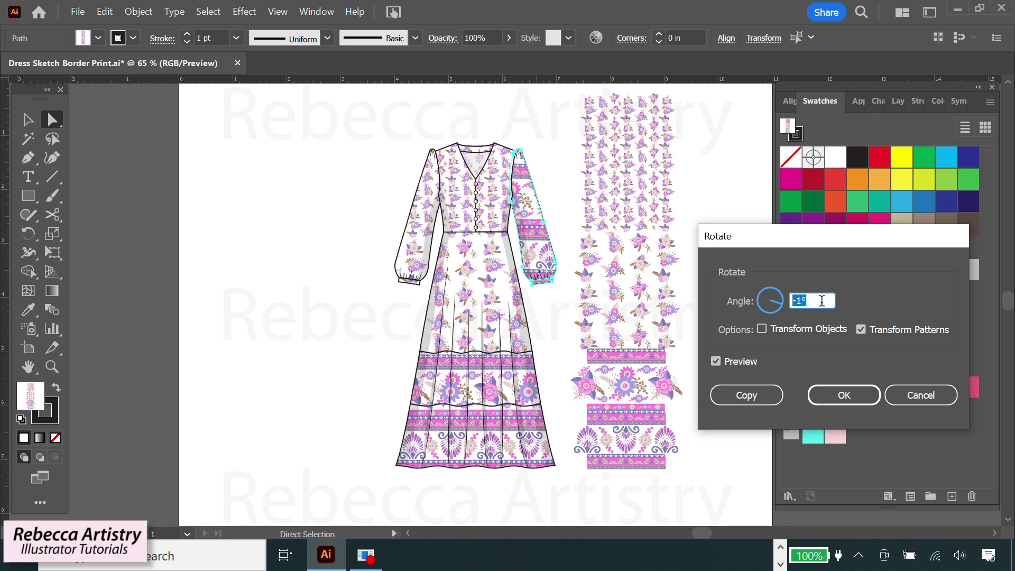
pyautogui.press('Down')
pyautogui.press('Down')
pyautogui.press('Down')
pyautogui.press('Down')
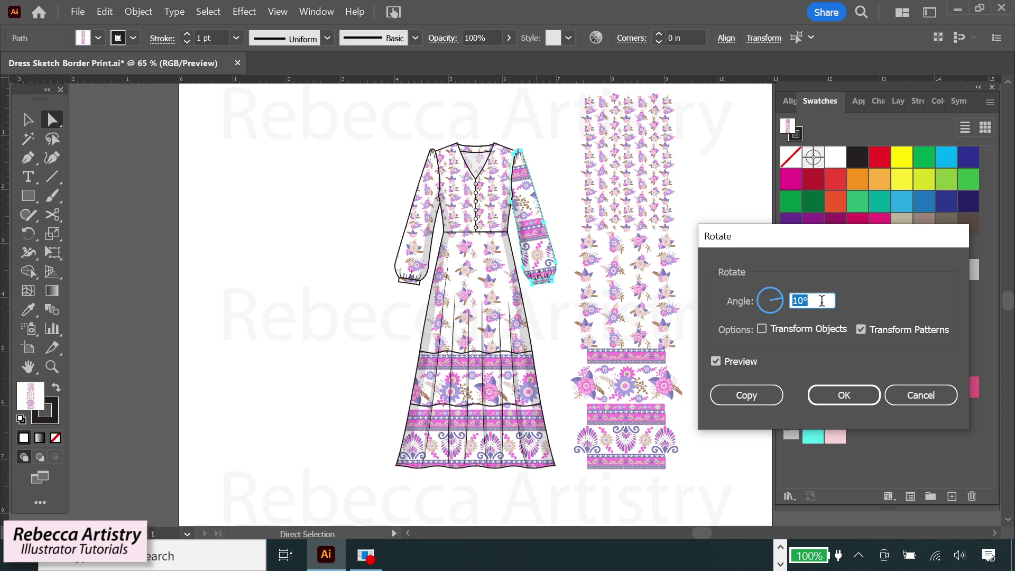
pyautogui.press('Up')
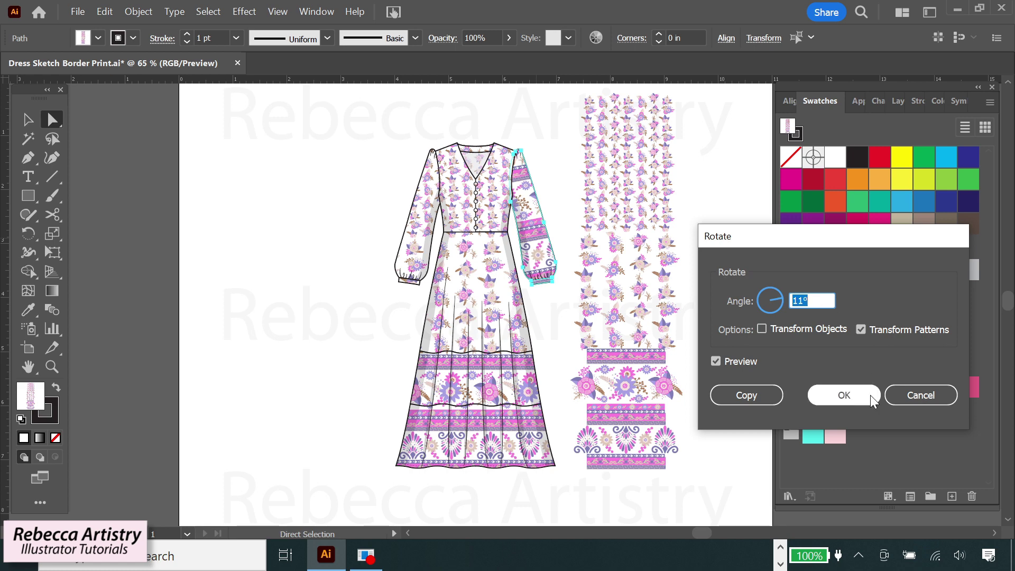
pyautogui.click(852, 396)
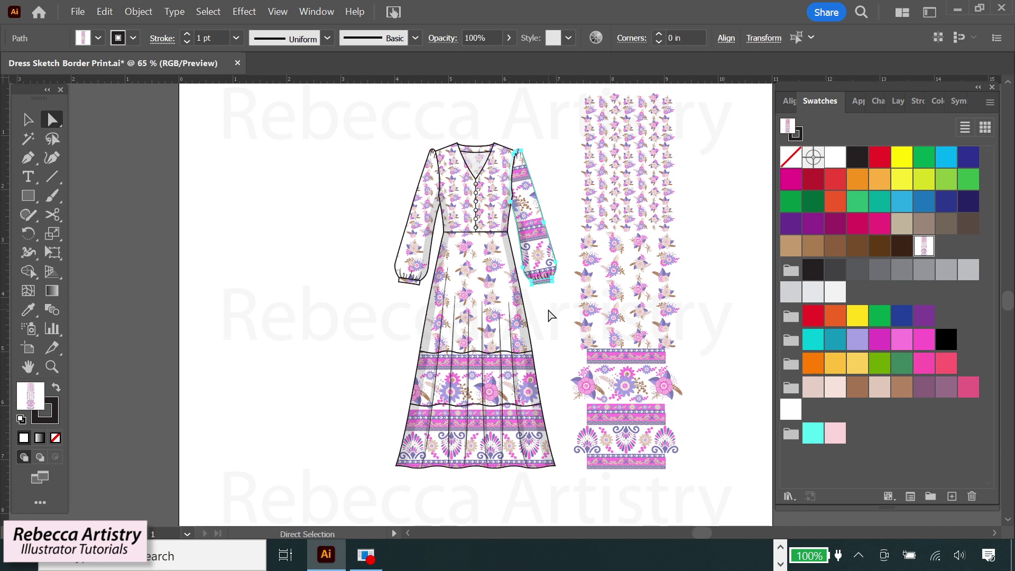
# Step: Nudge the right-hand sleeve's pattern fill until a narrow border band sits just above the cuff, then deselect it
pyautogui.press('ctrl')
pyautogui.press('Down')
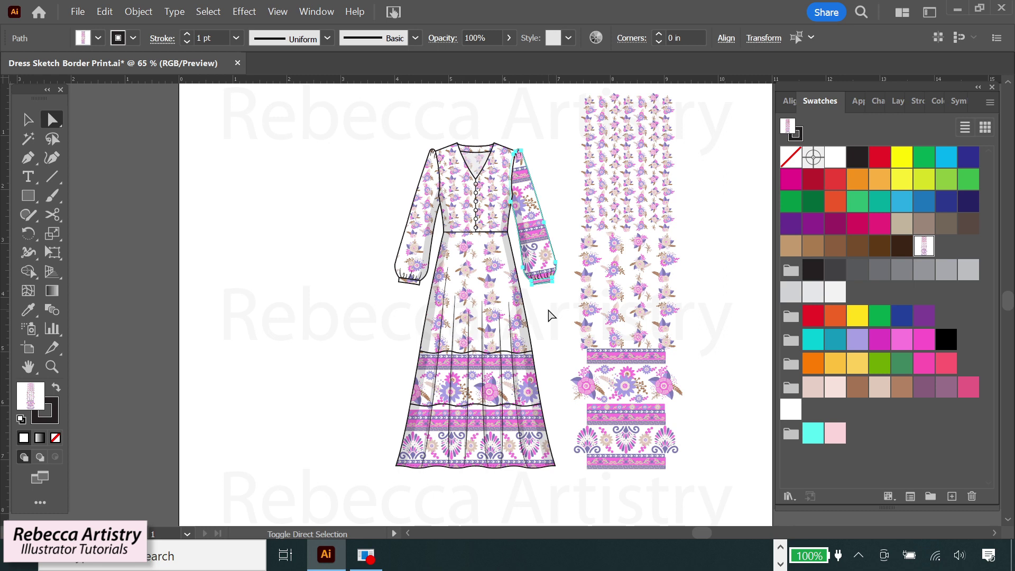
pyautogui.press('Down')
pyautogui.press('Down')
pyautogui.press('Down')
pyautogui.press('Down')
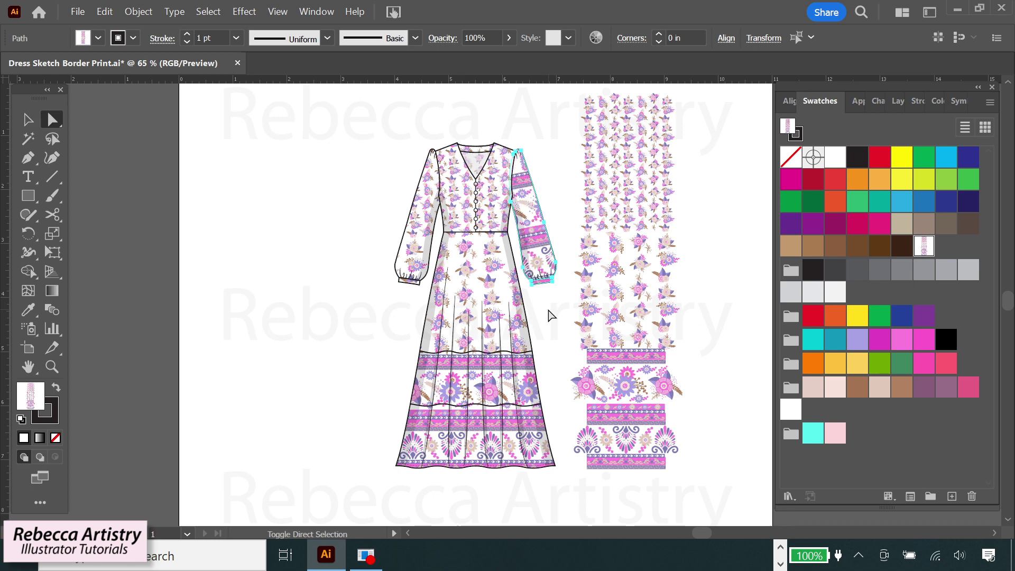
pyautogui.press('Down')
pyautogui.press('Down')
pyautogui.press('Down')
pyautogui.press('Down')
pyautogui.press('Down')
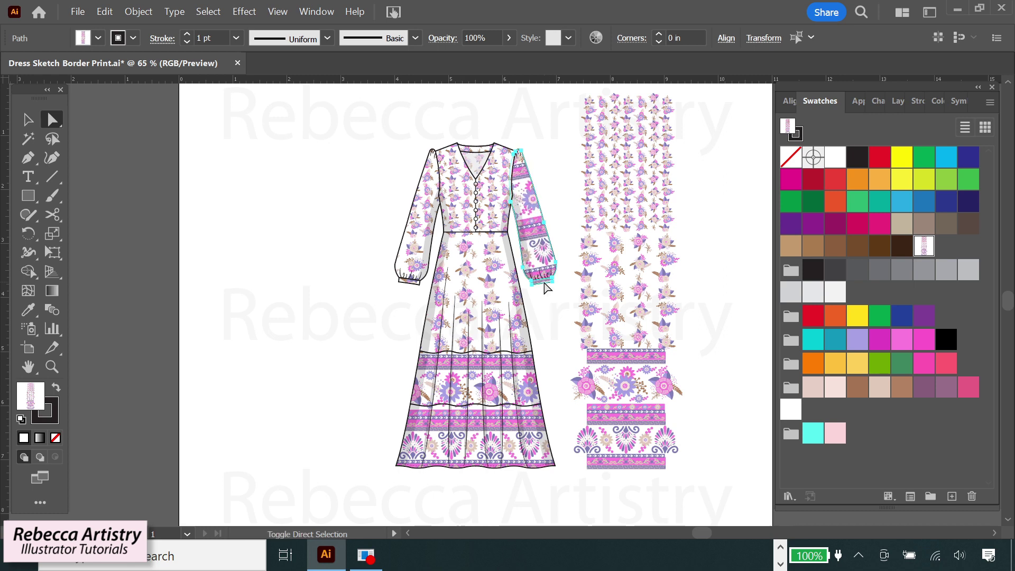
pyautogui.press('Down')
pyautogui.press('Down')
pyautogui.click(710, 373)
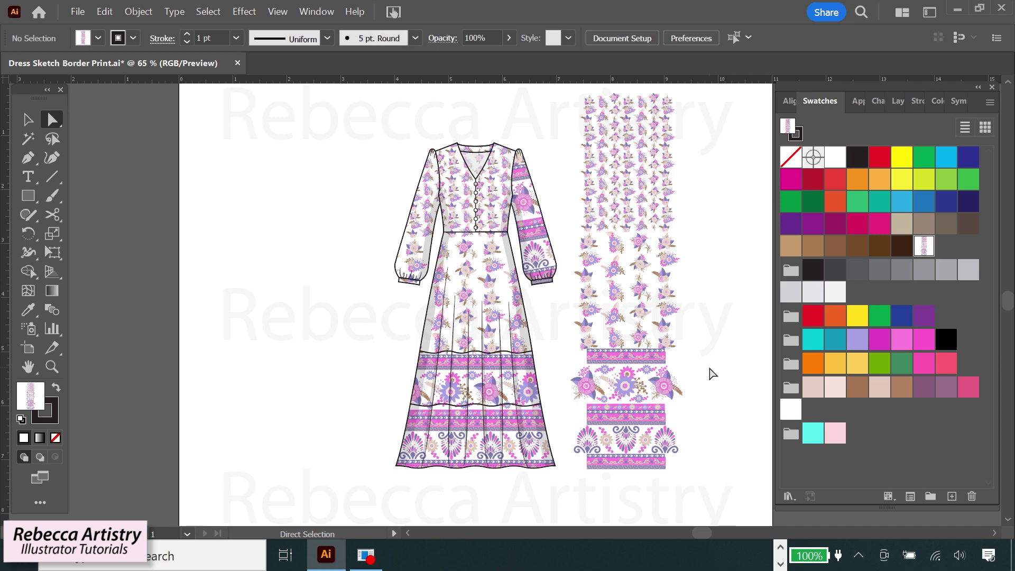
# Step: Select the left-hand sleeve and cuff and shift only their pattern fill upward until the border bands cover the lower sleeve
pyautogui.click(412, 284)
pyautogui.press('Up')
pyautogui.press('Up')
pyautogui.press('Up')
pyautogui.press('Up')
pyautogui.click(431, 253)
# Step: Rotate only the left-hand sleeve's pattern fill to follow its slant and nudge it to match the opposite sleeve's bands
pyautogui.rightClick(423, 246)
pyautogui.click(629, 431)
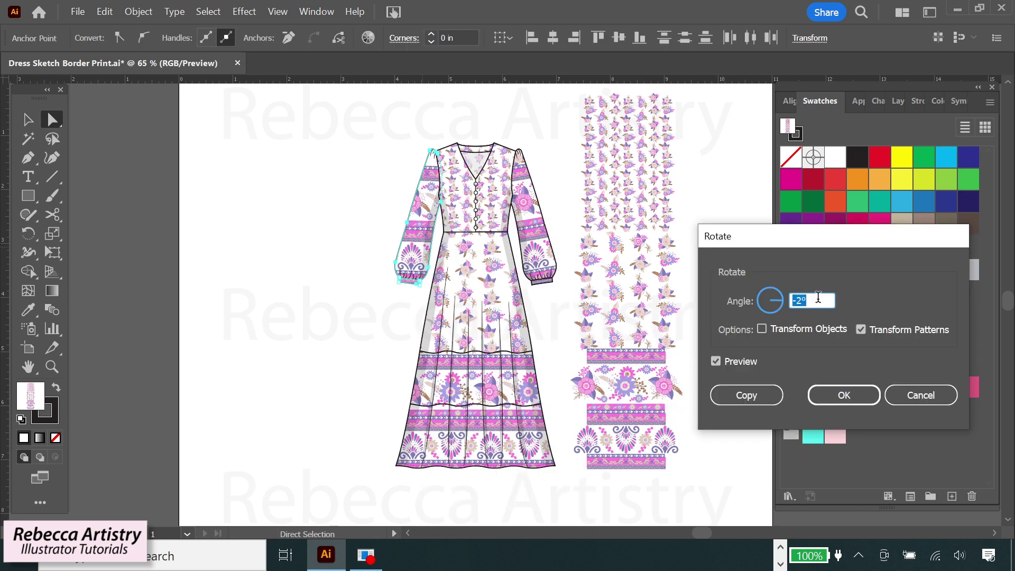
pyautogui.click(844, 395)
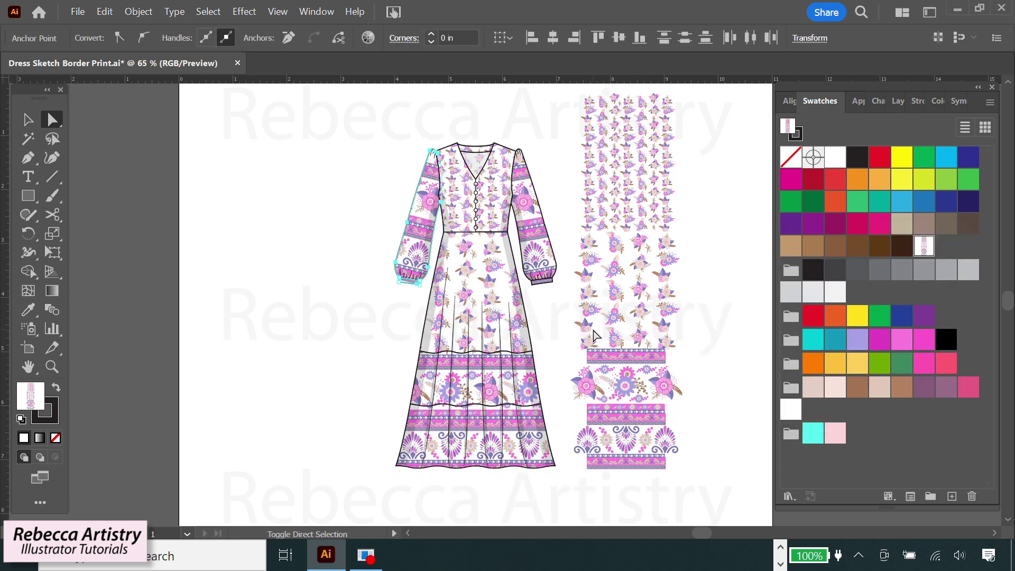
pyautogui.hotkey('ctrl', 'd')
pyautogui.hotkey('ctrl', 'd')
pyautogui.hotkey('ctrl', 'd')
pyautogui.hotkey('ctrl', 'd')
pyautogui.hotkey('ctrl', 'd')
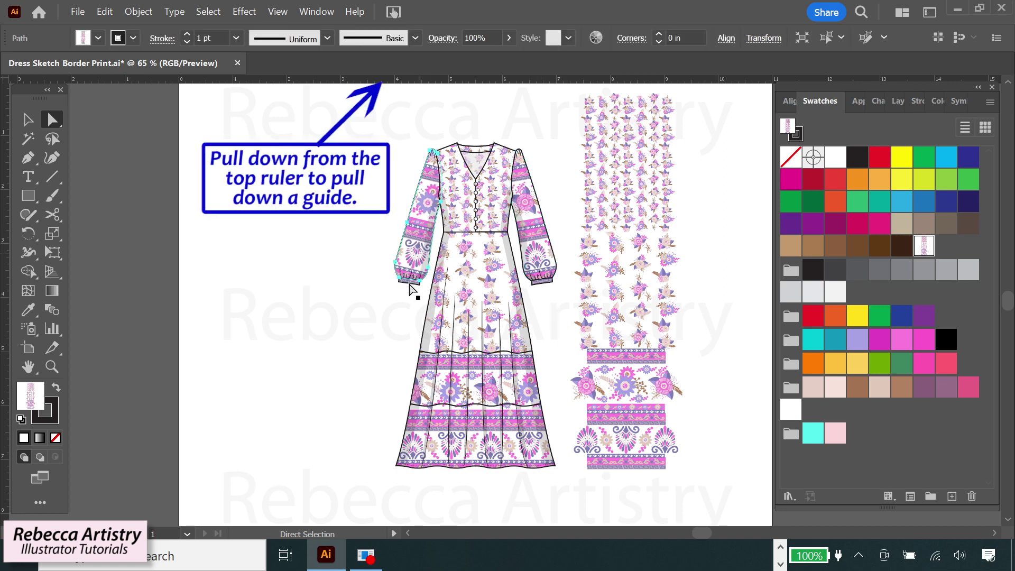
# Step: Place a horizontal ruler guide at the top of the mid-sleeve bands to align both sleeves' patterns, and save the file
pyautogui.click(573, 86)
pyautogui.moveTo(572, 79); pyautogui.dragTo(570, 220)
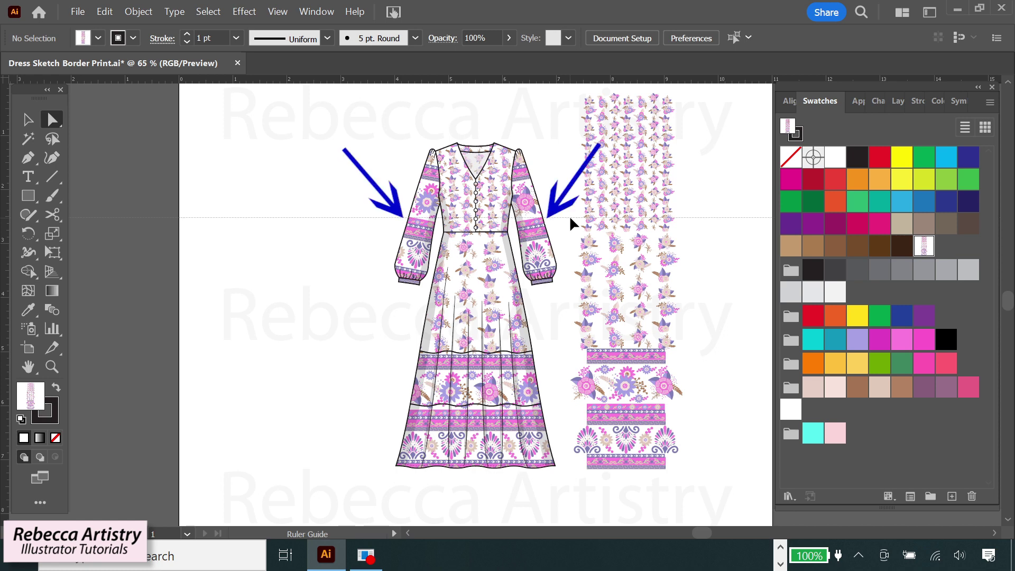
pyautogui.click(417, 255)
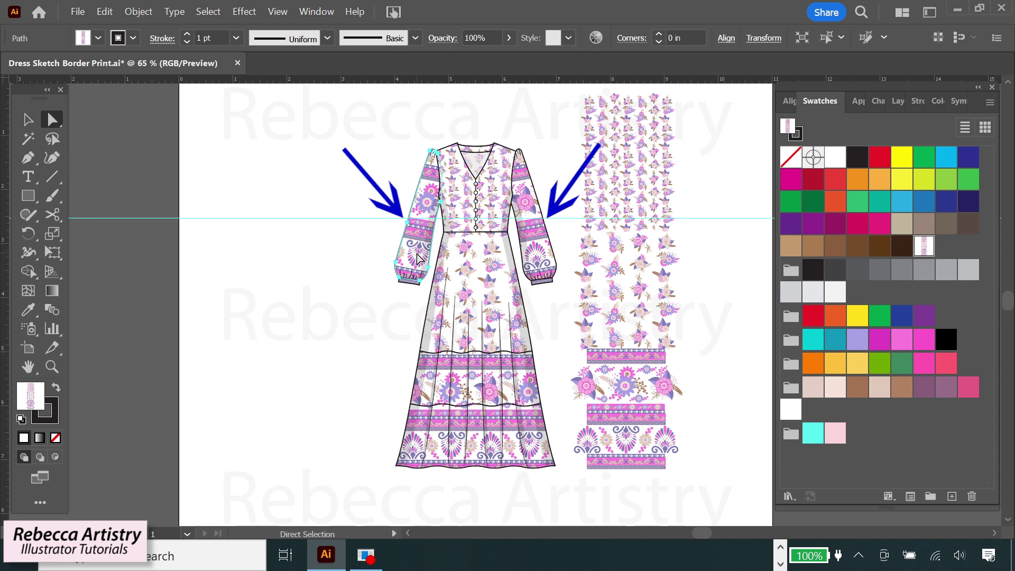
pyautogui.hotkey('ctrl', 's')
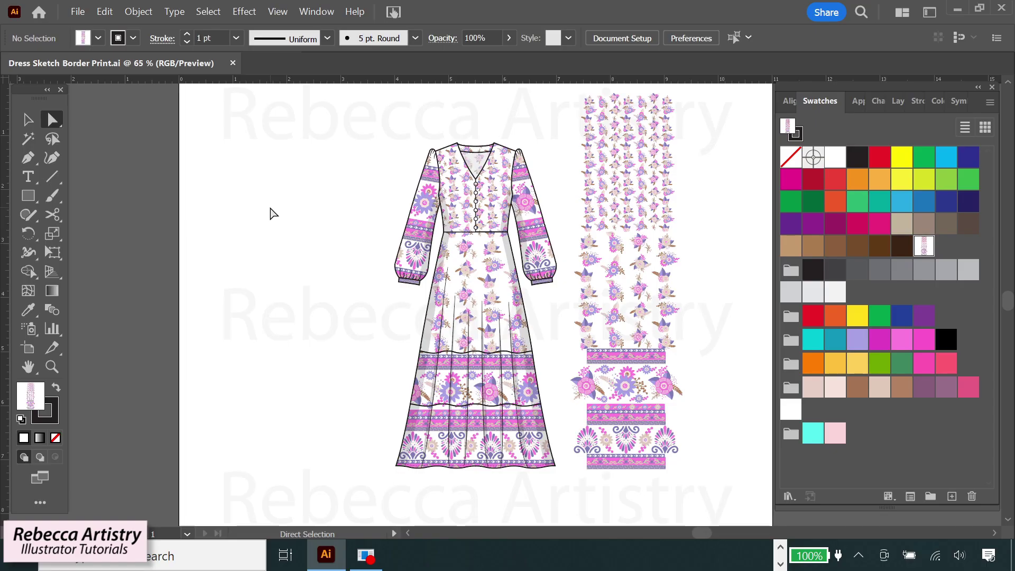
# Step: Isolate the upper border tier of the skirt as a single path and fill it with white
pyautogui.click(28, 120)
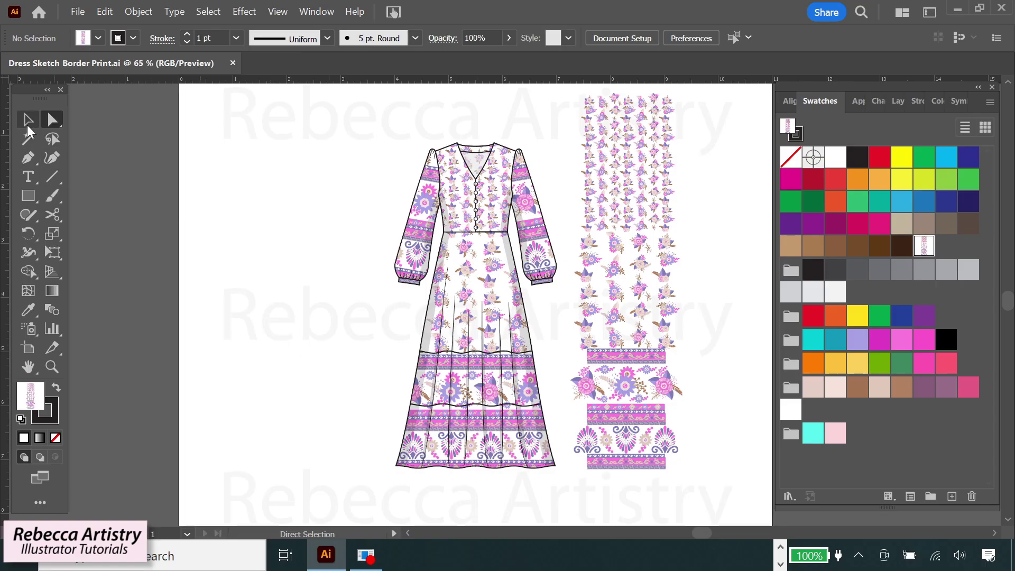
pyautogui.doubleClick(505, 396)
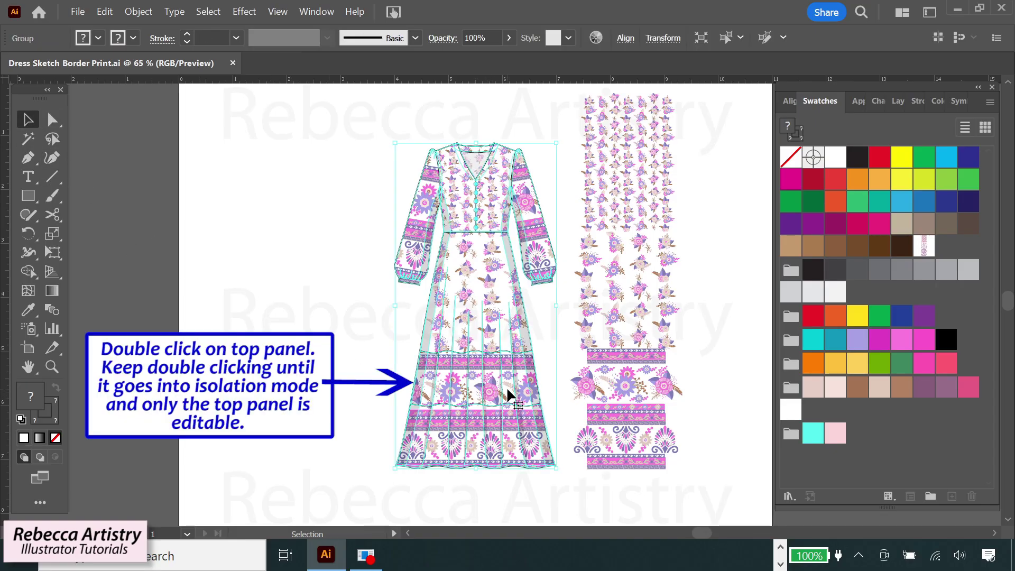
pyautogui.doubleClick(508, 393)
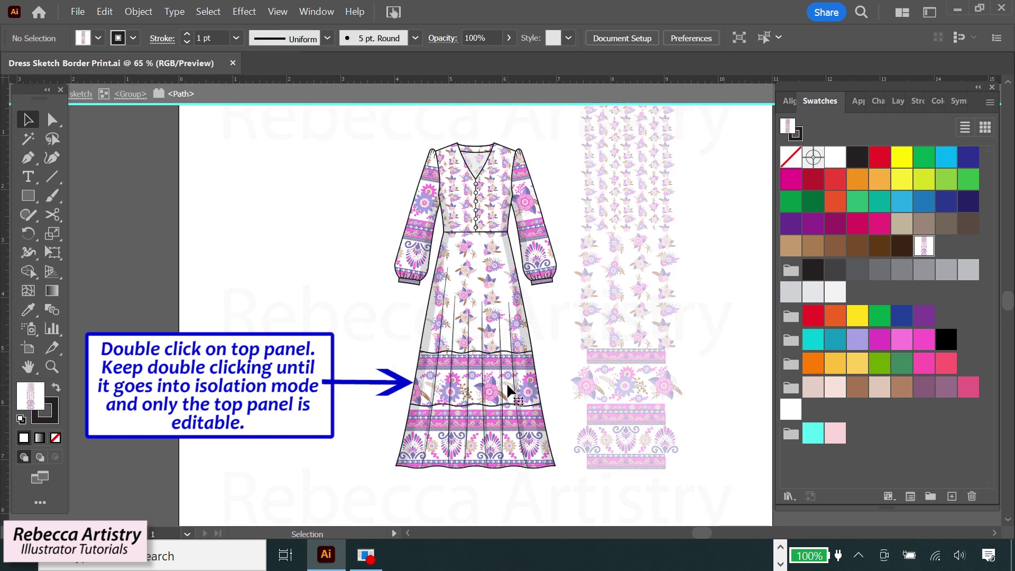
pyautogui.click(835, 157)
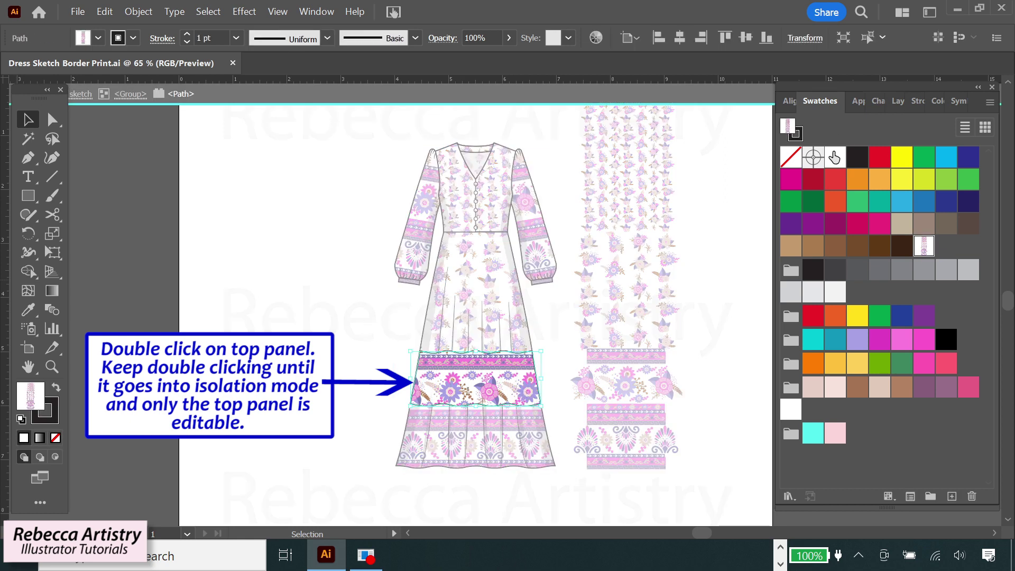
# Step: Duplicate the isolated tier path, remove the fill from the upper copy, and lock both paths
pyautogui.click(897, 101)
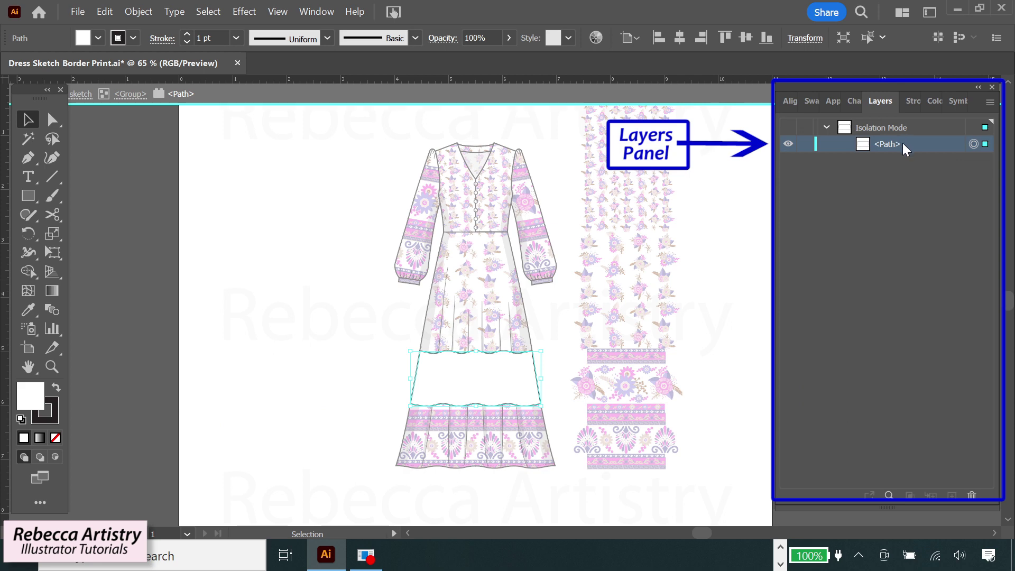
pyautogui.click(990, 102)
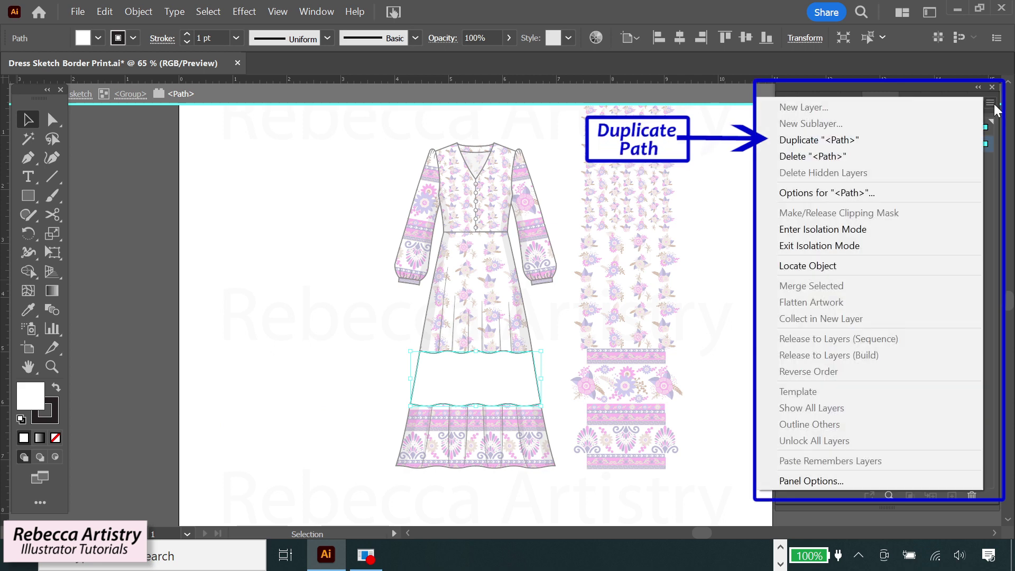
pyautogui.click(866, 143)
pyautogui.click(805, 161)
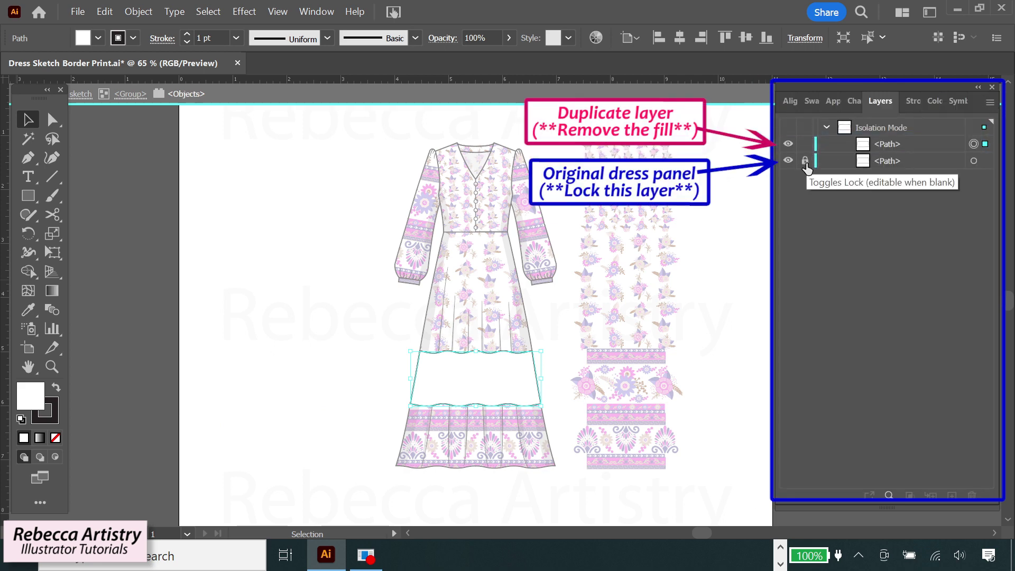
pyautogui.click(56, 438)
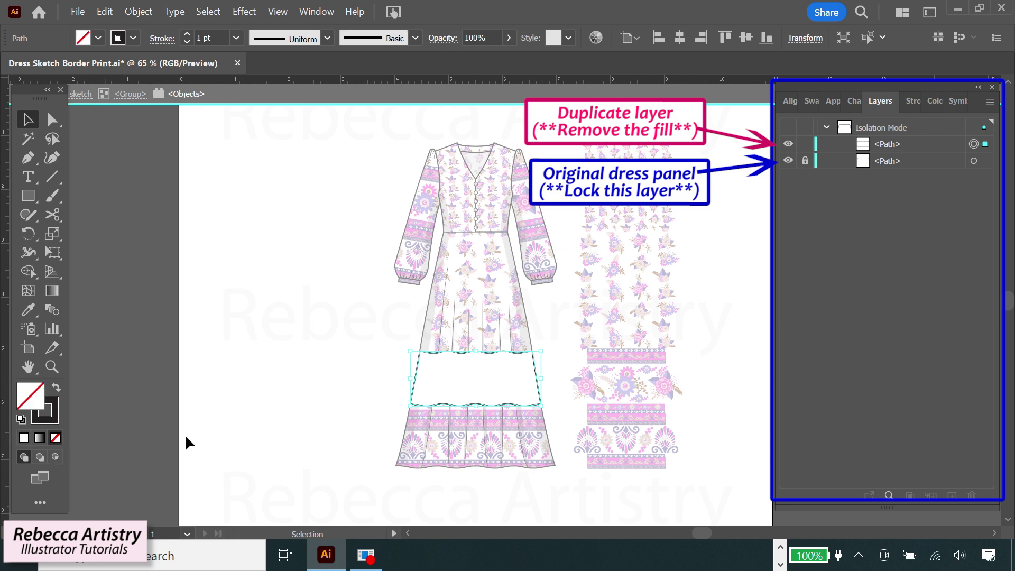
pyautogui.click(805, 144)
# Step: Draw a blue rectangle without a stroke that covers the whole isolated tier and extends slightly past its edges
pyautogui.press('m')
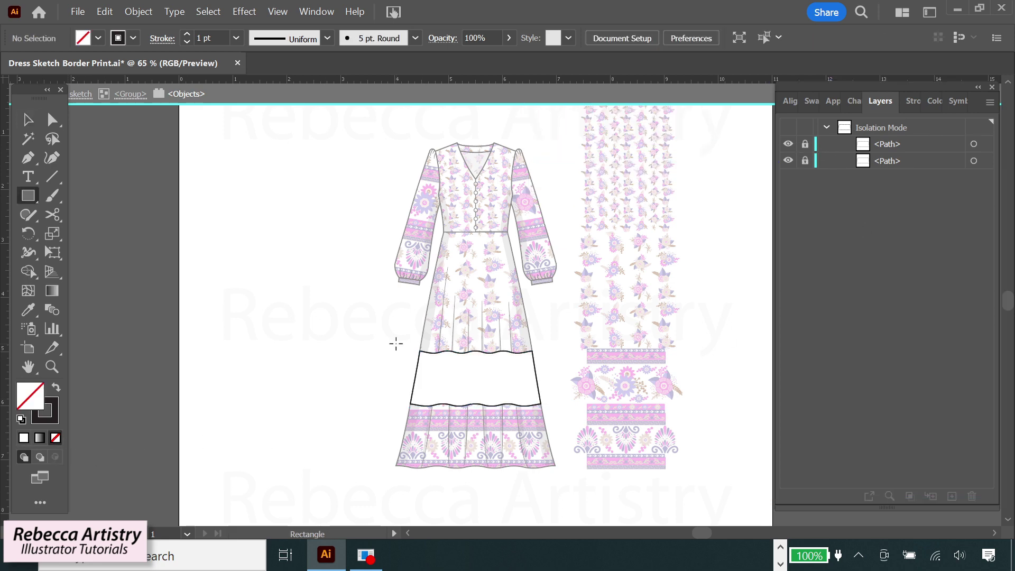
pyautogui.click(56, 388)
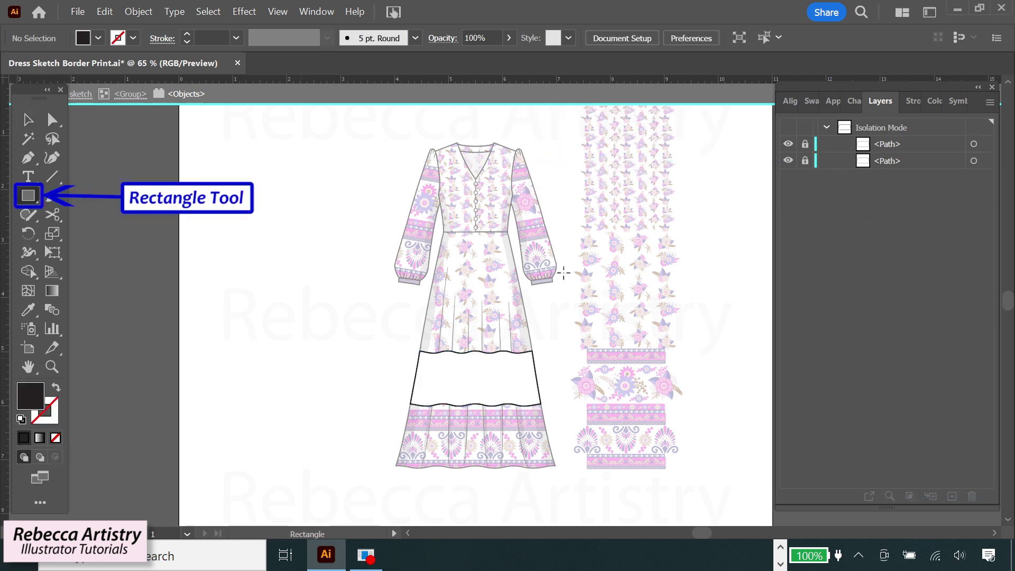
pyautogui.click(812, 102)
pyautogui.click(898, 210)
pyautogui.click(892, 101)
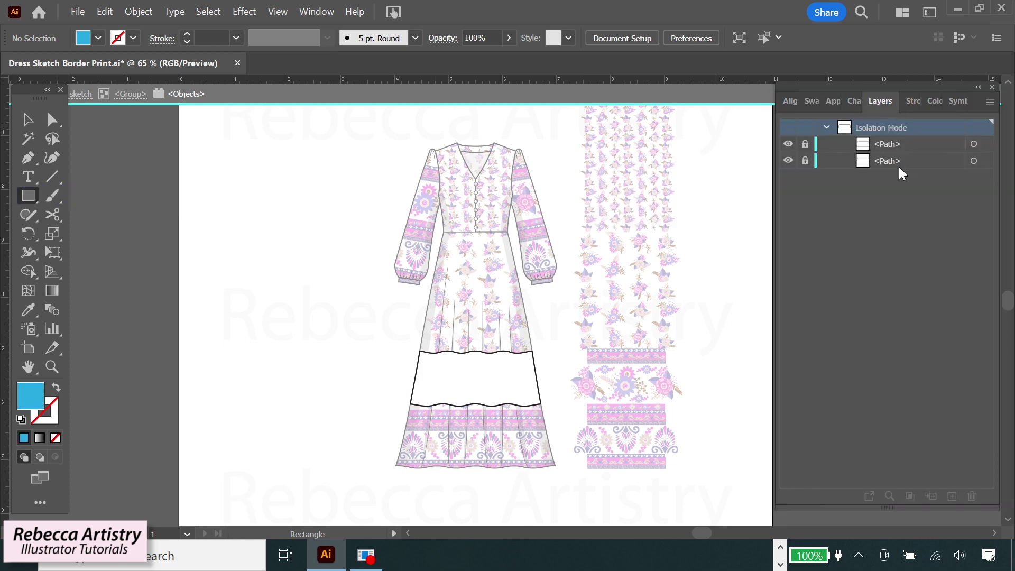
pyautogui.moveTo(397, 343); pyautogui.dragTo(554, 411)
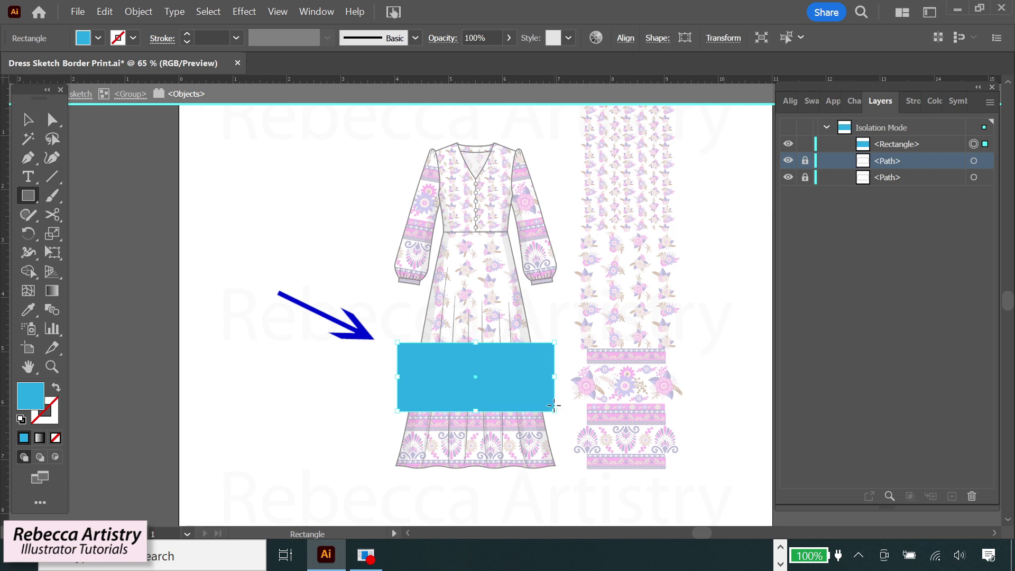
# Step: Move the blue rectangle between the two tier paths in the stacking order and fill it with the border print swatch
pyautogui.moveTo(930, 148); pyautogui.dragTo(928, 169)
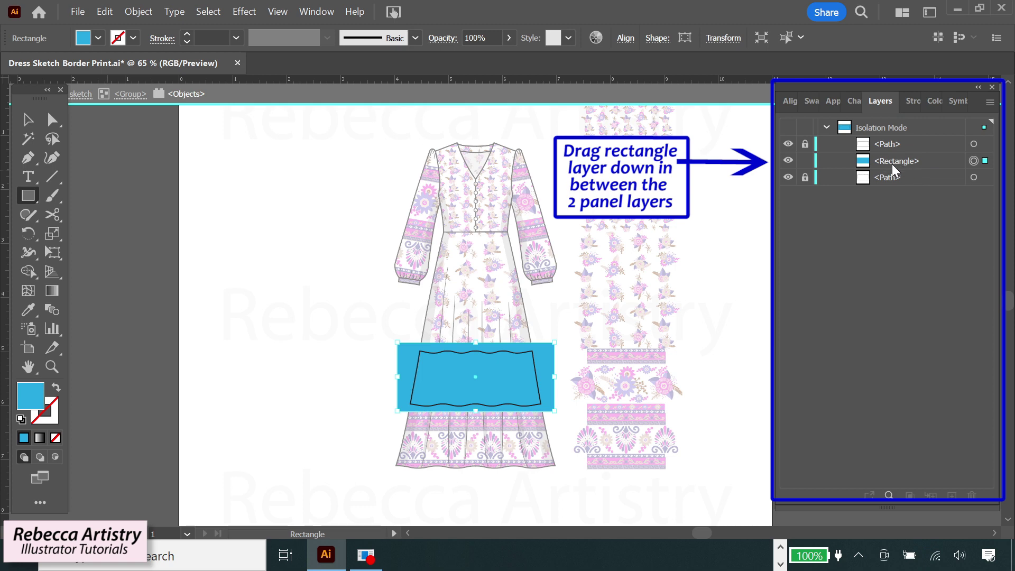
pyautogui.click(812, 103)
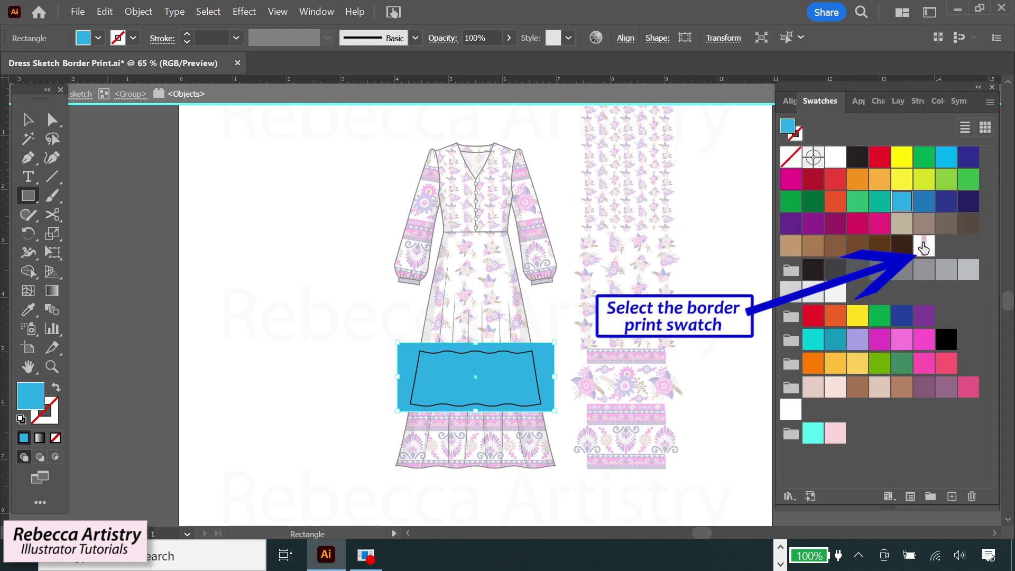
pyautogui.click(924, 248)
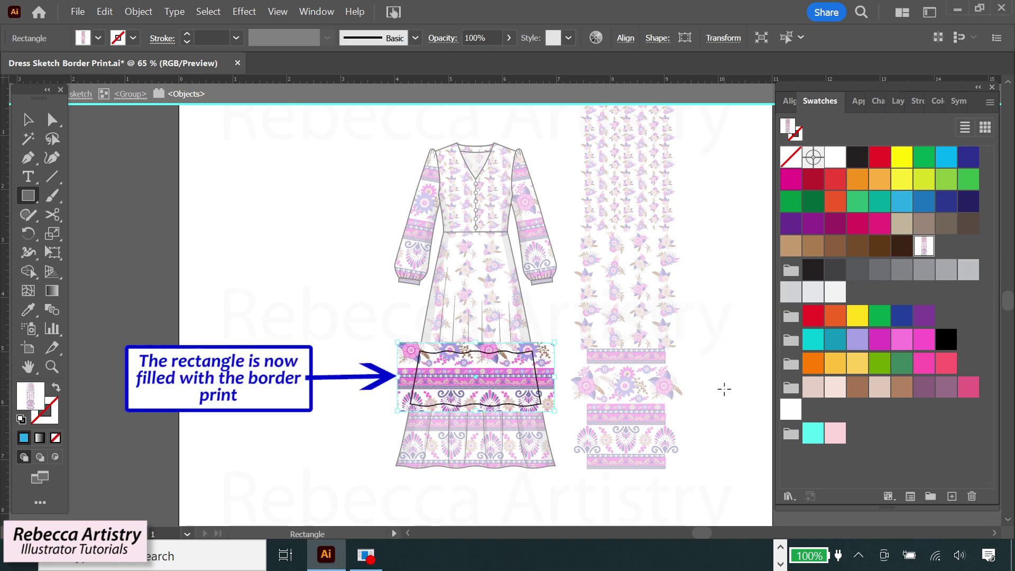
# Step: Shift the pattern up inside the rectangle so the heart-striped band sits exactly at its upper edge, above the large flowers
pyautogui.press('a')
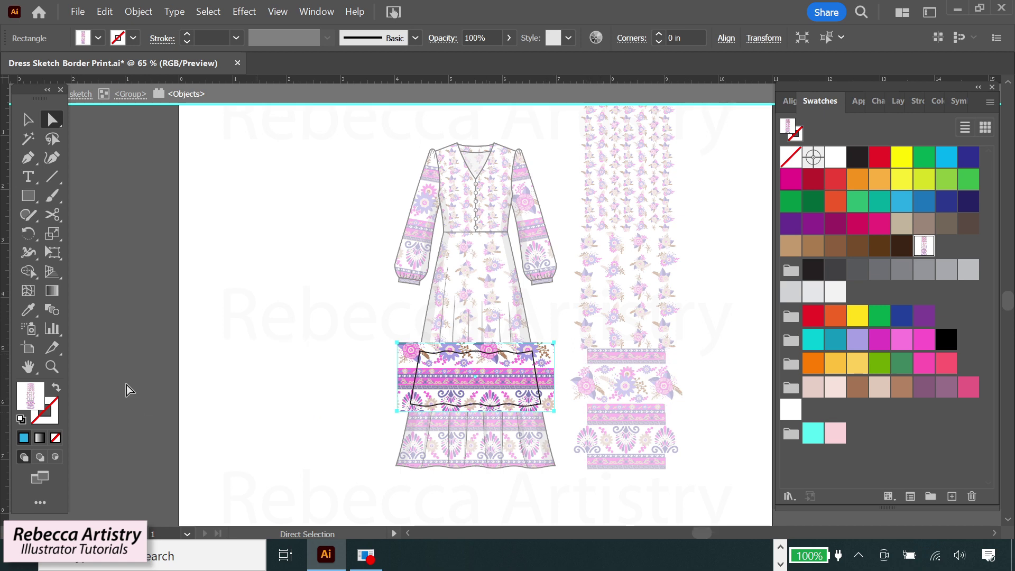
pyautogui.press('z')
pyautogui.click(501, 384)
pyautogui.click(495, 328)
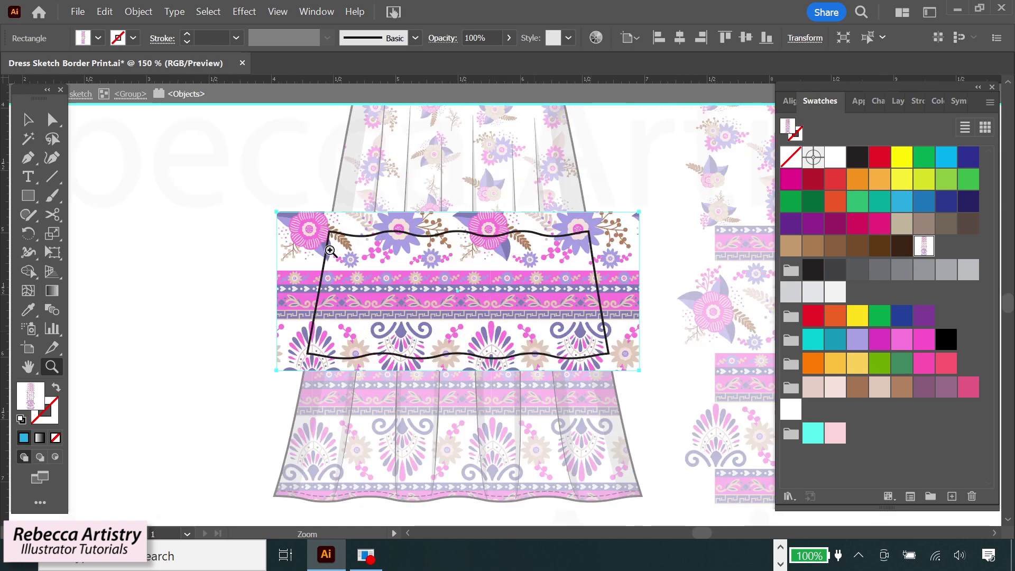
pyautogui.press('a')
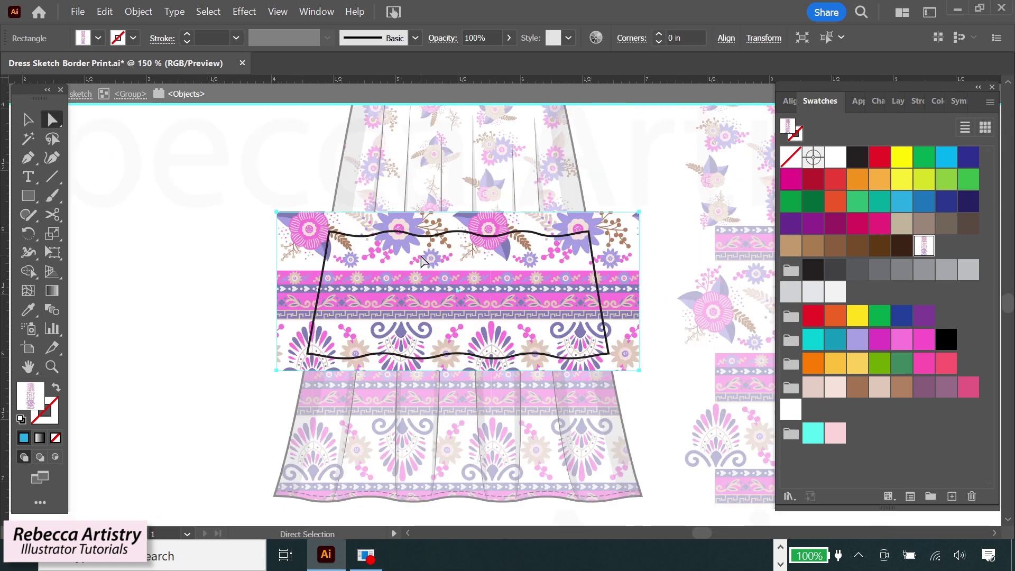
pyautogui.press('Up')
pyautogui.press('Up')
pyautogui.press('Up')
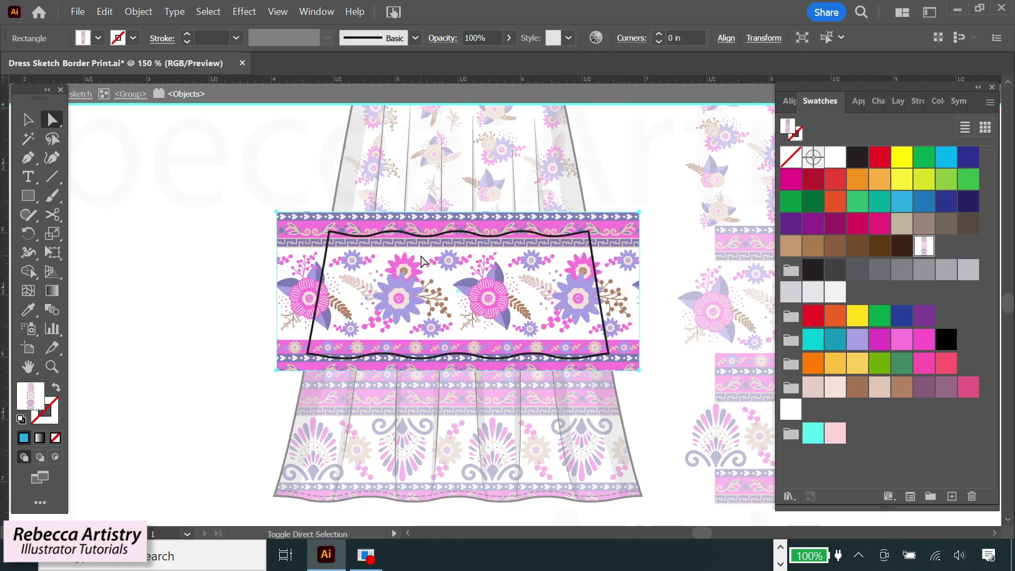
pyautogui.hotkey('ctrl', 'shift', 'a')
pyautogui.press('z')
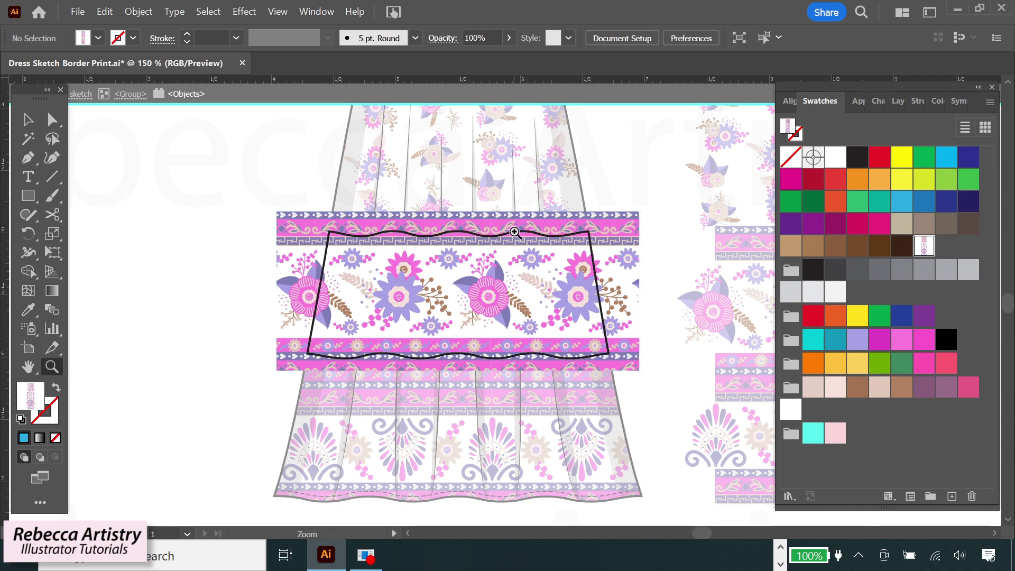
pyautogui.click(496, 219)
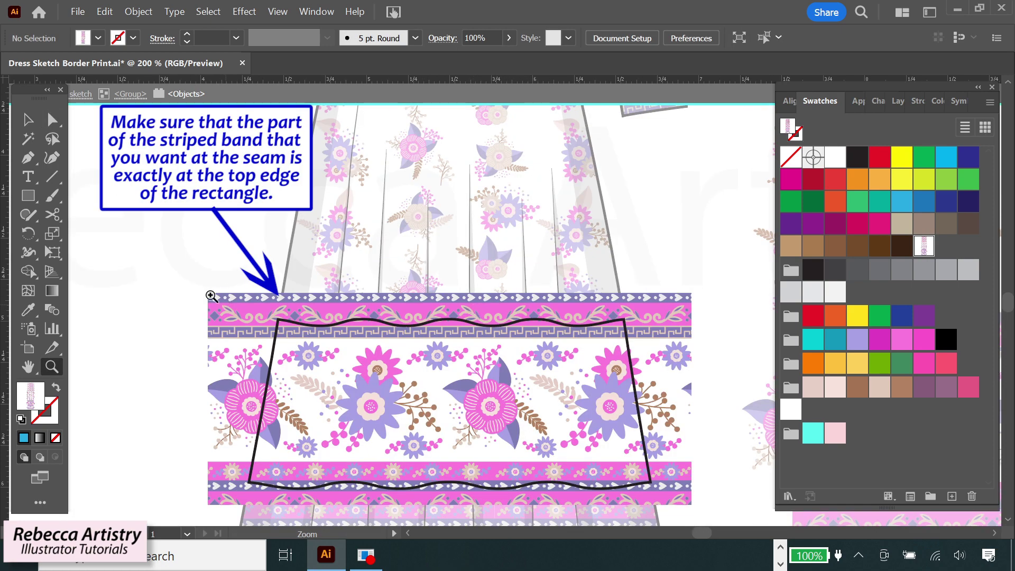
# Step: Raise the rectangle's lower edge until the print ends just below the floral motifs, with none of the next pink band
pyautogui.press('a')
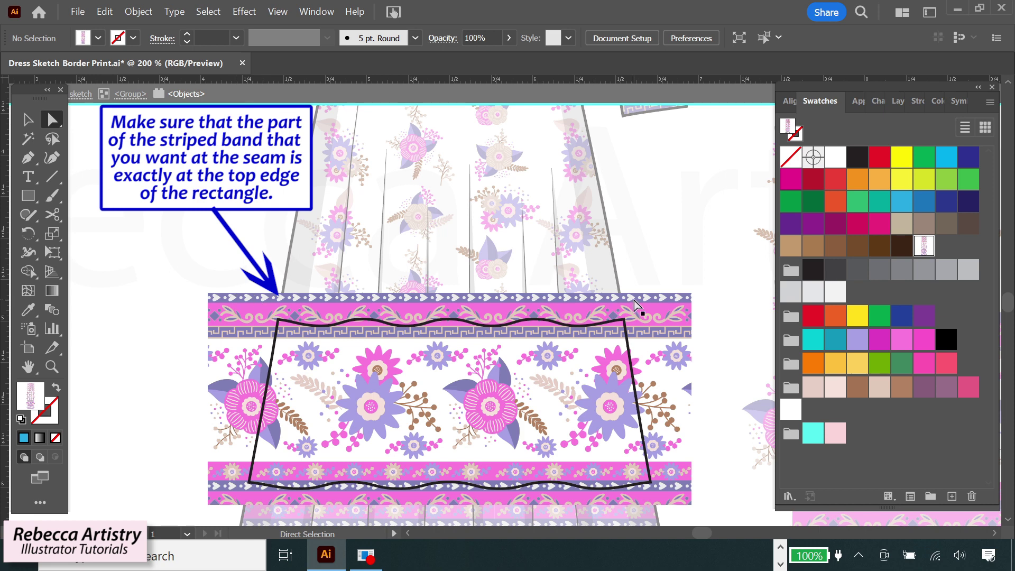
pyautogui.scroll(-3, 219, 446)
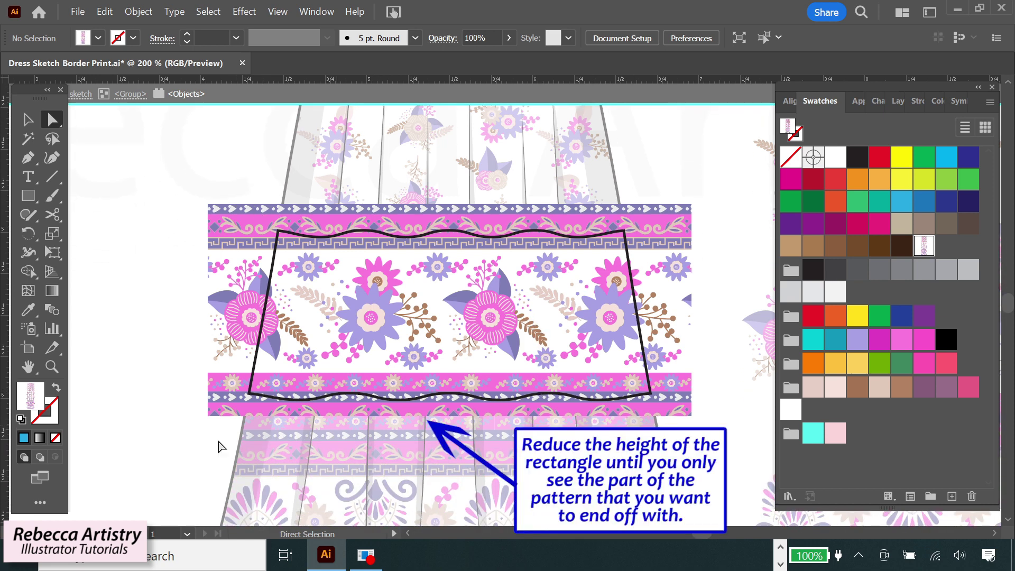
pyautogui.moveTo(177, 436); pyautogui.dragTo(708, 411)
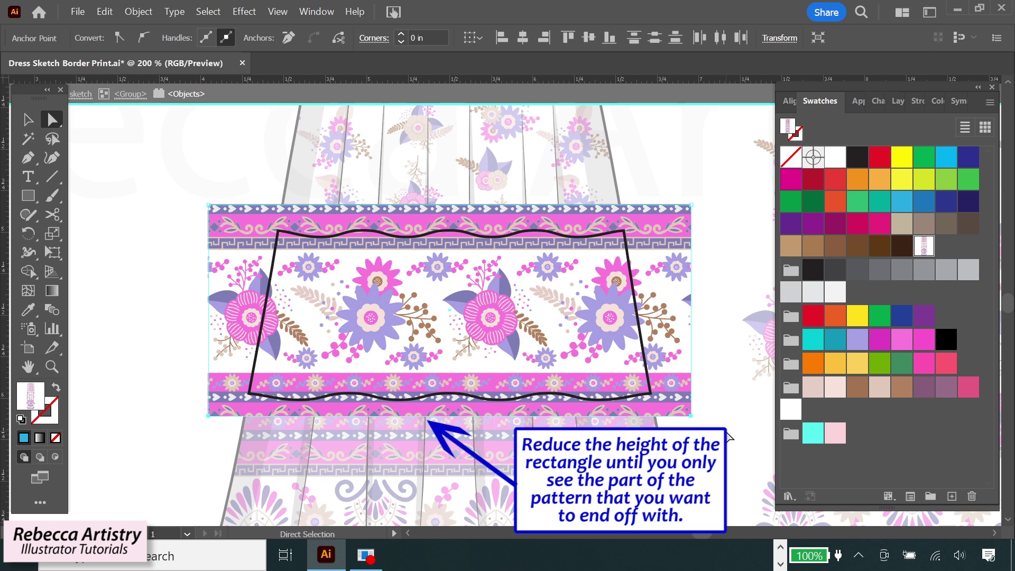
pyautogui.press('Up')
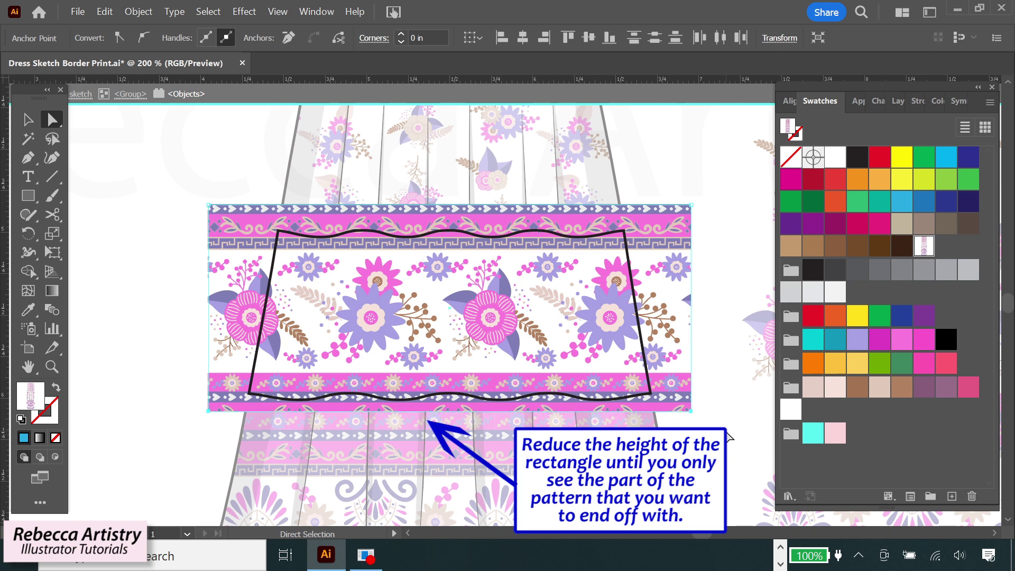
pyautogui.press('Up')
pyautogui.press('Up')
pyautogui.press('Up')
pyautogui.press('Up')
pyautogui.press('Up')
pyautogui.press('Up')
pyautogui.press('Up')
pyautogui.press('Up')
pyautogui.press('Up')
pyautogui.press('Up')
pyautogui.press('Up')
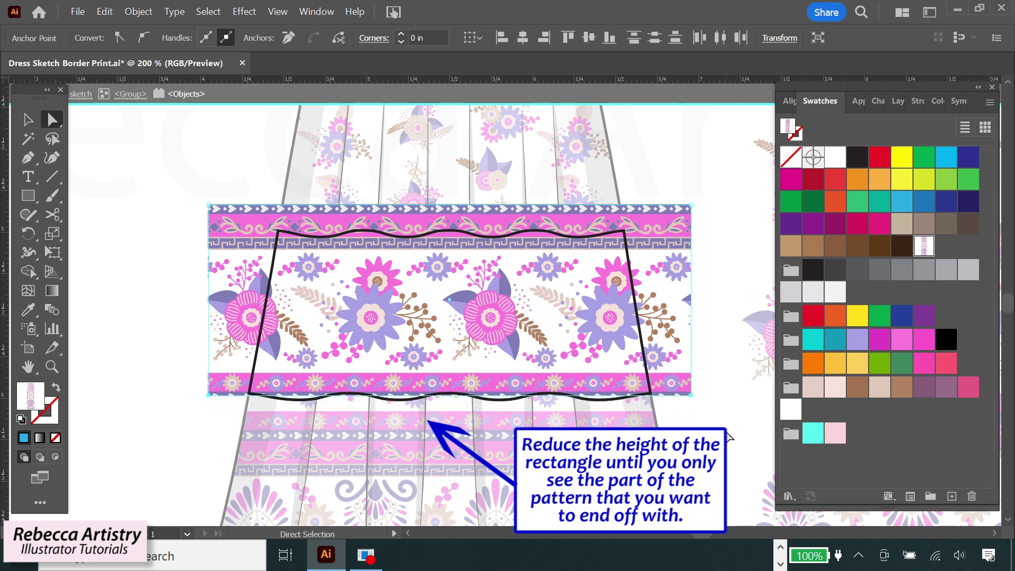
pyautogui.press('Up')
pyautogui.press('Up')
pyautogui.press('Up')
pyautogui.press('Up')
pyautogui.press('Up')
pyautogui.press('Up')
pyautogui.press('Up')
pyautogui.press('Up')
pyautogui.press('Up')
pyautogui.press('Up')
pyautogui.press('Up')
pyautogui.press('Up')
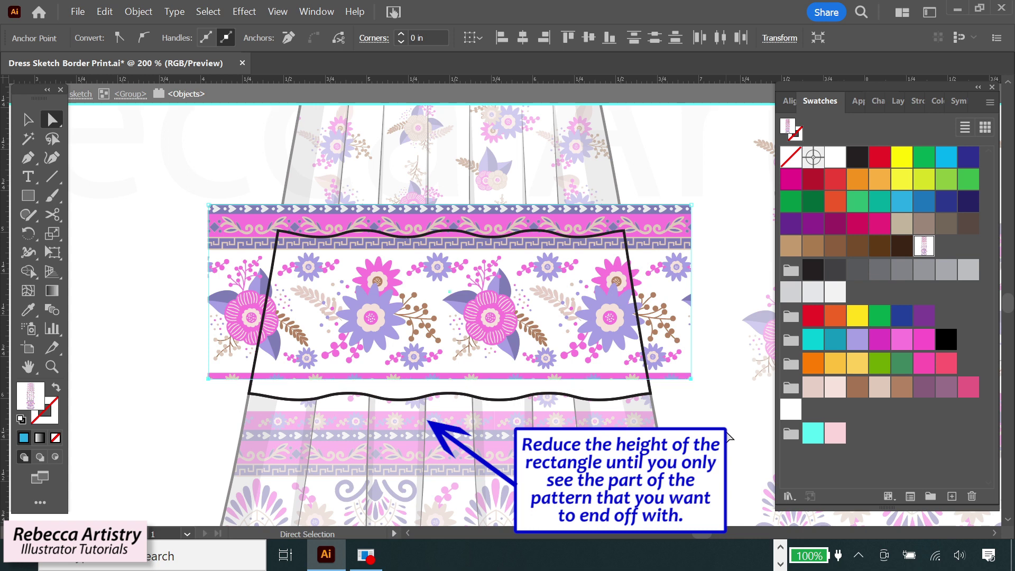
pyautogui.press('Up')
pyautogui.press('Up')
pyautogui.press('Up')
pyautogui.press('Up')
pyautogui.press('Up')
pyautogui.press('Up')
pyautogui.press('Up')
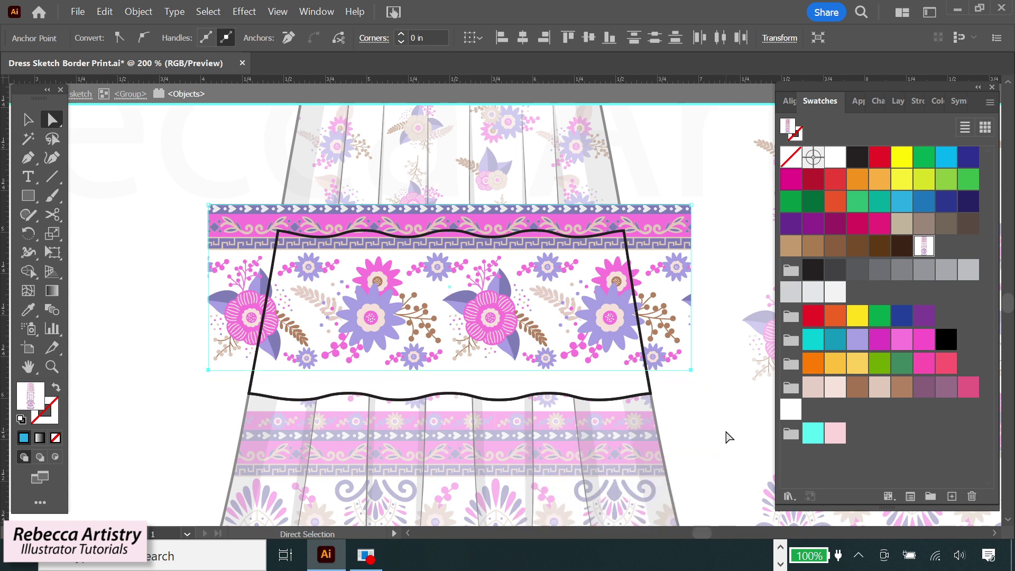
pyautogui.click(722, 437)
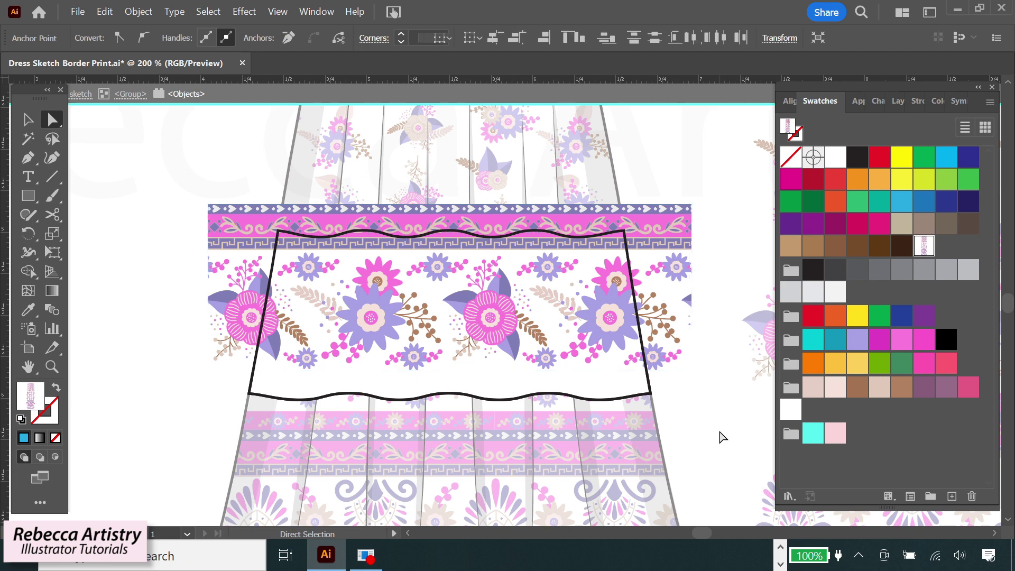
# Step: Rasterize the print-filled rectangle in RGB at High (300 ppi) with a transparent background and Art Optimized (Supersampling) anti-aliasing
pyautogui.click(689, 347)
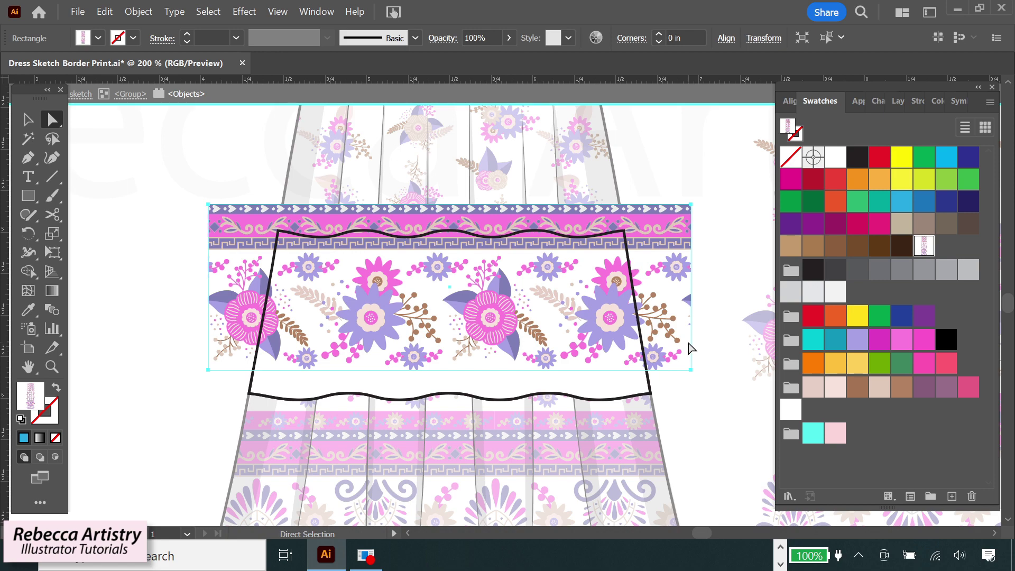
pyautogui.hotkey('ctrl', '-')
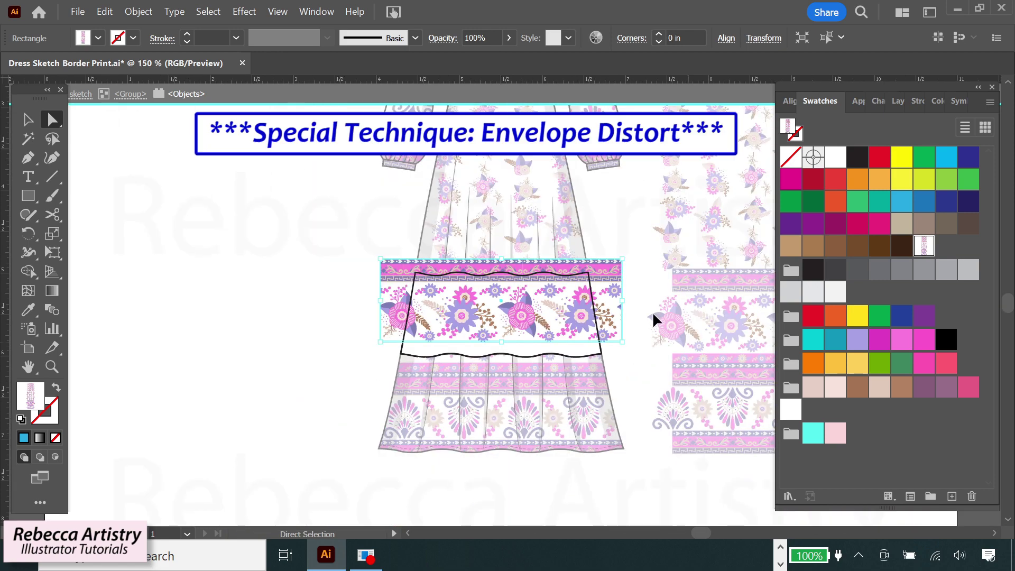
pyautogui.hotkey('ctrl', '-')
pyautogui.click(992, 535)
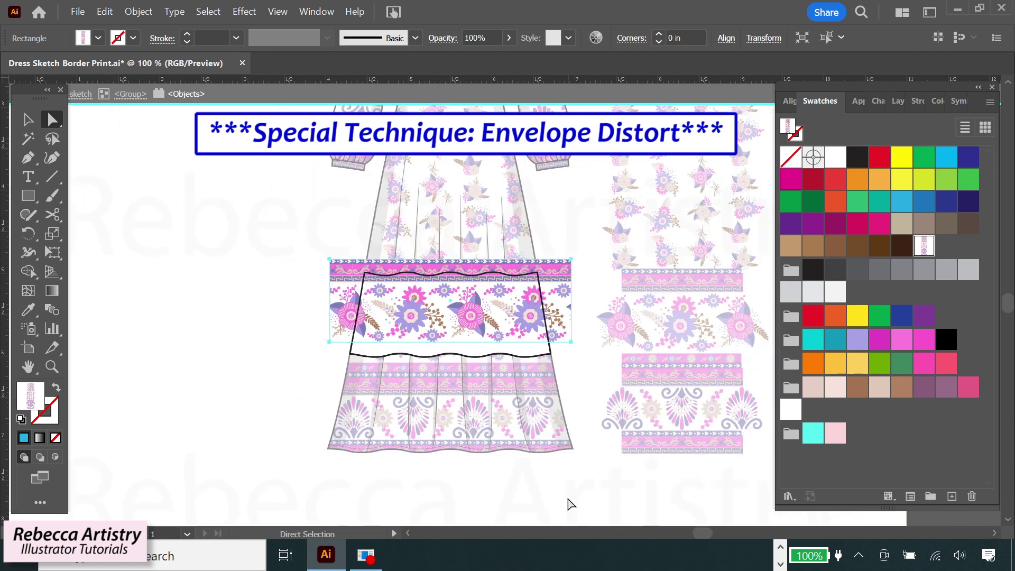
pyautogui.click(994, 530)
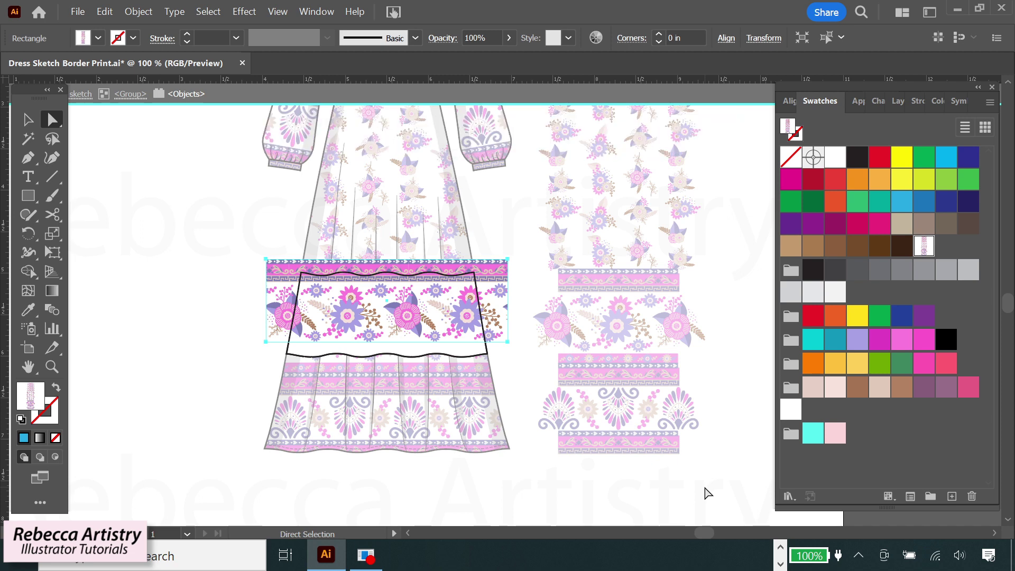
pyautogui.click(137, 12)
pyautogui.click(193, 245)
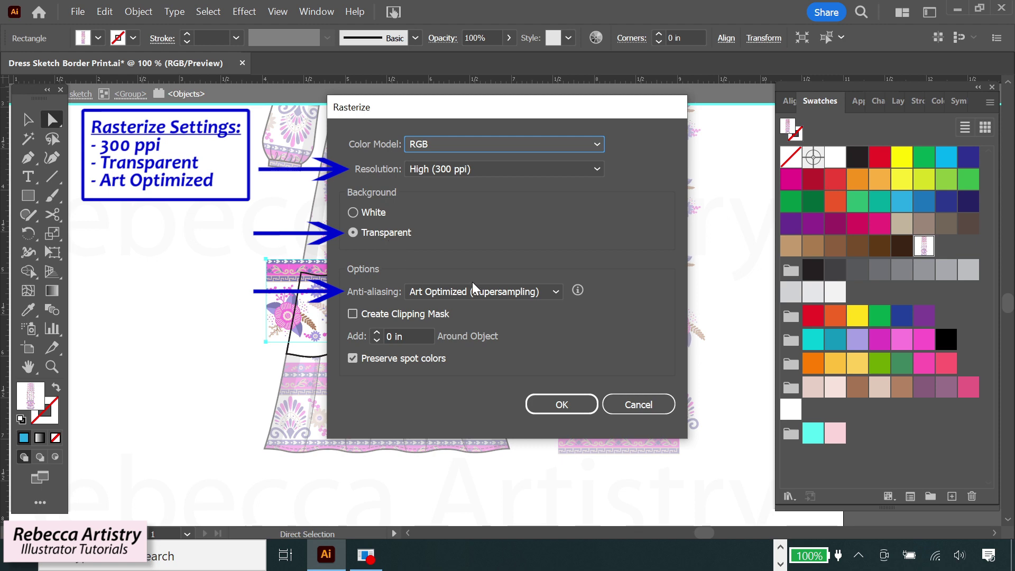
pyautogui.click(564, 405)
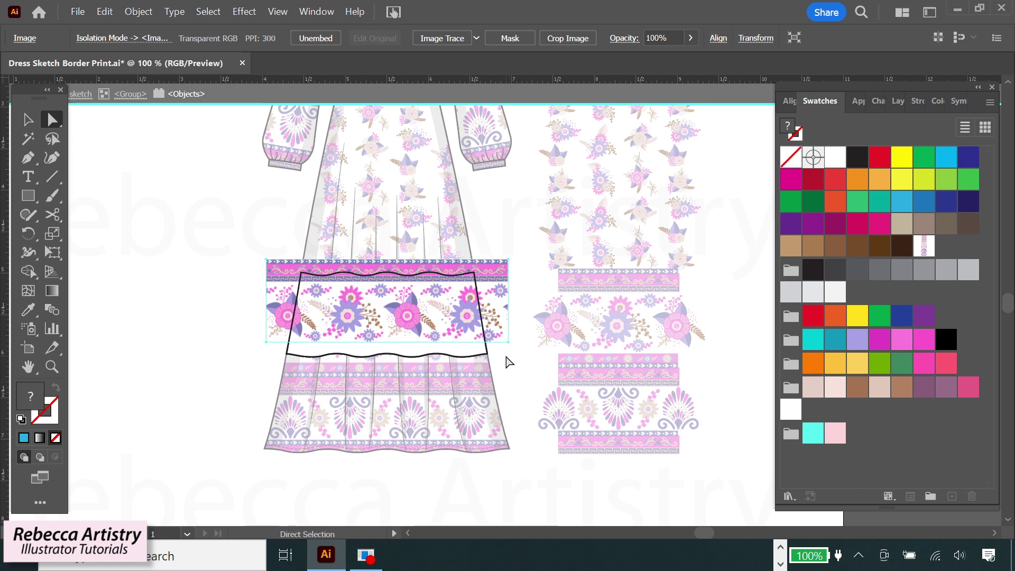
# Step: Unlock the upper tier path and envelope-distort the rasterized print into its shape using Make with Top Object
pyautogui.click(898, 101)
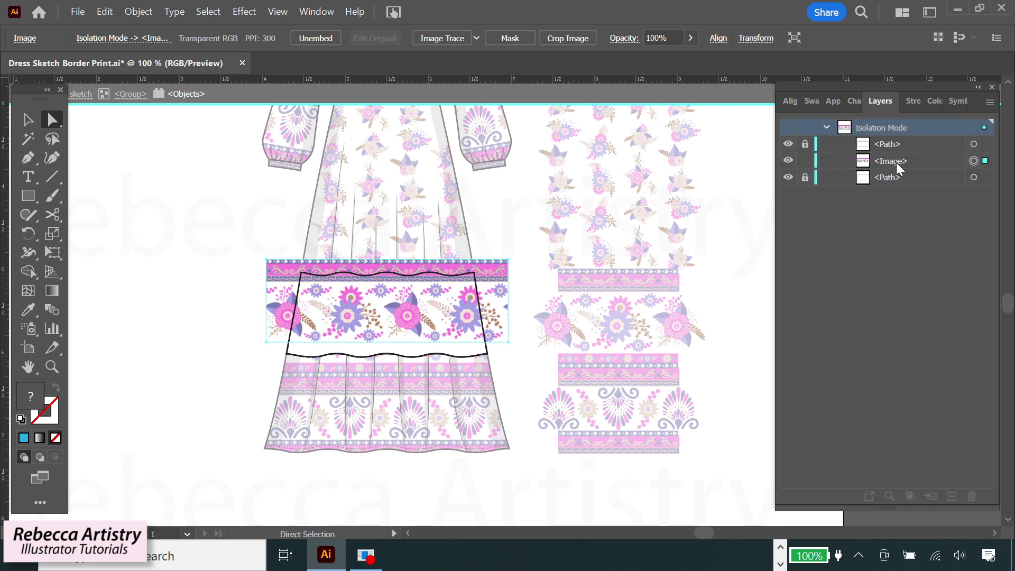
pyautogui.click(812, 101)
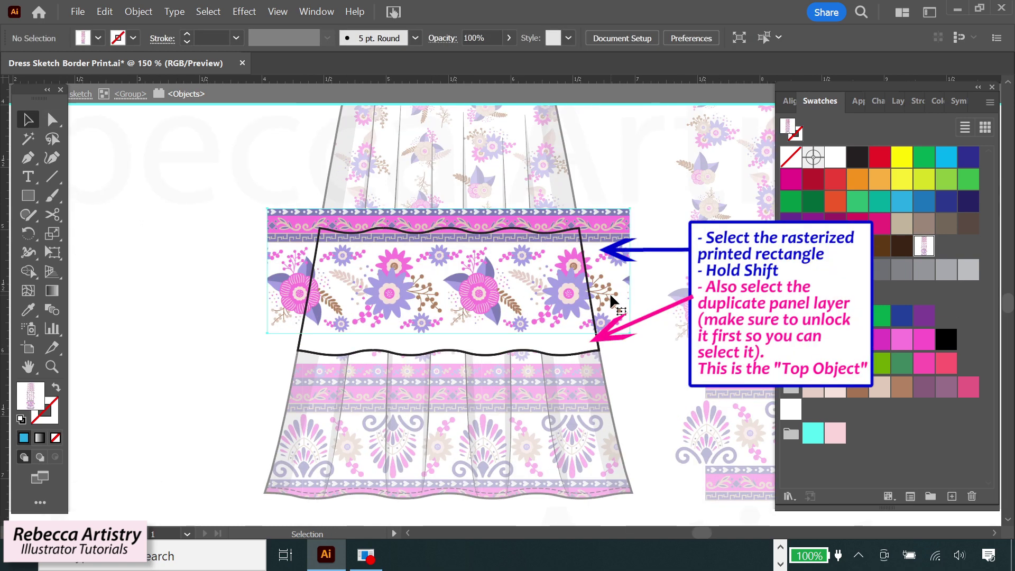
pyautogui.click(608, 298)
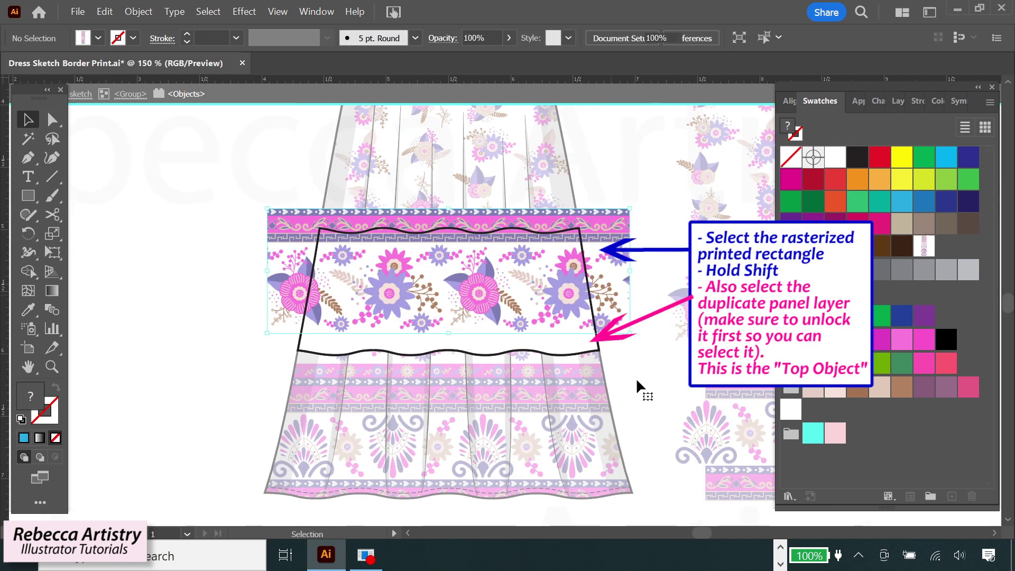
pyautogui.click(898, 101)
pyautogui.click(805, 144)
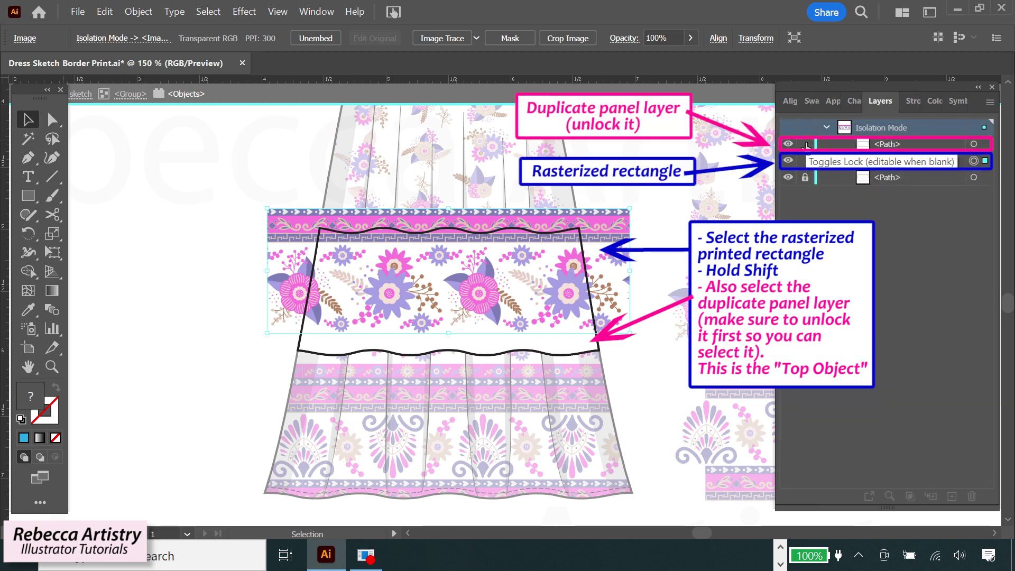
pyautogui.keyDown('shift'); pyautogui.click(597, 345); pyautogui.keyUp('shift')
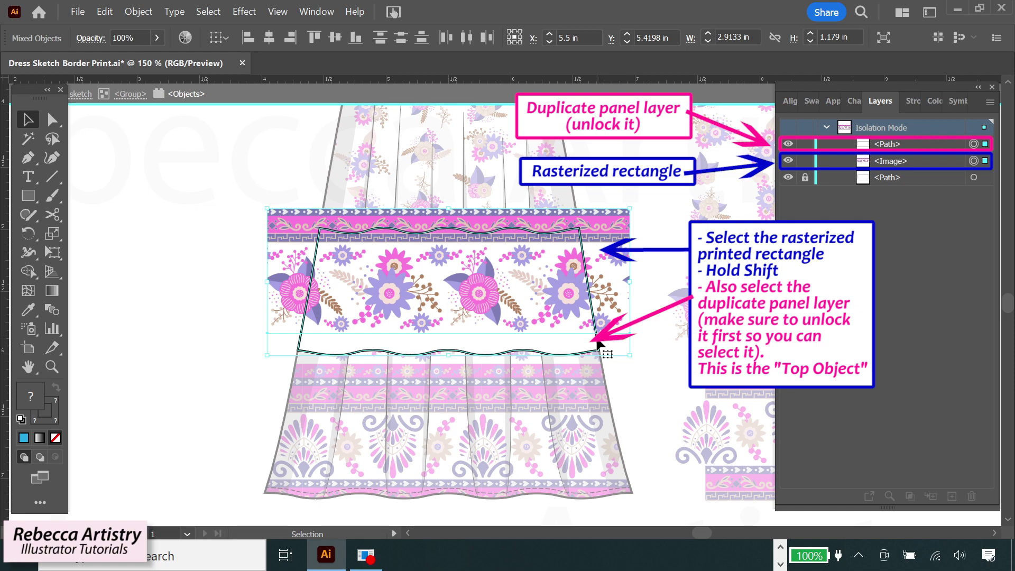
pyautogui.click(138, 11)
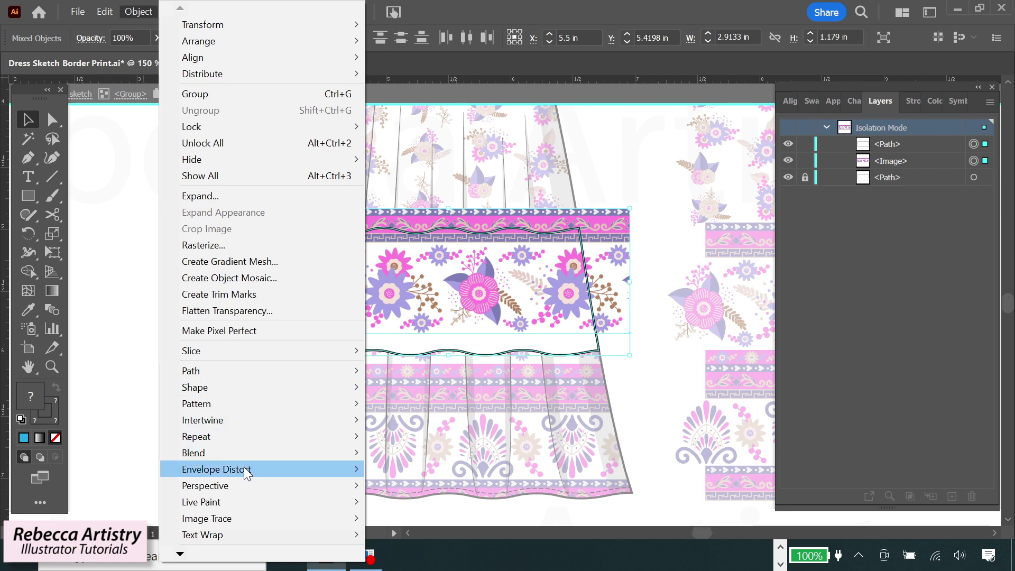
pyautogui.moveTo(247, 470)
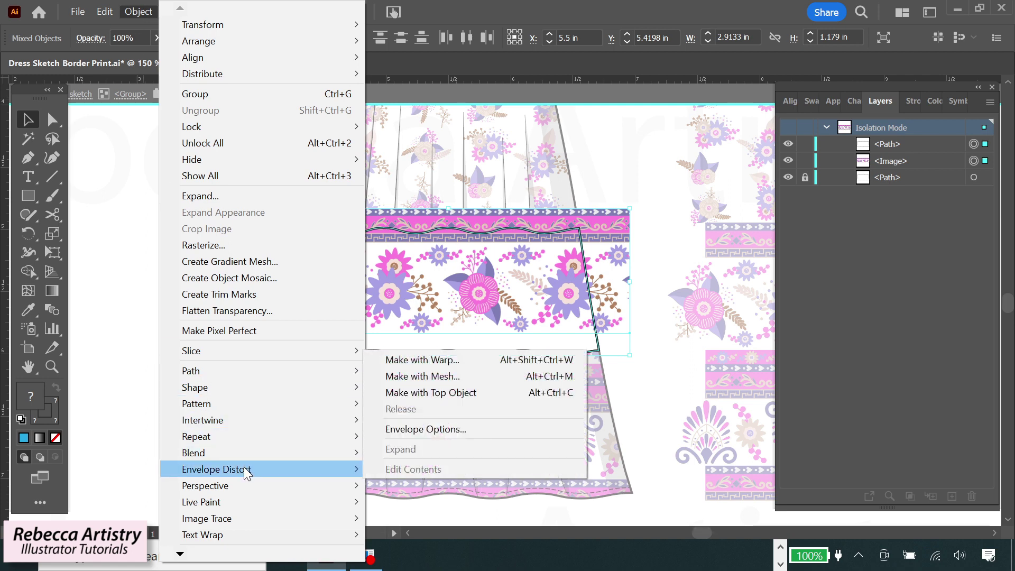
pyautogui.click(429, 398)
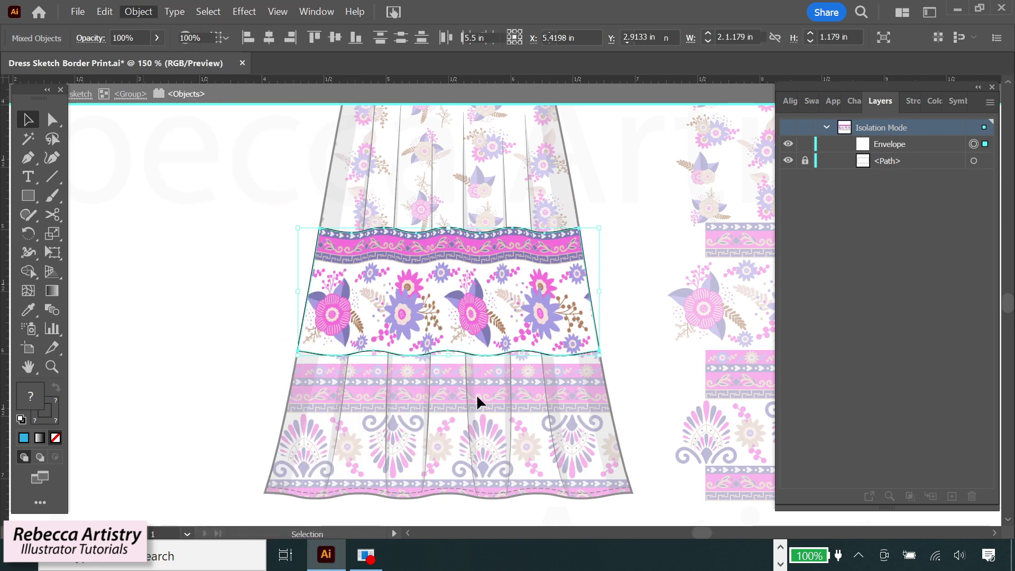
pyautogui.click(642, 396)
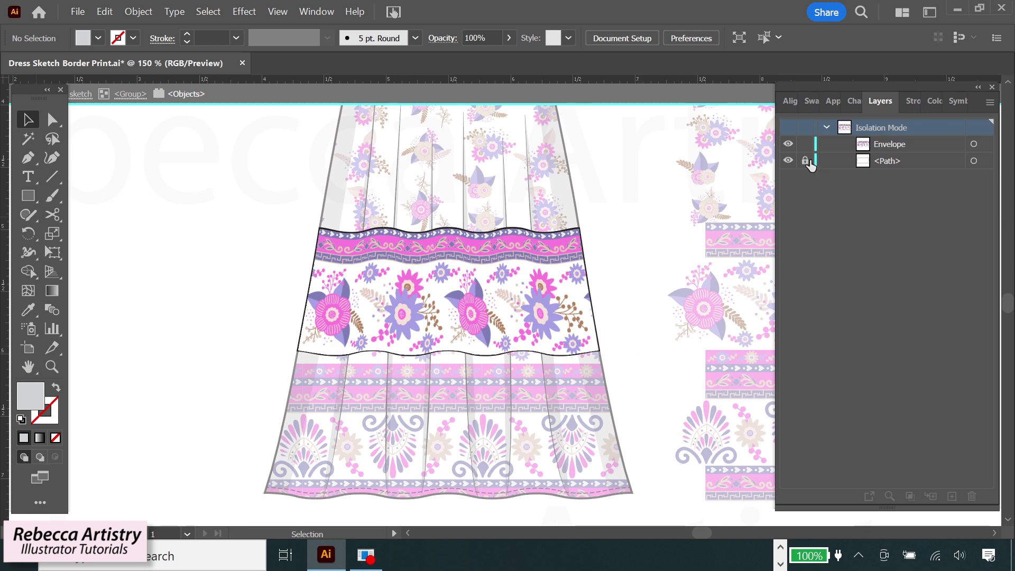
# Step: Unlock the original tier path, lock the envelope, and remove the white fill from the original path
pyautogui.click(805, 160)
pyautogui.click(805, 144)
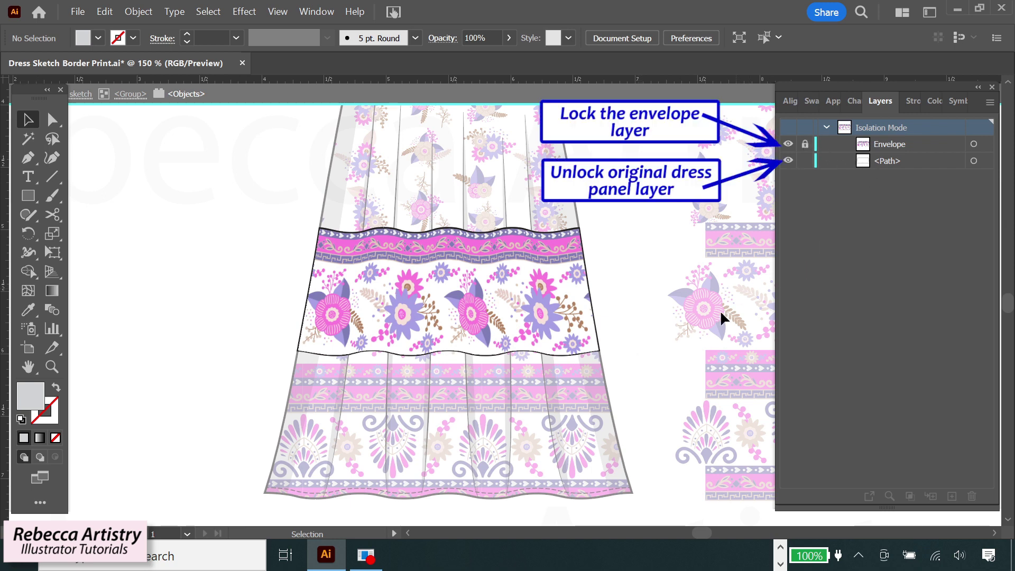
pyautogui.click(592, 316)
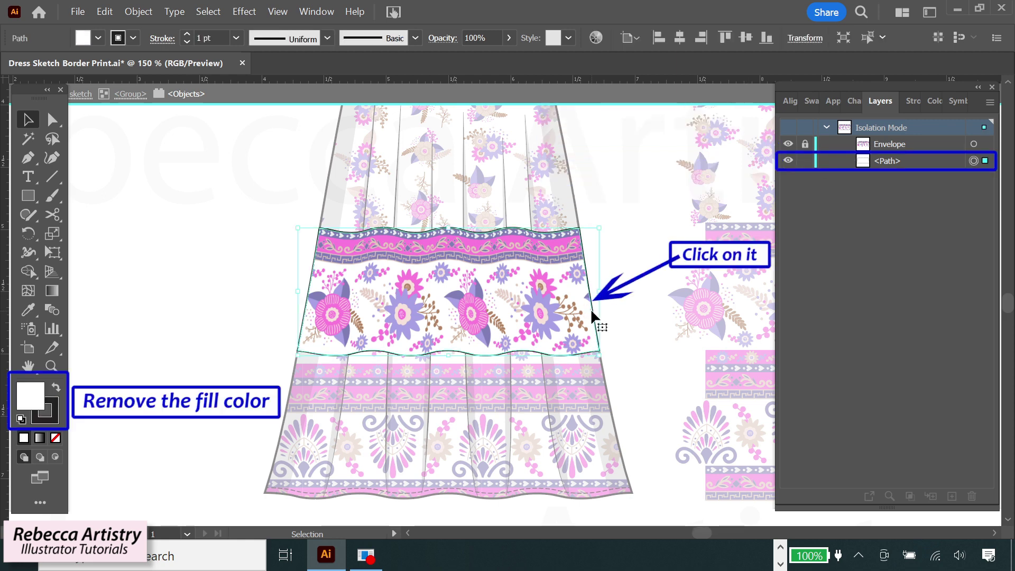
pyautogui.click(56, 437)
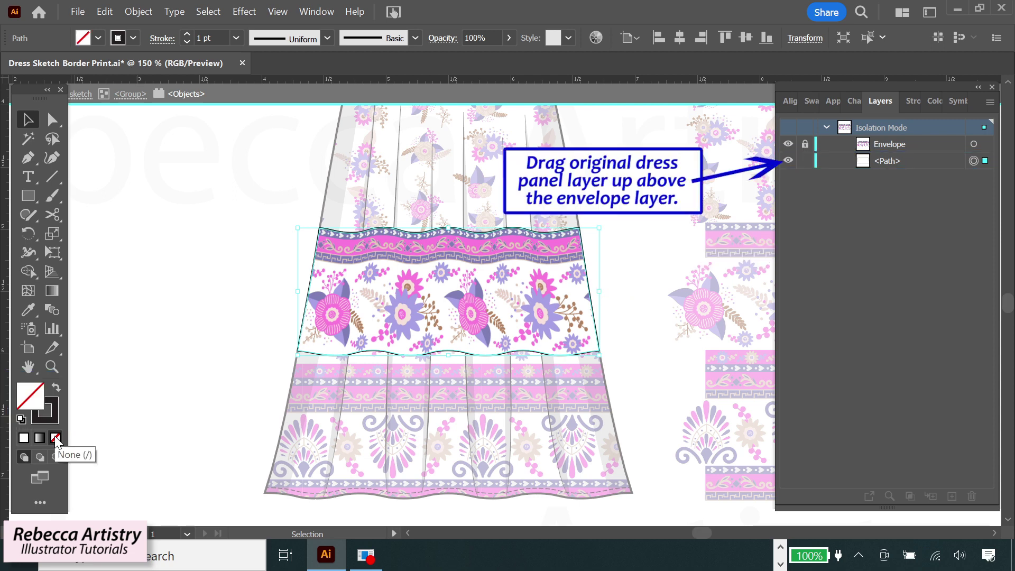
# Step: Move the original upper tier path above the envelope in the stacking order and exit isolation mode
pyautogui.moveTo(905, 166); pyautogui.dragTo(903, 141)
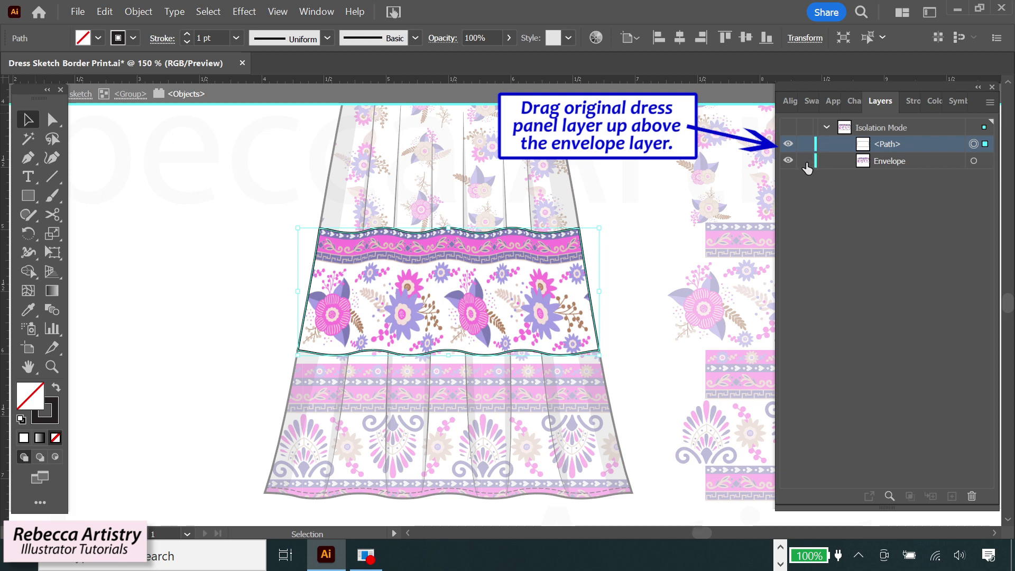
pyautogui.doubleClick(629, 318)
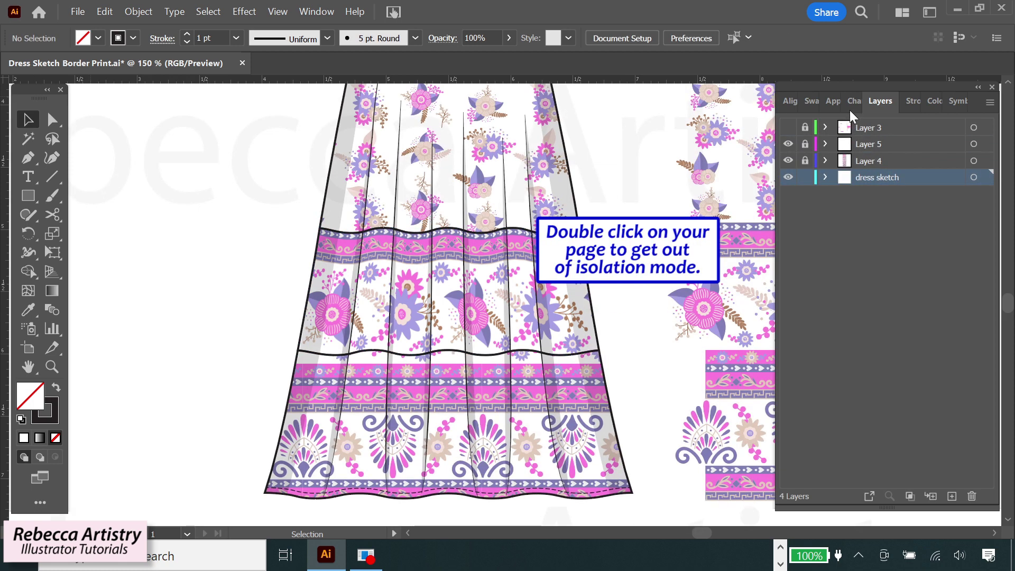
# Step: Replace the border print on the dress's bottom tier with a solid white fill and a black stroke
pyautogui.click(814, 106)
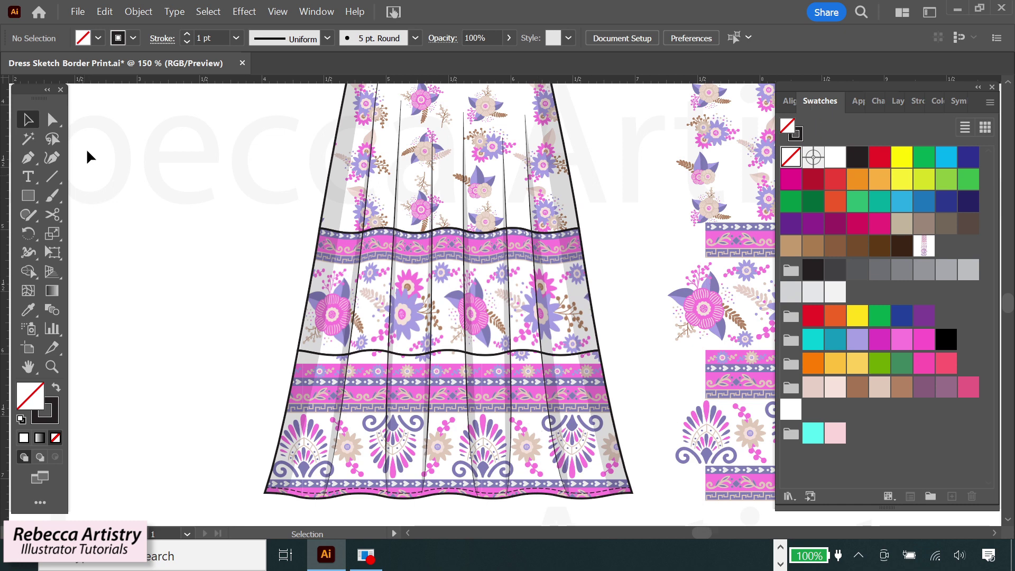
pyautogui.click(52, 119)
pyautogui.click(523, 444)
pyautogui.press('d')
pyautogui.hotkey('ctrl', 'shift', 'a')
pyautogui.click(28, 120)
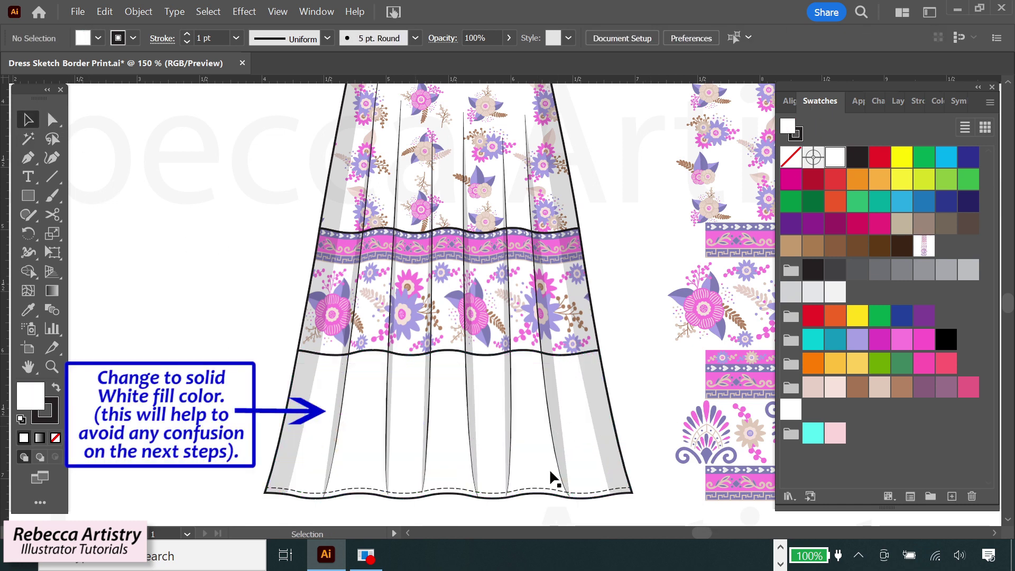
# Step: Isolate the bottom tier path on its own and duplicate it
pyautogui.click(529, 439)
pyautogui.doubleClick(529, 439)
pyautogui.doubleClick(529, 439)
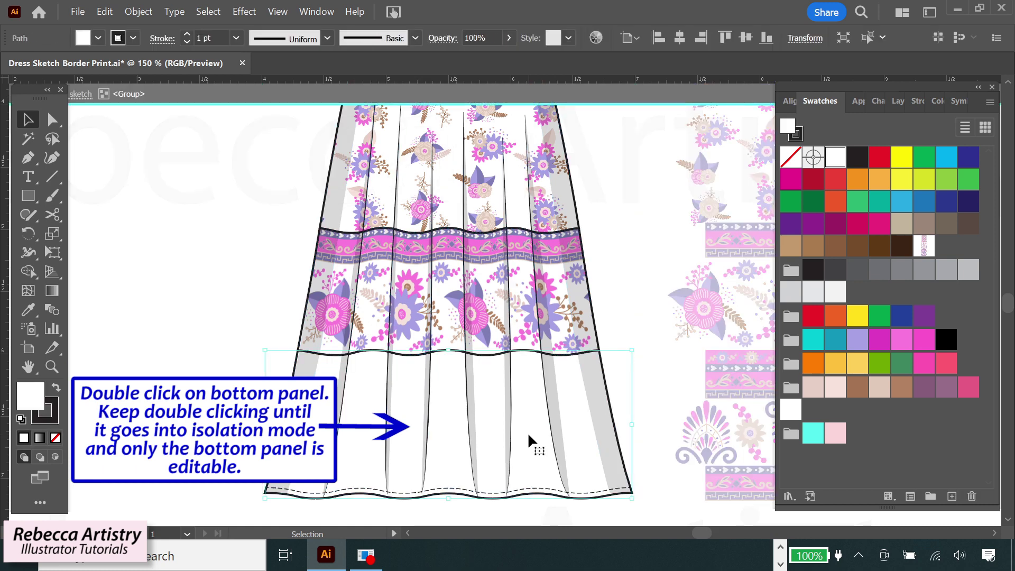
pyautogui.hotkey('ctrl', '1')
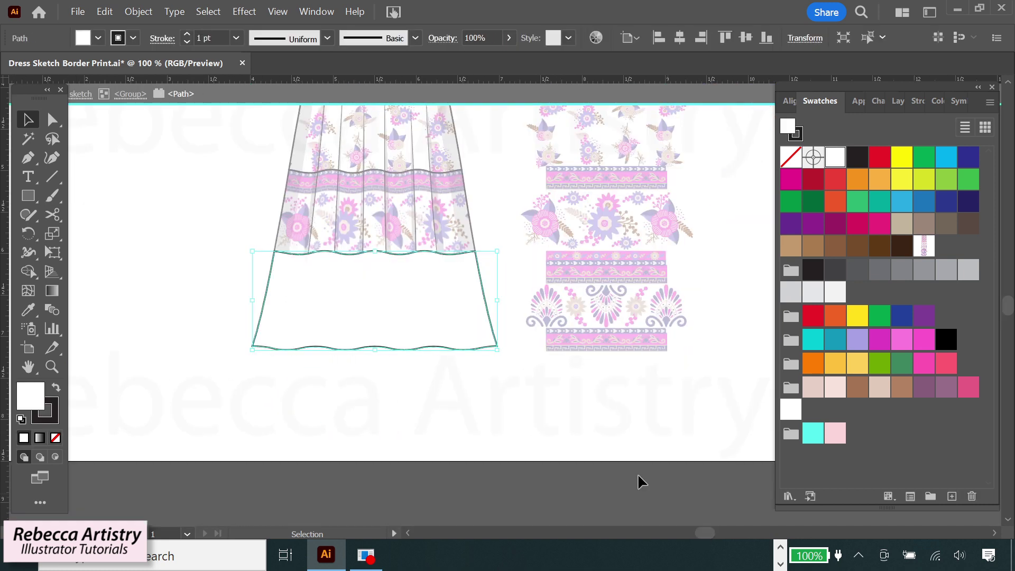
pyautogui.click(898, 101)
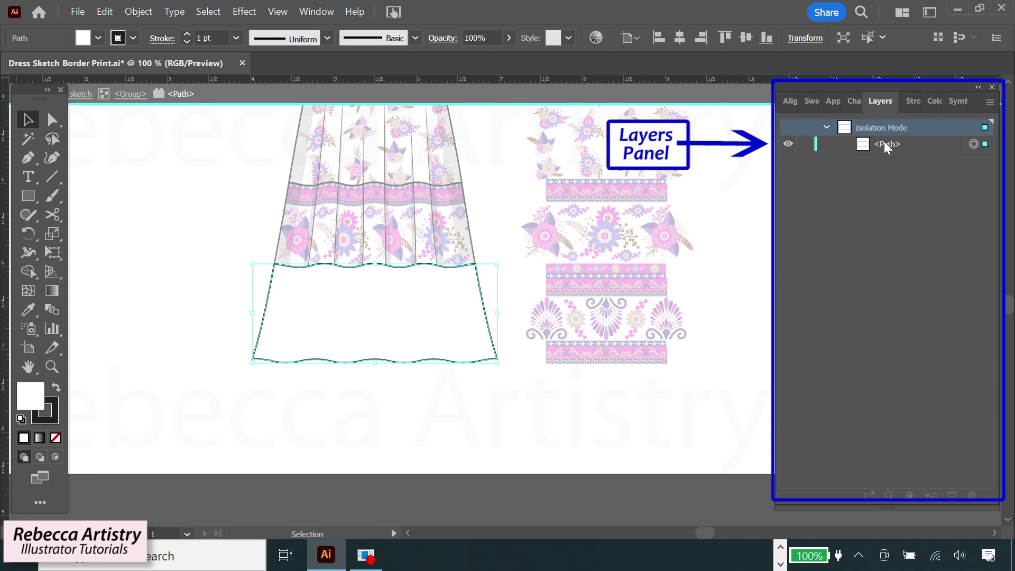
pyautogui.click(902, 147)
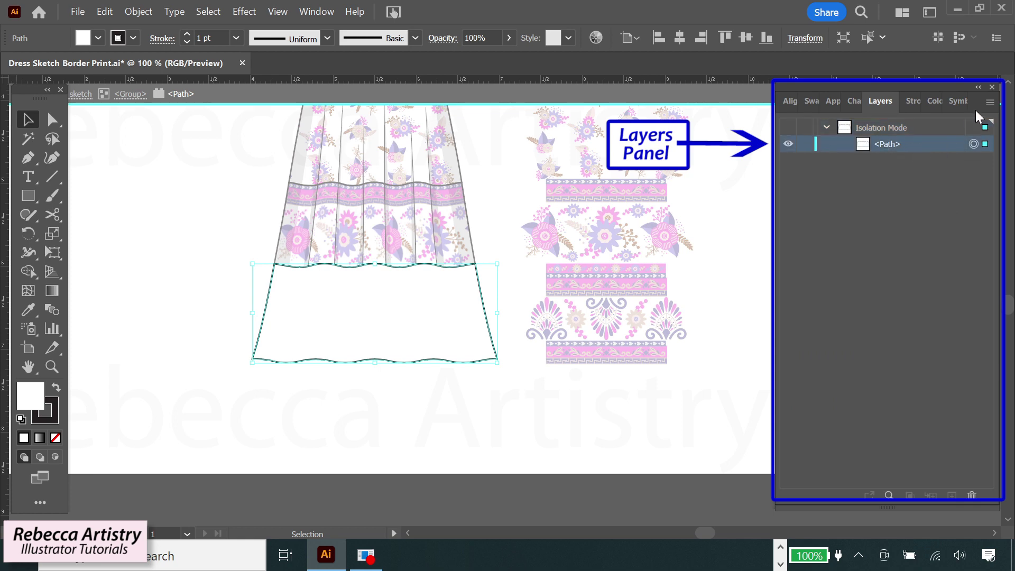
pyautogui.click(990, 102)
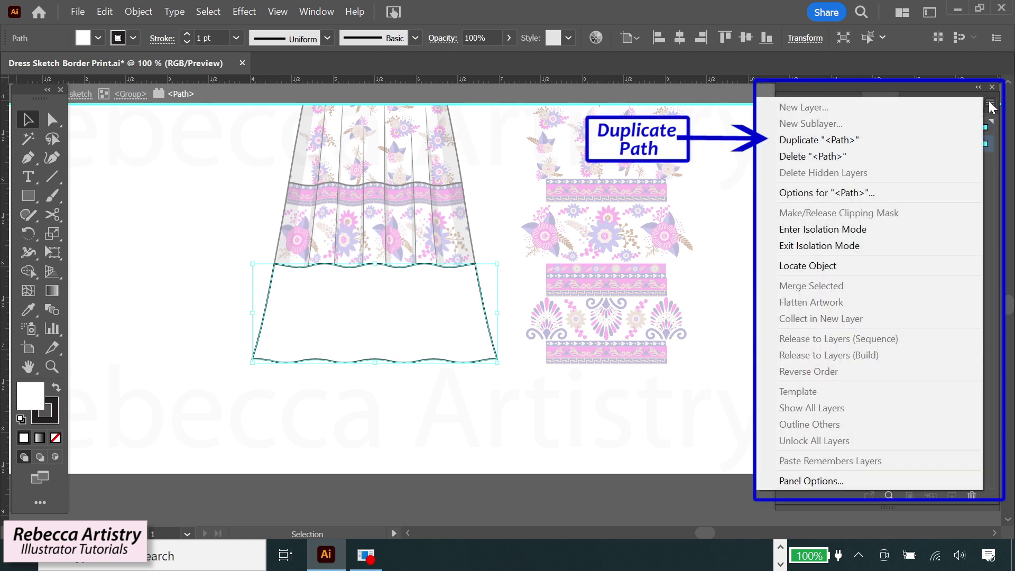
pyautogui.click(862, 141)
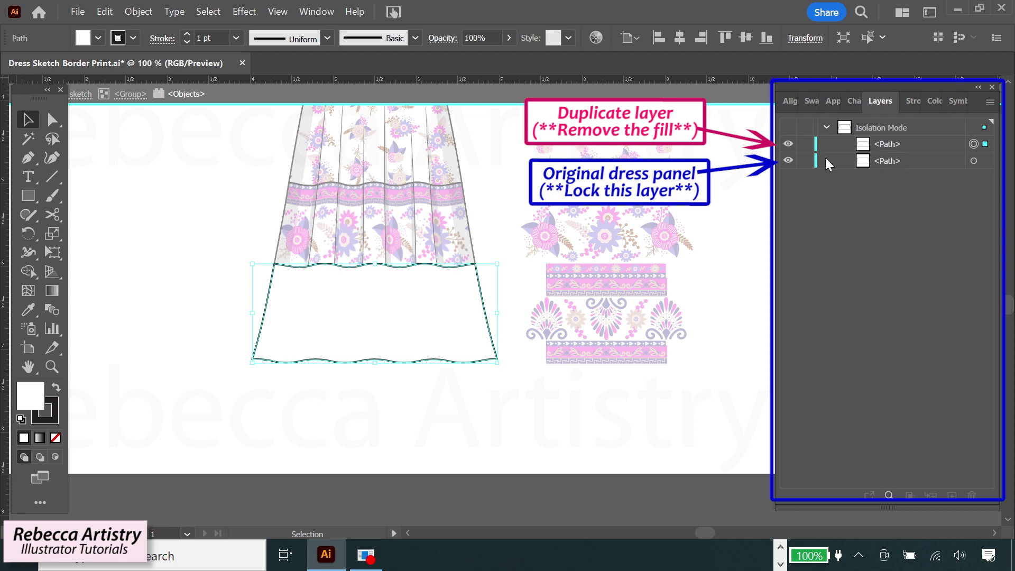
# Step: Remove the fill from the duplicate bottom tier path and lock both the original and the duplicate
pyautogui.click(805, 160)
pyautogui.click(55, 438)
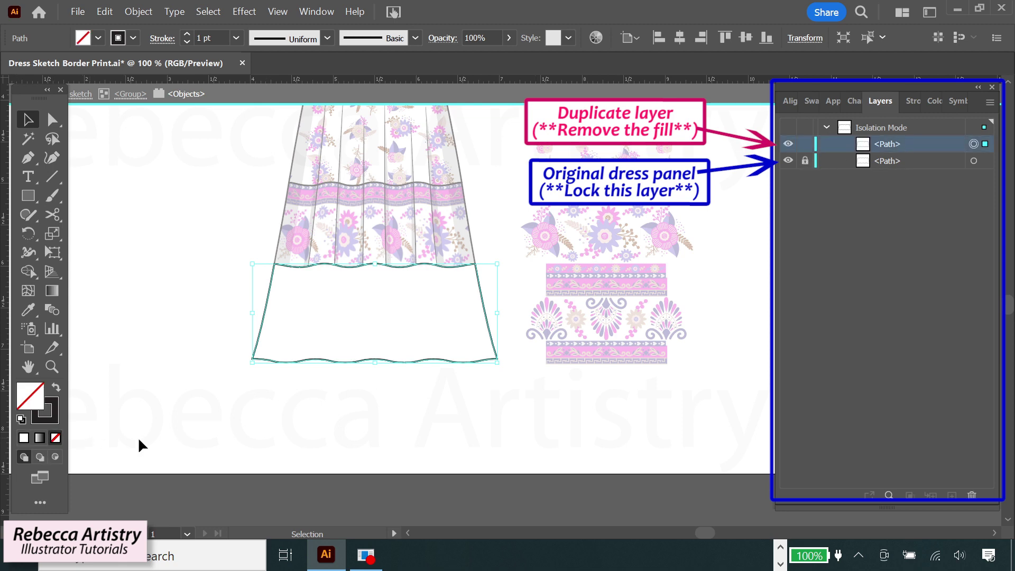
pyautogui.click(805, 144)
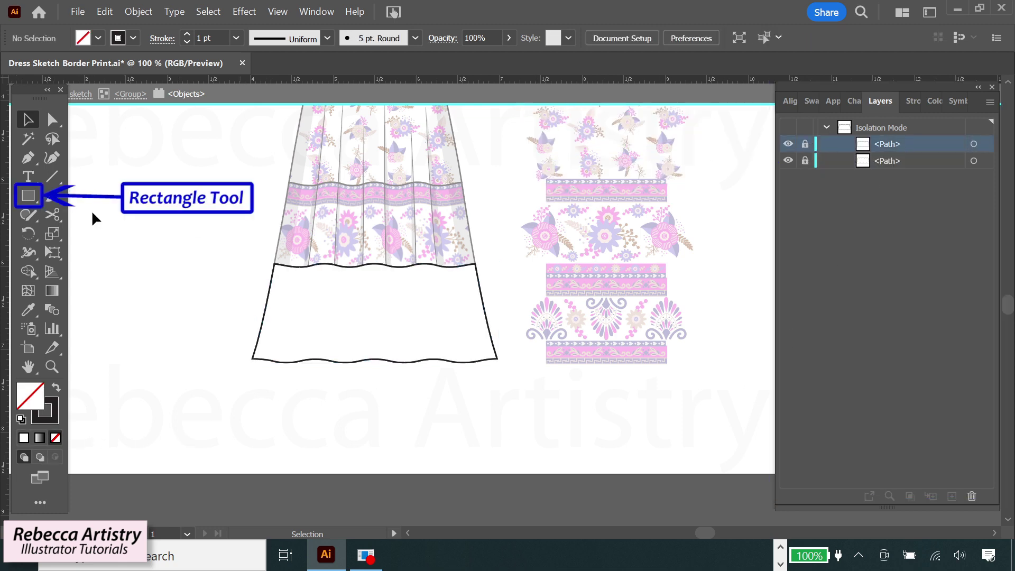
# Step: Draw a light blue, strokeless rectangle about 3.4 in wide covering the bottom tier, and stack it between the two locked paths
pyautogui.click(28, 196)
pyautogui.click(56, 387)
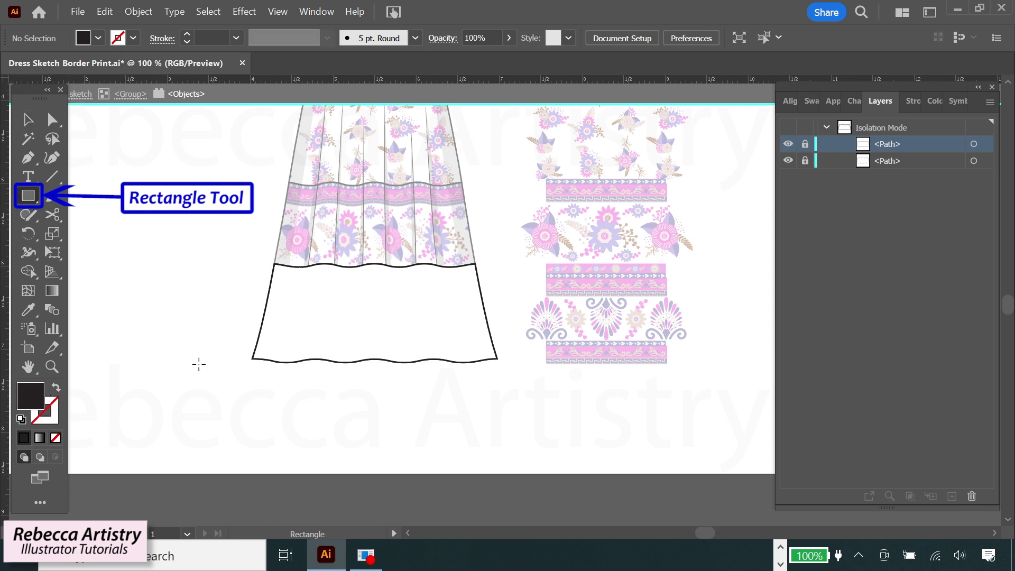
pyautogui.click(812, 101)
pyautogui.click(857, 157)
pyautogui.click(880, 101)
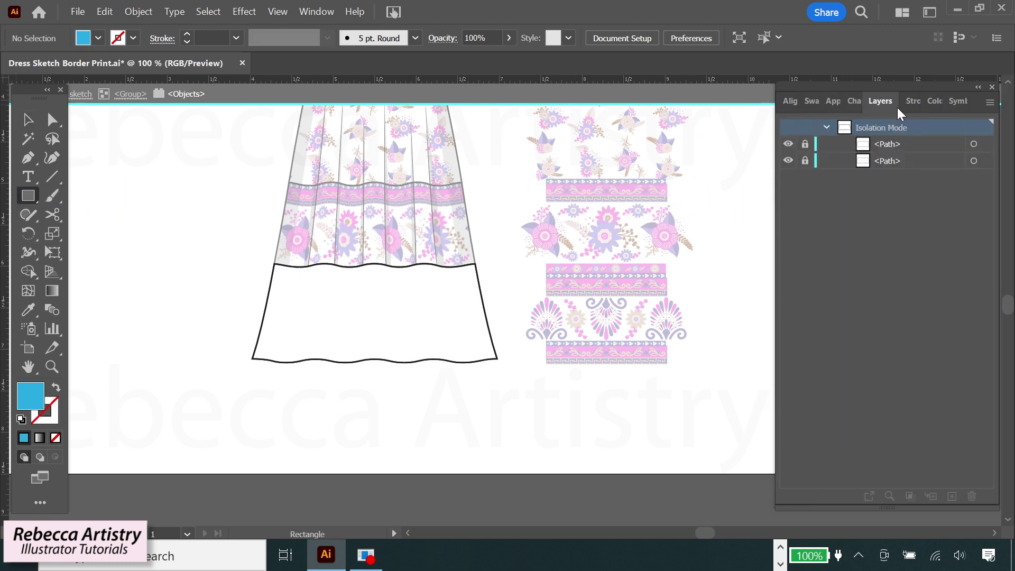
pyautogui.click(895, 148)
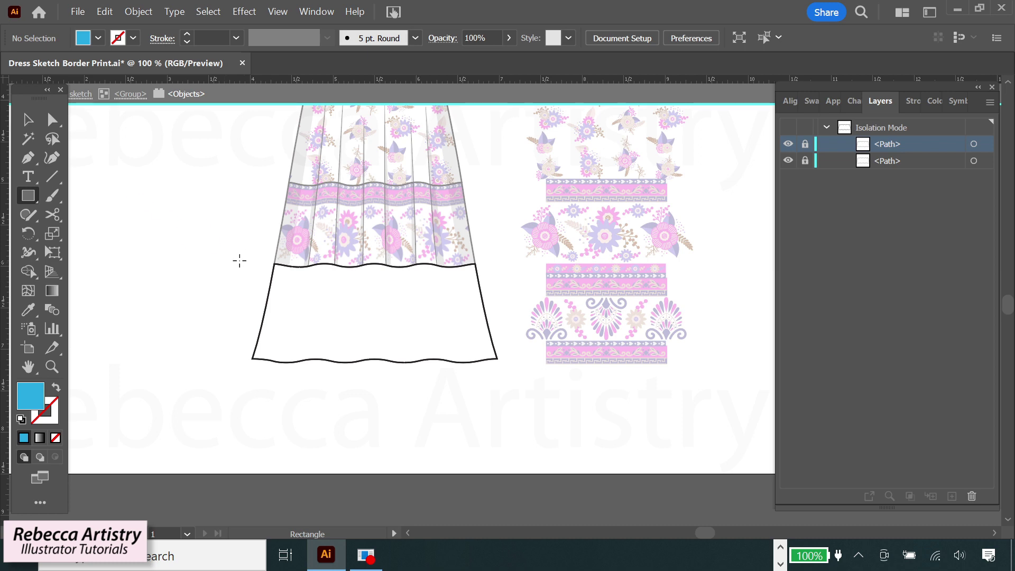
pyautogui.moveTo(228, 254)
pyautogui.mouseDown()
pyautogui.moveTo(328, 346)
pyautogui.moveTo(512, 374)
pyautogui.mouseUp()
pyautogui.moveTo(910, 151); pyautogui.dragTo(928, 170)
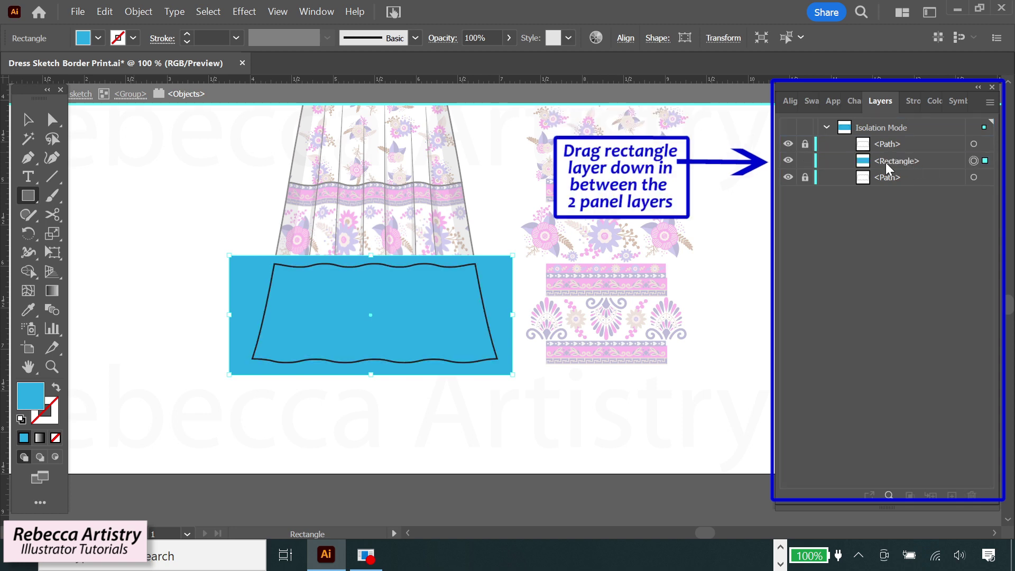
# Step: Fill the rectangle with the border print swatch and shift the pattern so the striped band starts exactly at its upper edge
pyautogui.click(811, 100)
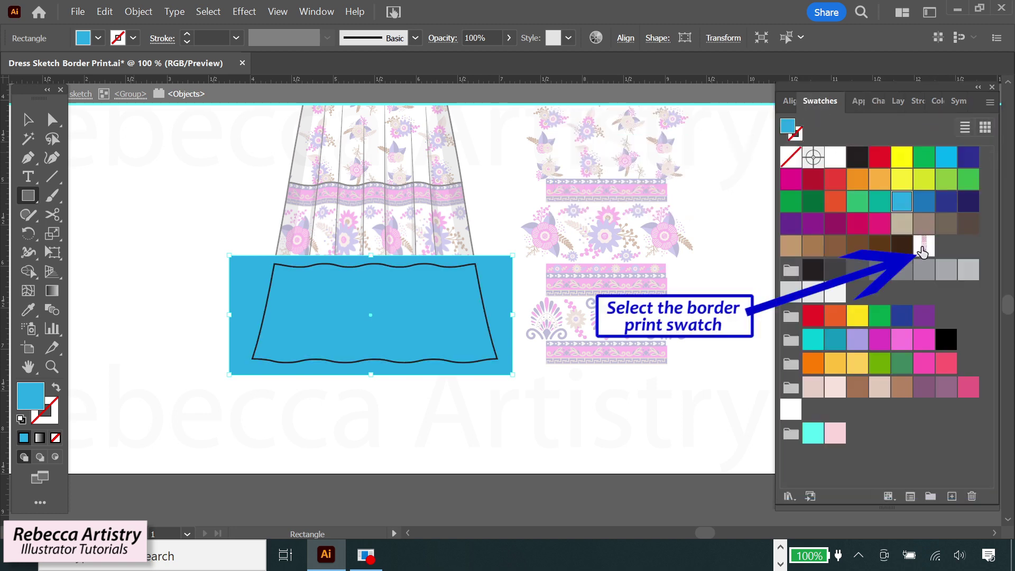
pyautogui.click(918, 248)
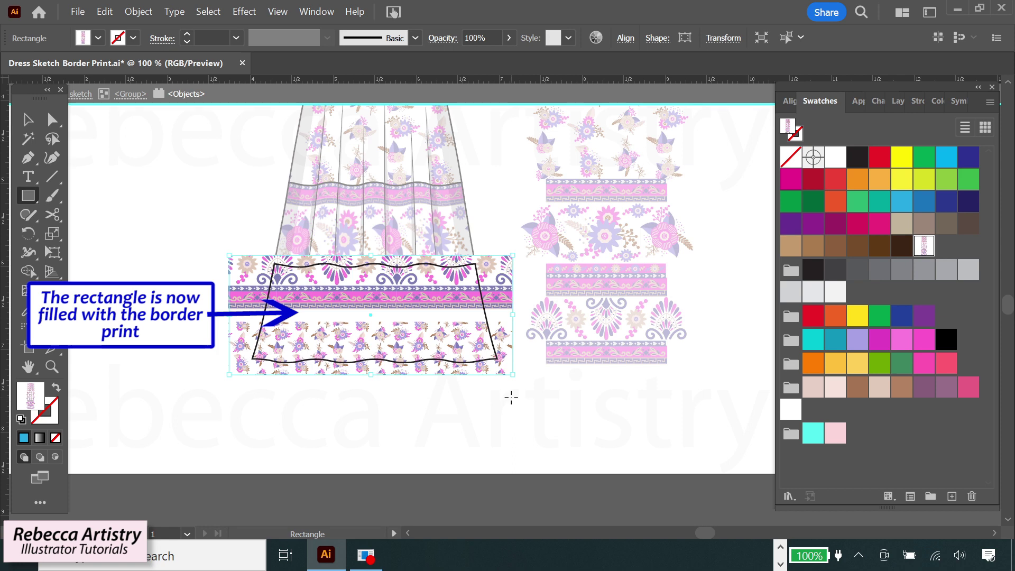
pyautogui.press('a')
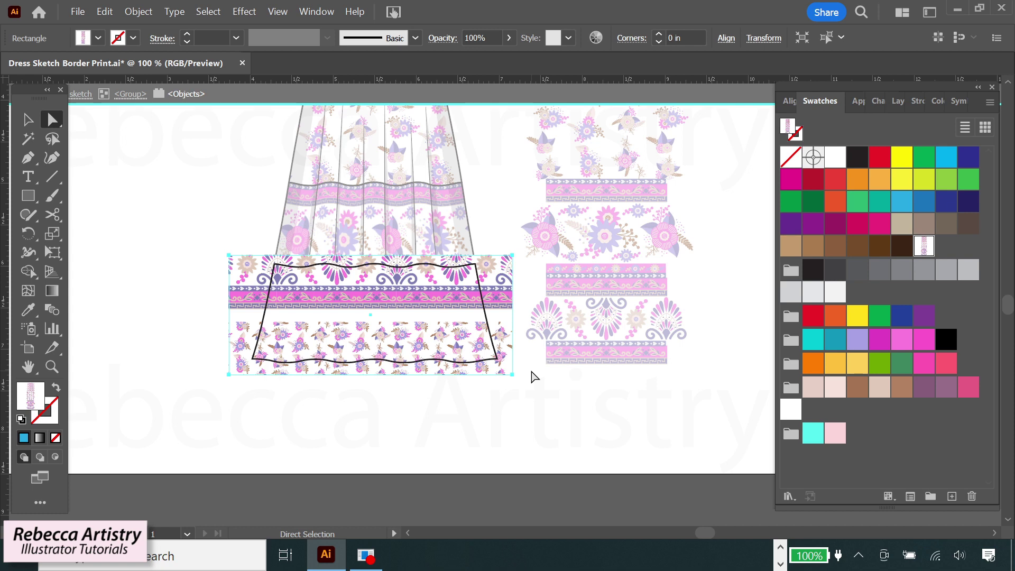
pyautogui.moveTo(417, 325)
pyautogui.mouseDown()
pyautogui.moveTo(420, 350)
pyautogui.moveTo(426, 313)
pyautogui.mouseUp()
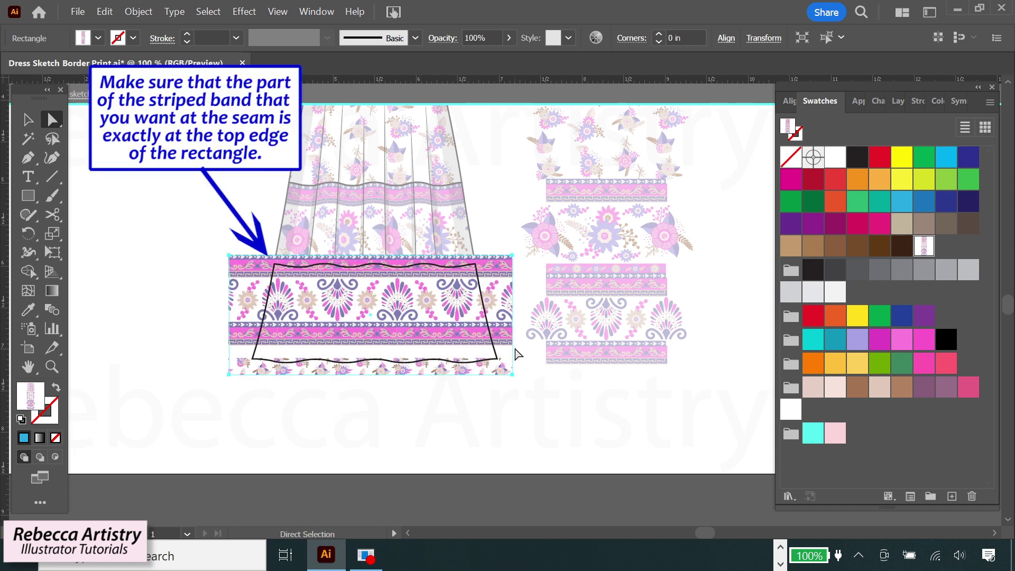
# Step: Raise the rectangle's lower edge until the print ends exactly at the bottom of the second striped band
pyautogui.click(52, 366)
pyautogui.click(495, 289)
pyautogui.click(462, 272)
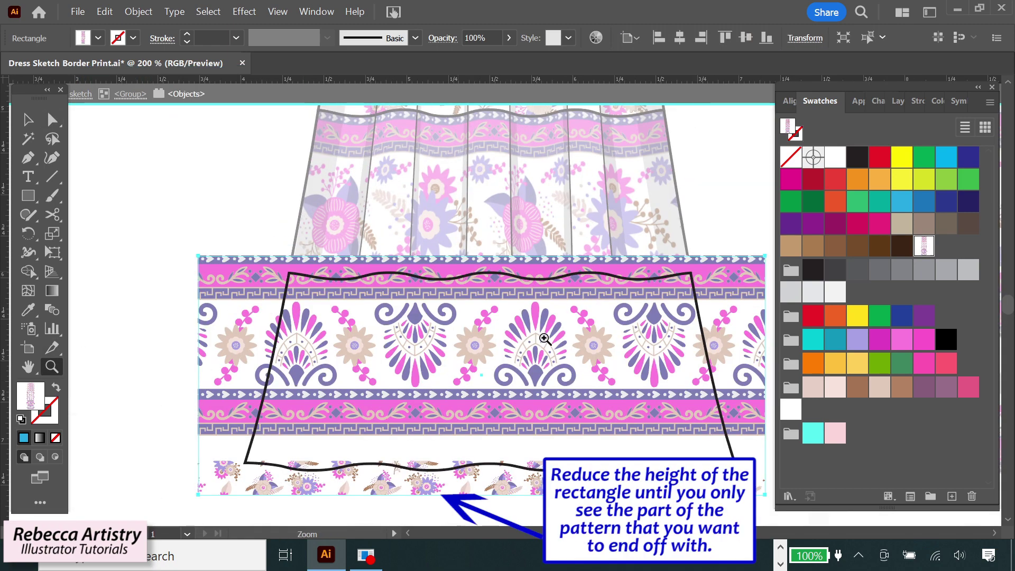
pyautogui.click(994, 533)
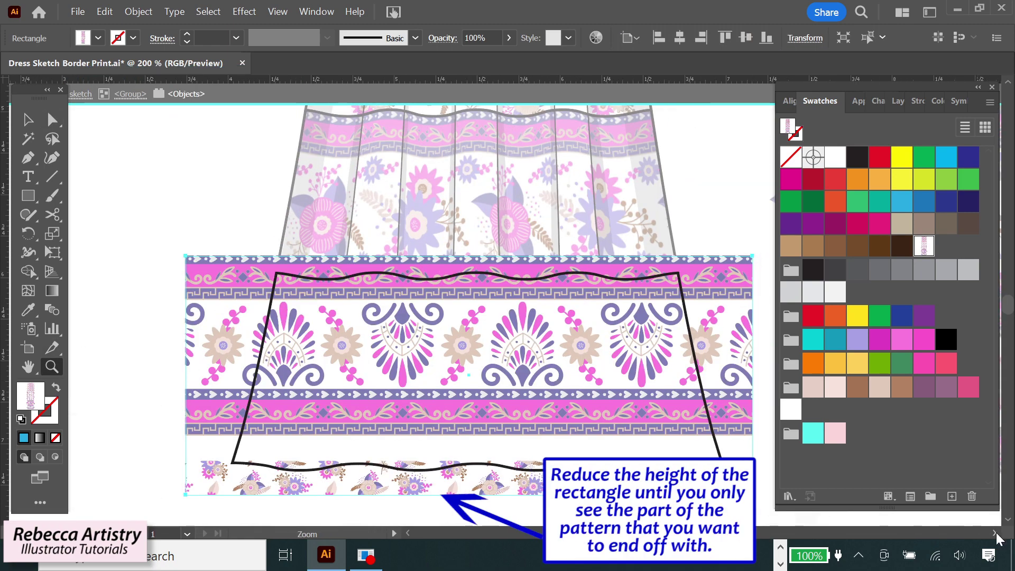
pyautogui.click(994, 533)
pyautogui.click(53, 120)
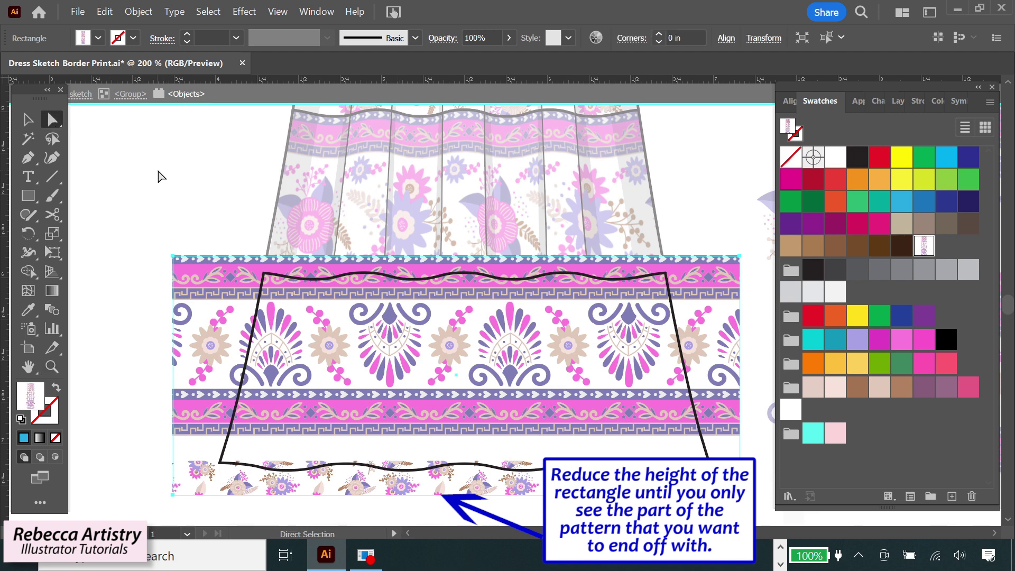
pyautogui.scroll(-1, 623, 353)
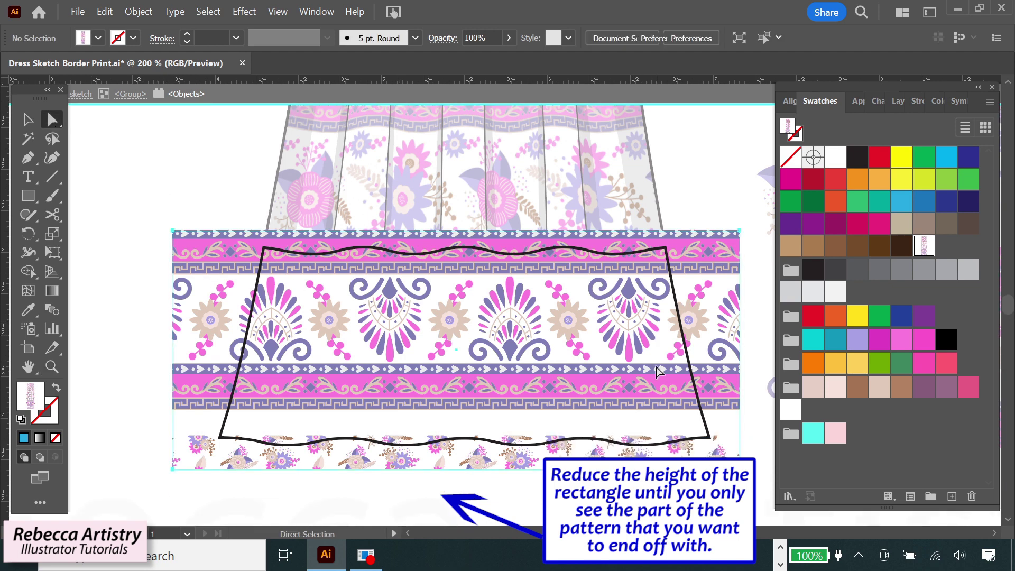
pyautogui.click(650, 451)
pyautogui.moveTo(150, 492); pyautogui.dragTo(755, 464)
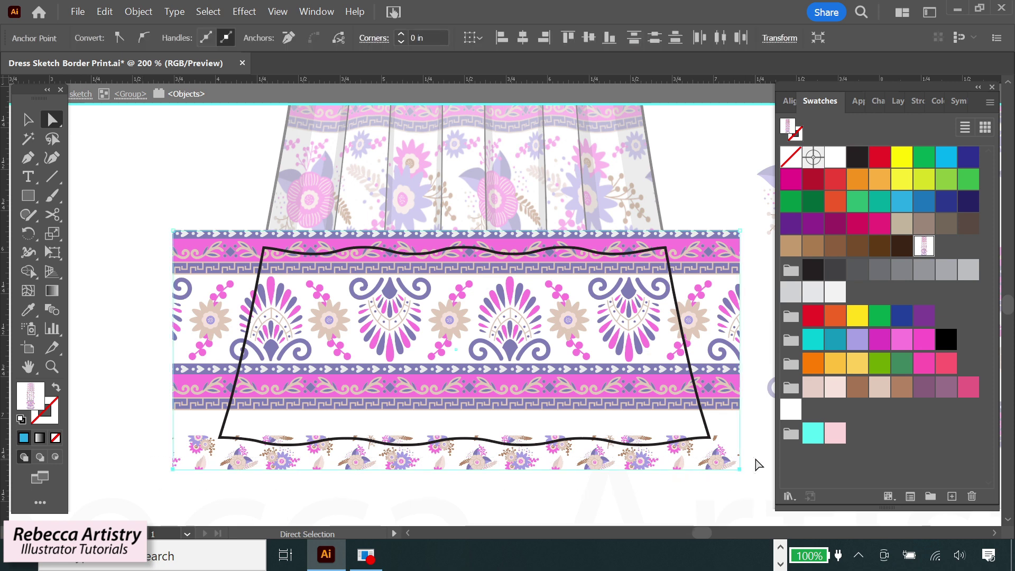
pyautogui.press('Up')
pyautogui.press('Up')
pyautogui.press('Up')
pyautogui.press('Up')
pyautogui.press('Up')
pyautogui.press('Up')
pyautogui.press('Up')
pyautogui.press('Up')
pyautogui.press('Up')
pyautogui.press('Up')
pyautogui.press('Up')
pyautogui.press('Up')
pyautogui.press('Up')
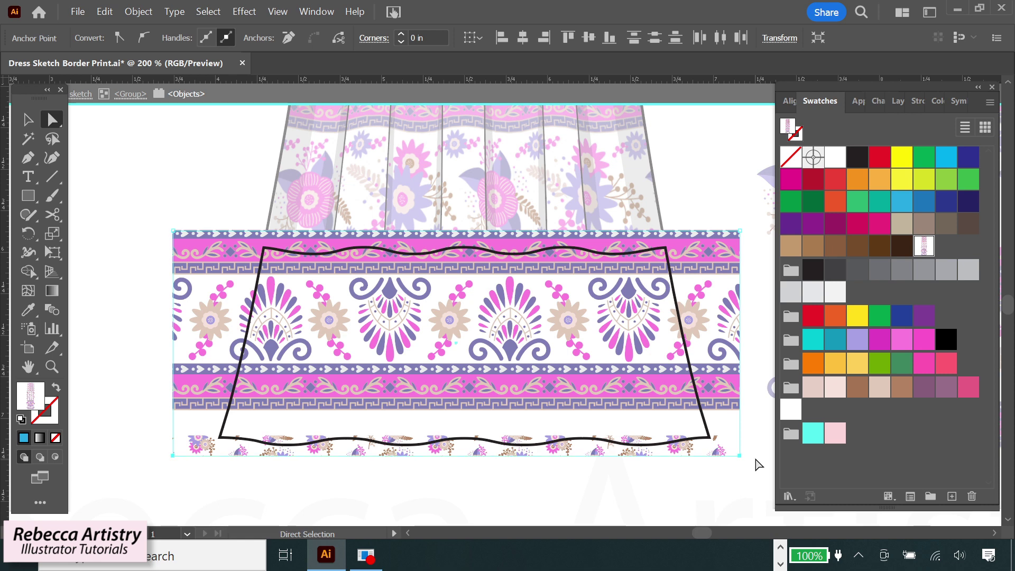
pyautogui.press('Up')
pyautogui.press('Up')
pyautogui.press('Up')
pyautogui.press('Up')
pyautogui.press('Up')
pyautogui.press('Up')
pyautogui.press('Up')
pyautogui.press('Up')
pyautogui.press('Up')
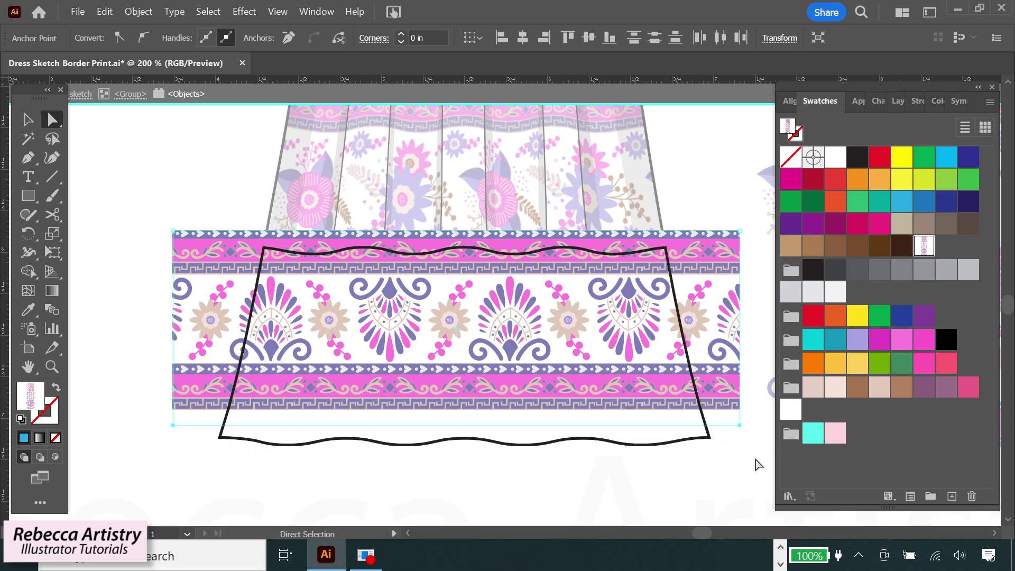
pyautogui.press('Up')
pyautogui.press('Up')
pyautogui.press('Up')
pyautogui.press('Up')
pyautogui.press('Up')
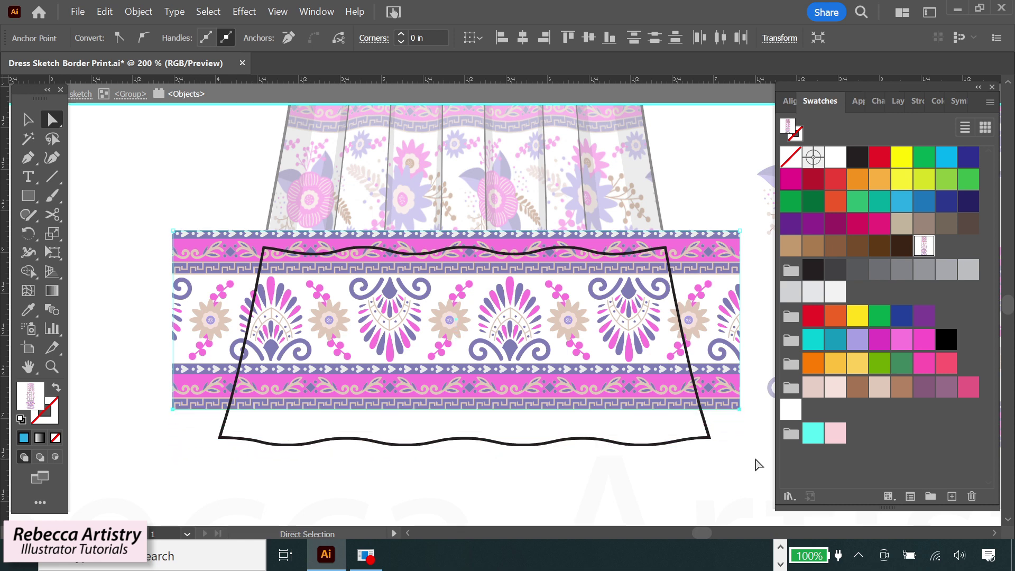
pyautogui.press('Down')
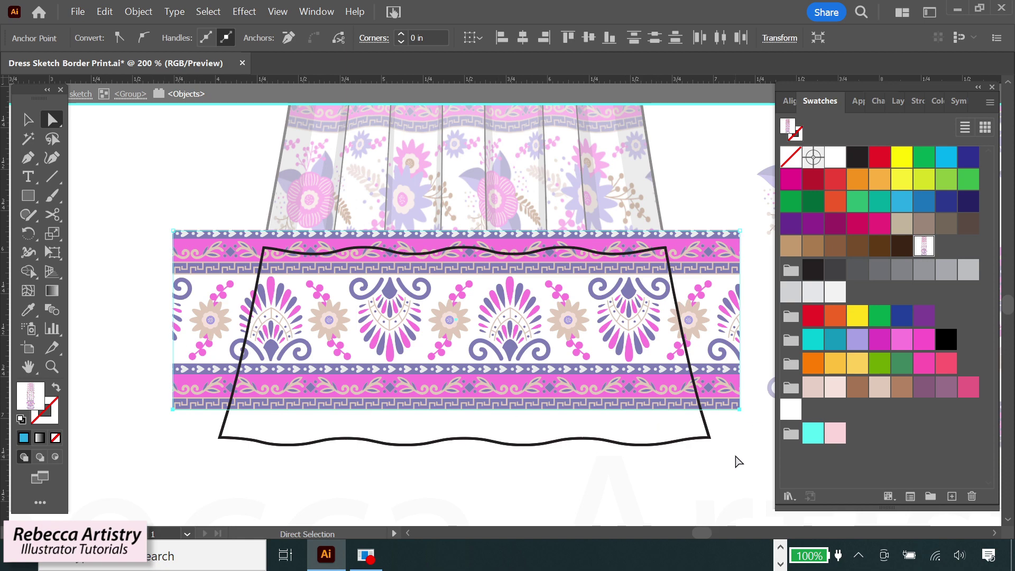
# Step: Rasterize the bottom tier's print rectangle in RGB at High (300 ppi), transparent, with Art Optimized (Supersampling) anti-aliasing
pyautogui.click(139, 11)
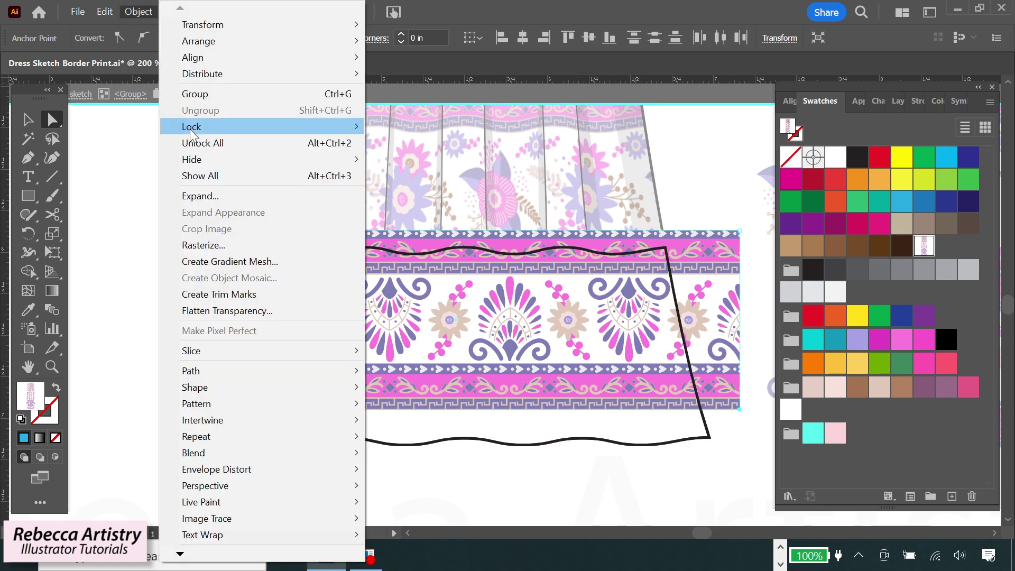
pyautogui.click(200, 247)
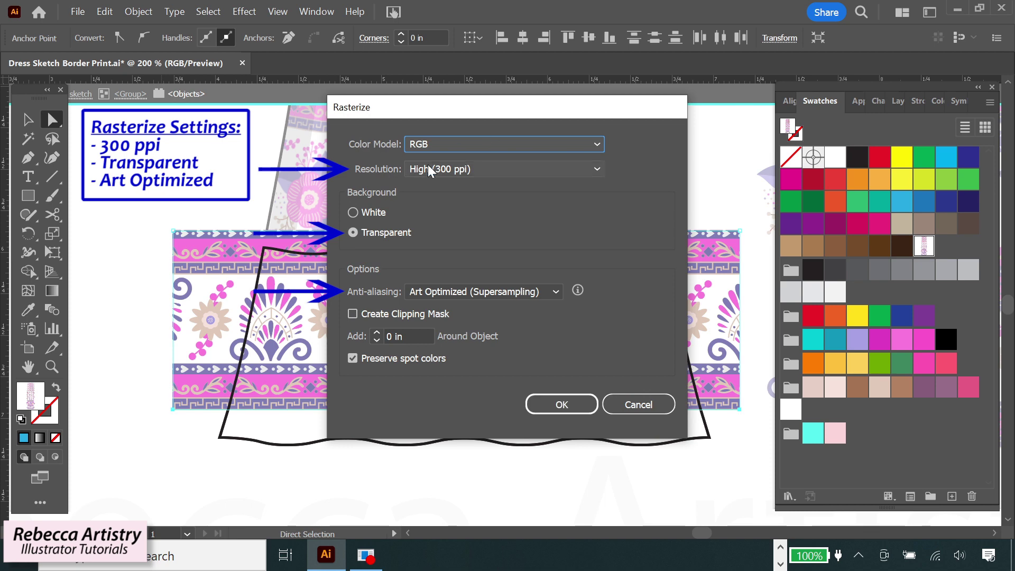
pyautogui.click(562, 404)
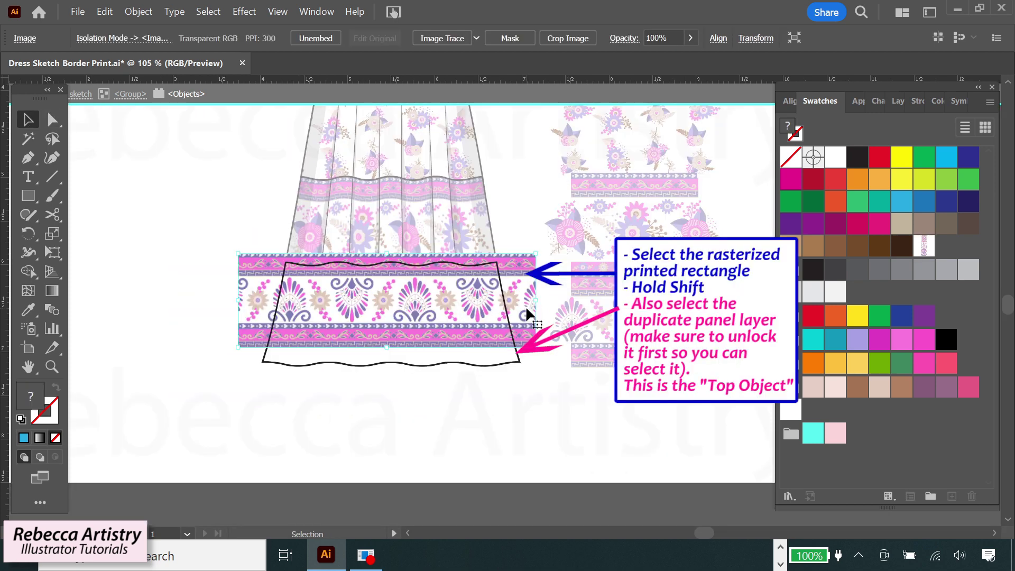
# Step: Unlock the duplicate bottom-tier path and envelope-distort the rasterized print rectangle with that path as the top object
pyautogui.click(898, 100)
pyautogui.click(805, 144)
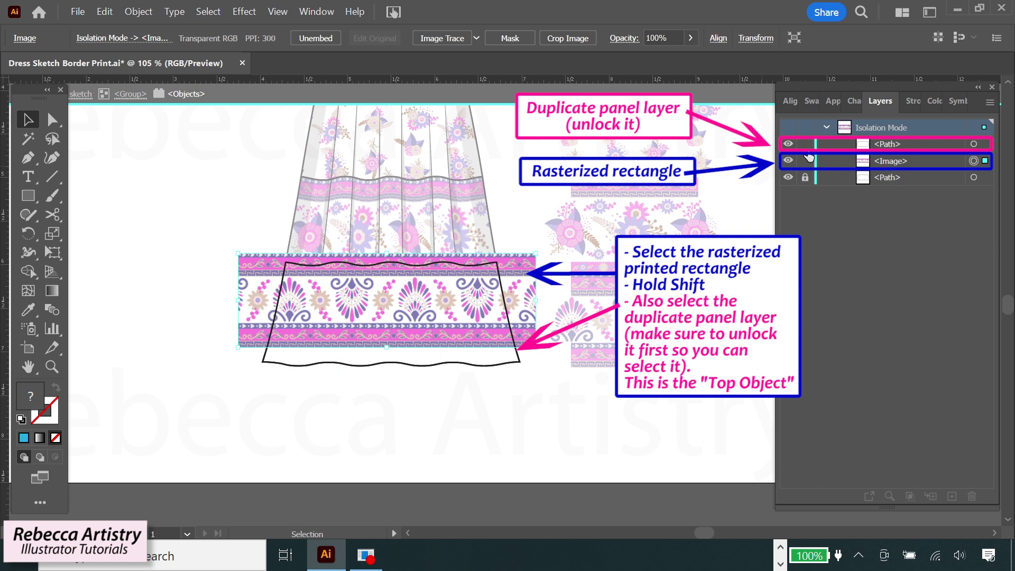
pyautogui.keyDown('shift'); pyautogui.click(520, 359); pyautogui.keyUp('shift')
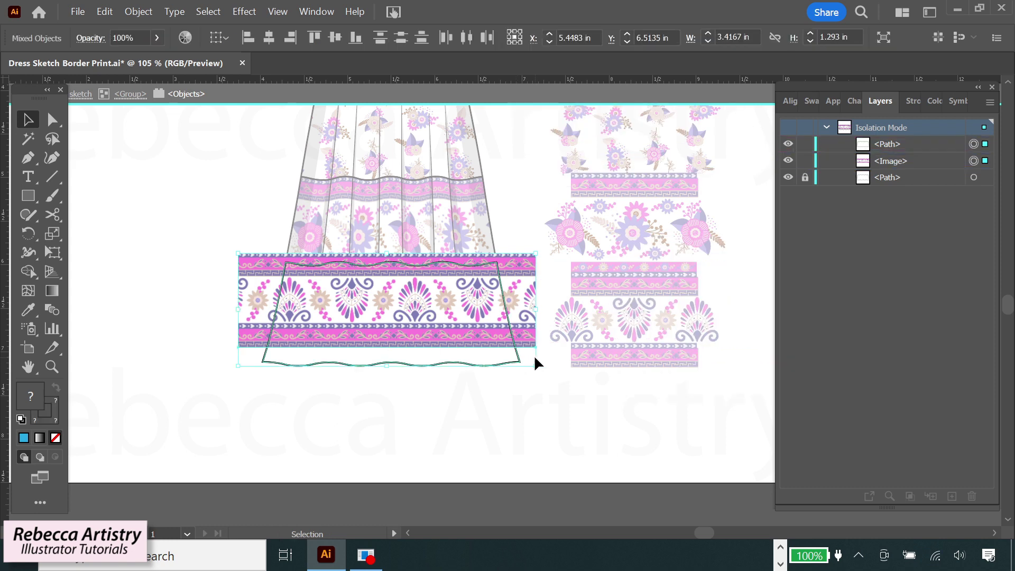
pyautogui.click(137, 13)
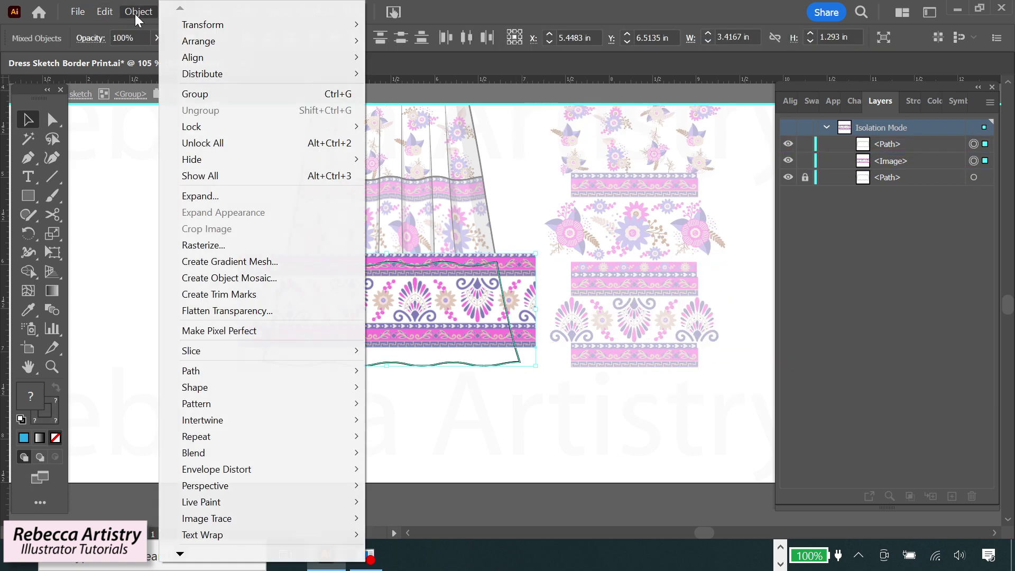
pyautogui.moveTo(273, 472)
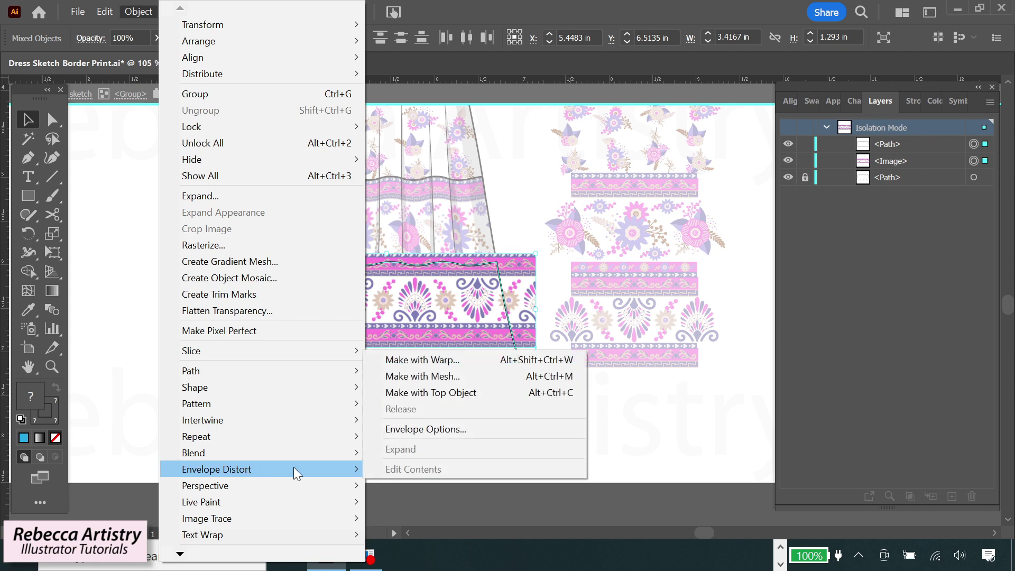
pyautogui.click(445, 395)
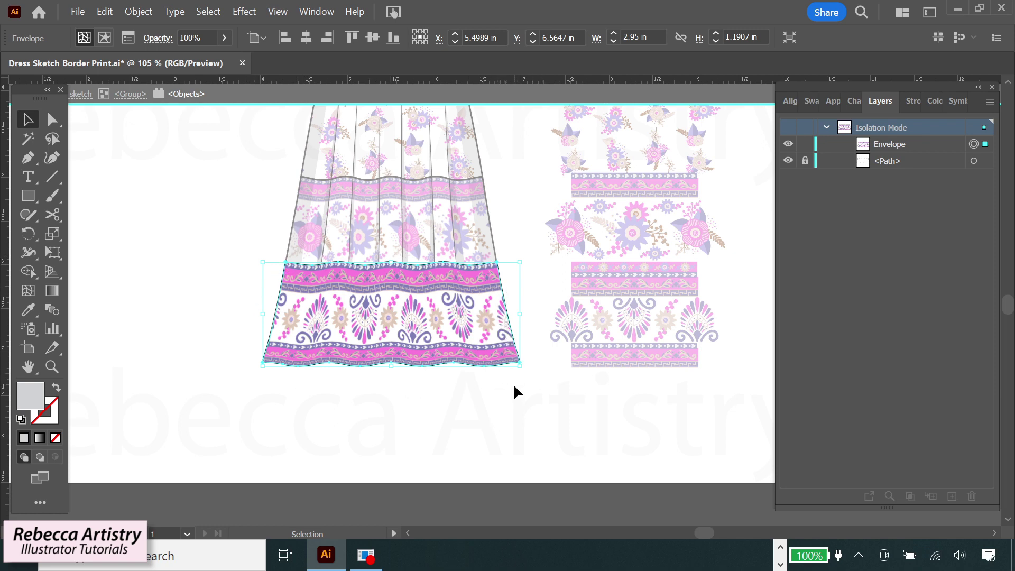
# Step: Lock the new envelope, unlock the original bottom-tier path beneath it, and remove that path's fill
pyautogui.click(515, 387)
pyautogui.click(805, 144)
pyautogui.click(805, 161)
pyautogui.click(884, 161)
pyautogui.click(53, 120)
pyautogui.click(501, 333)
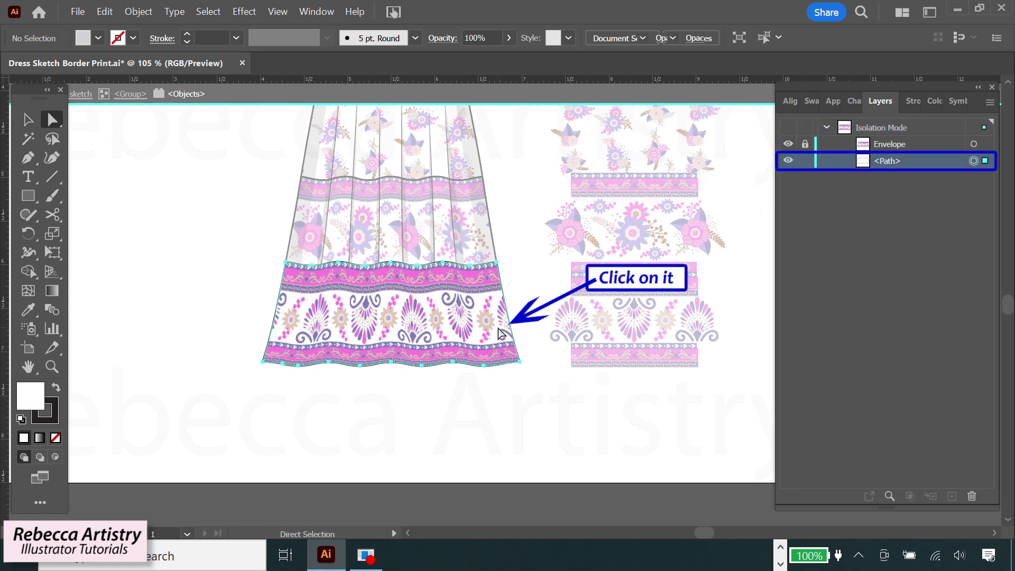
pyautogui.click(56, 438)
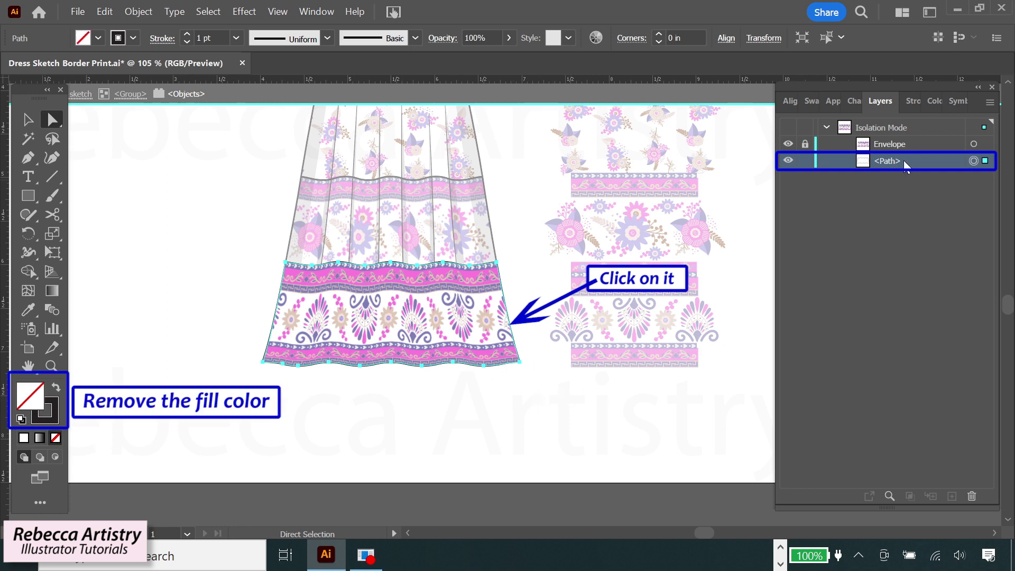
# Step: Unlock the envelope, stack the original black-outlined path above it, and exit isolation mode
pyautogui.moveTo(908, 160); pyautogui.dragTo(901, 139)
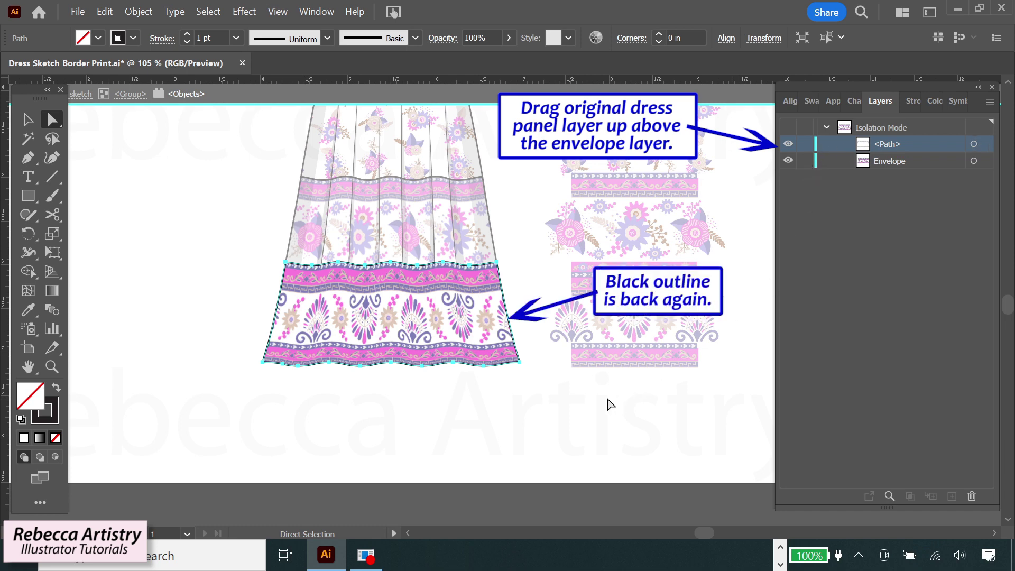
pyautogui.click(562, 394)
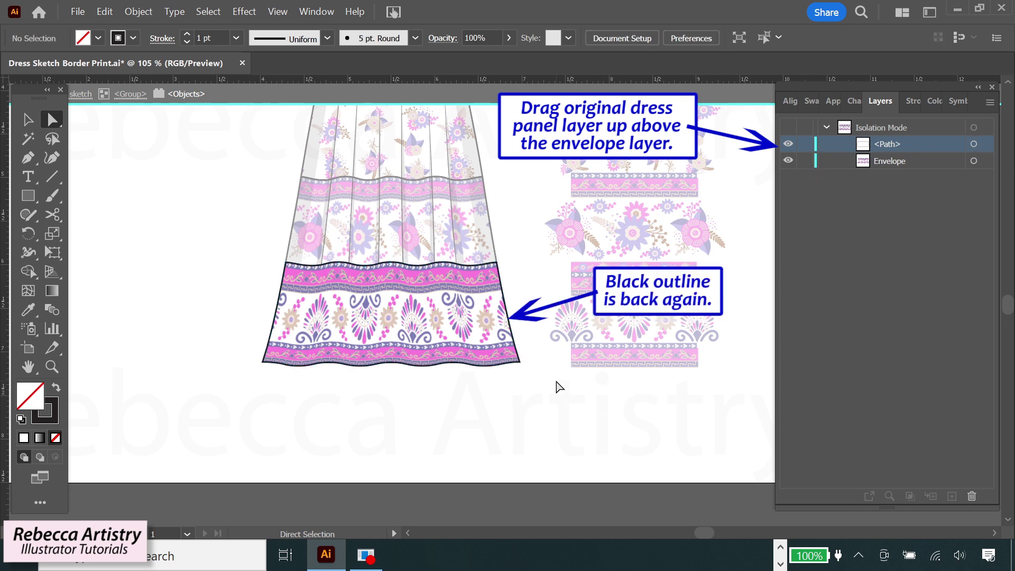
pyautogui.doubleClick(556, 387)
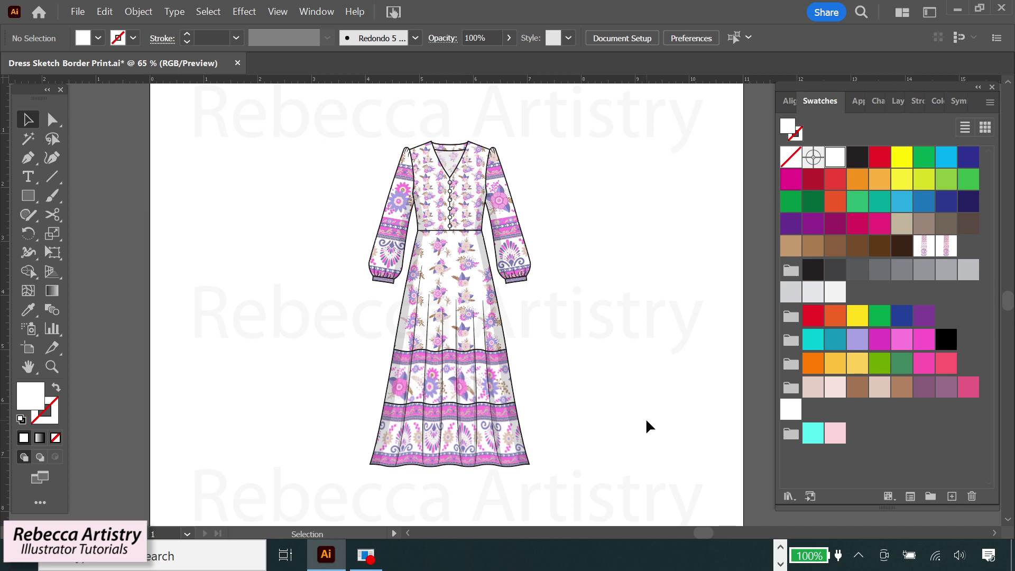
# Step: Duplicate the printed dress and arrange the two copies side by side on the artboard
pyautogui.moveTo(470, 355); pyautogui.dragTo(352, 359)
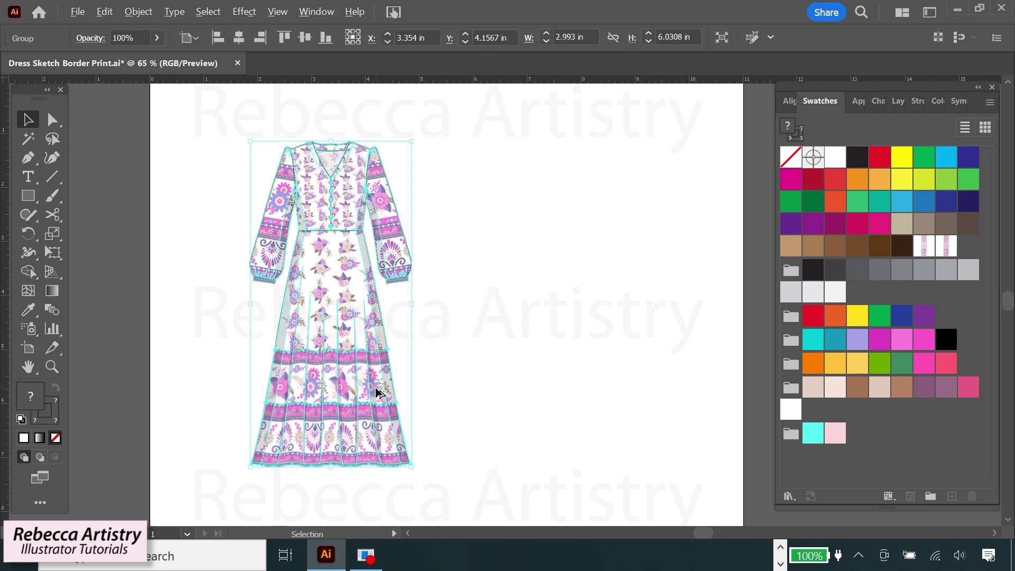
pyautogui.moveTo(586, 400); pyautogui.dragTo(604, 400)
pyautogui.click(677, 410)
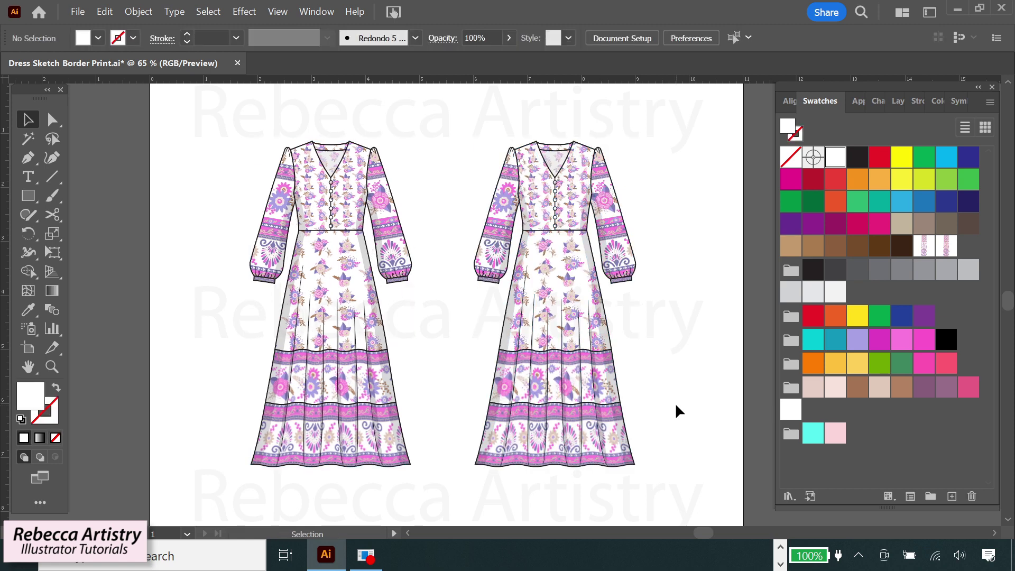
pyautogui.moveTo(404, 411); pyautogui.dragTo(442, 411)
pyautogui.click(687, 395)
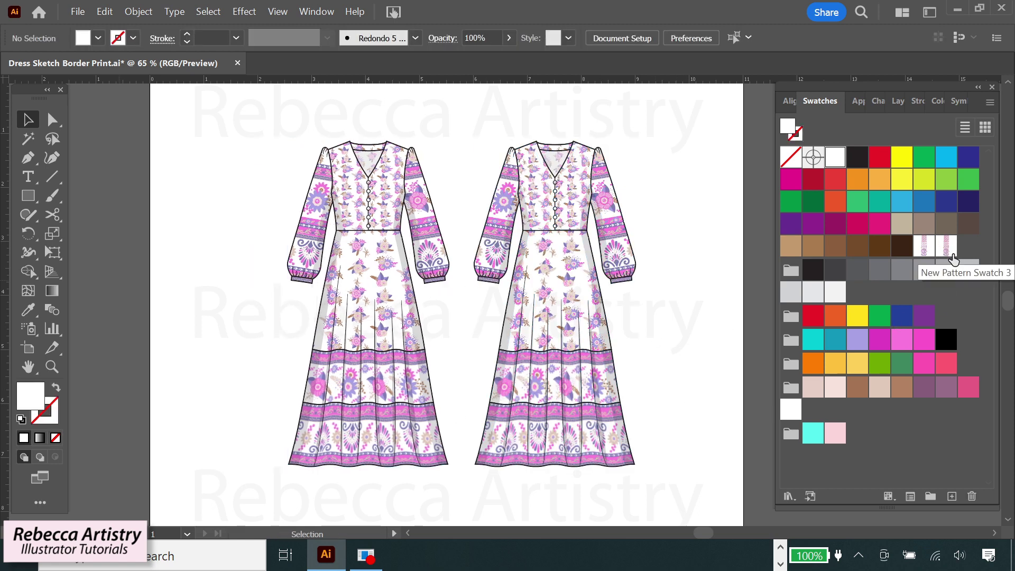
# Step: Lock the left-hand dress so that only the second dress can be edited
pyautogui.click(361, 291)
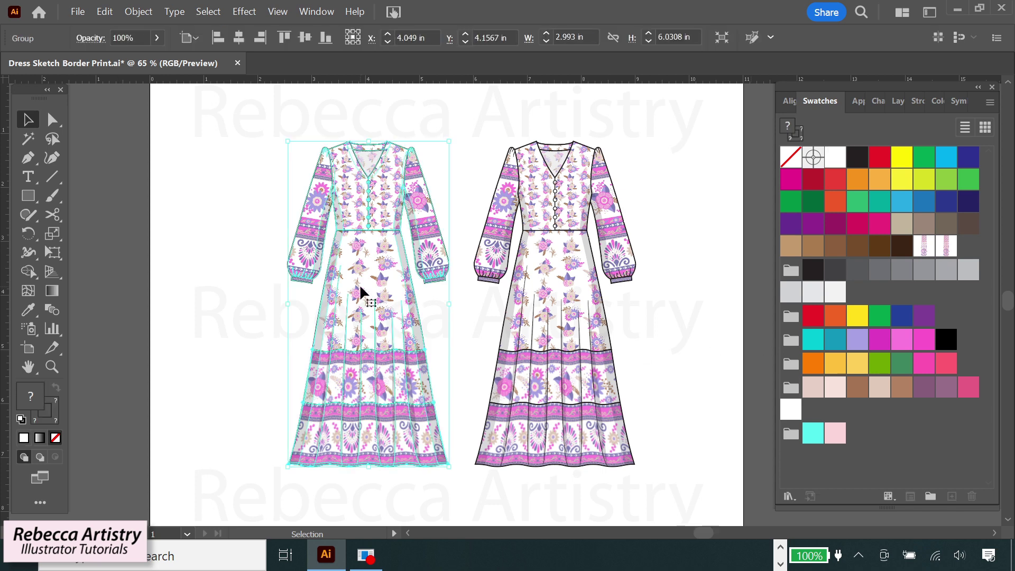
pyautogui.click(139, 11)
pyautogui.moveTo(191, 127)
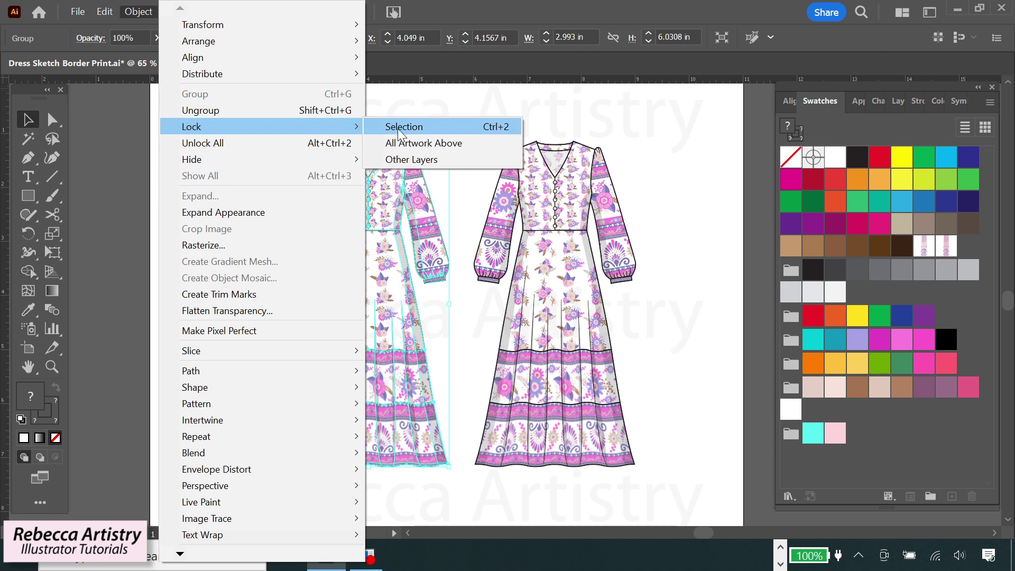
pyautogui.click(402, 125)
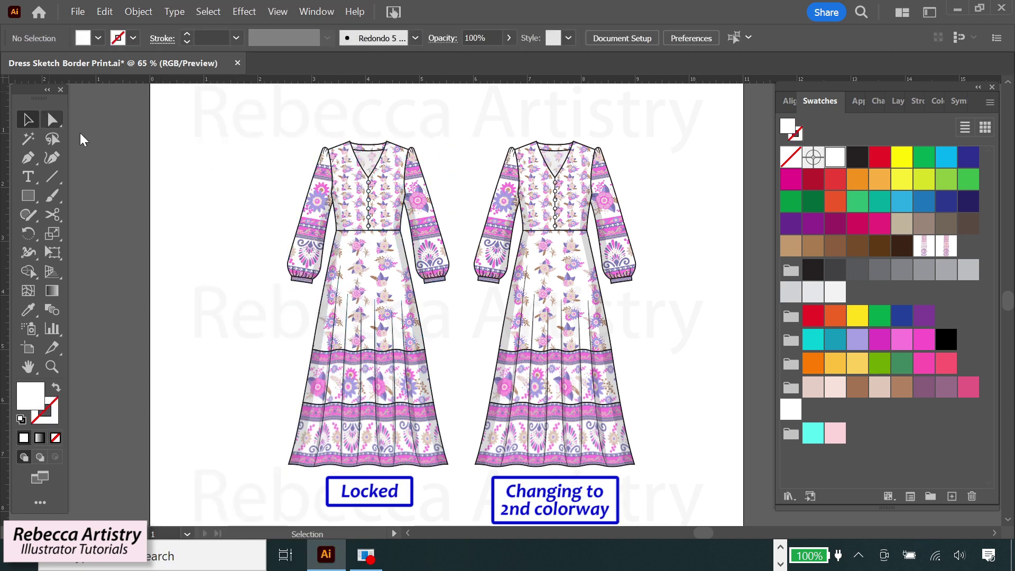
# Step: Select every shape sharing the bodice's fill color on the right-hand dress and fill them with New Pattern Swatch 3
pyautogui.click(51, 120)
pyautogui.click(568, 183)
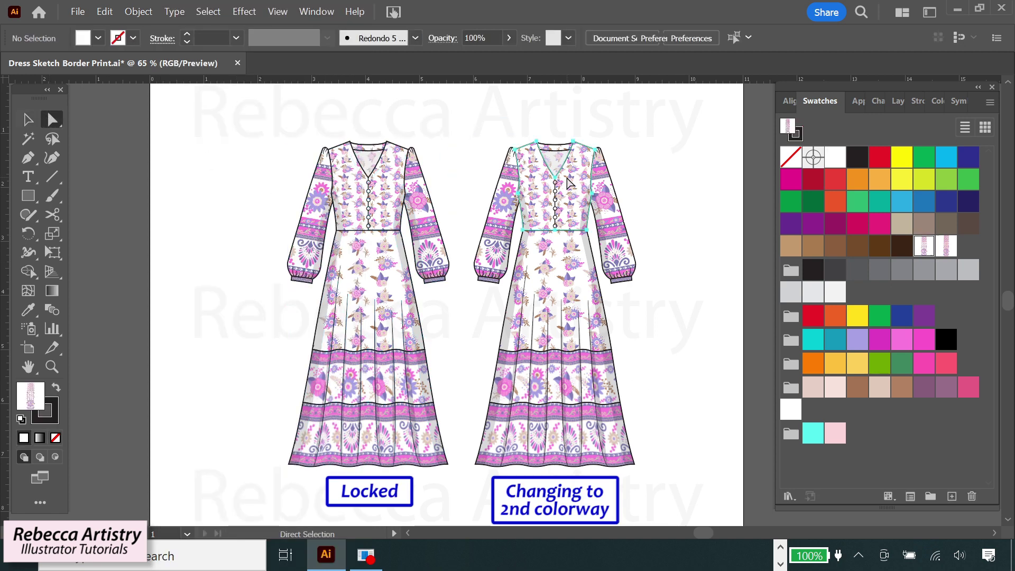
pyautogui.click(208, 11)
pyautogui.moveTo(278, 151)
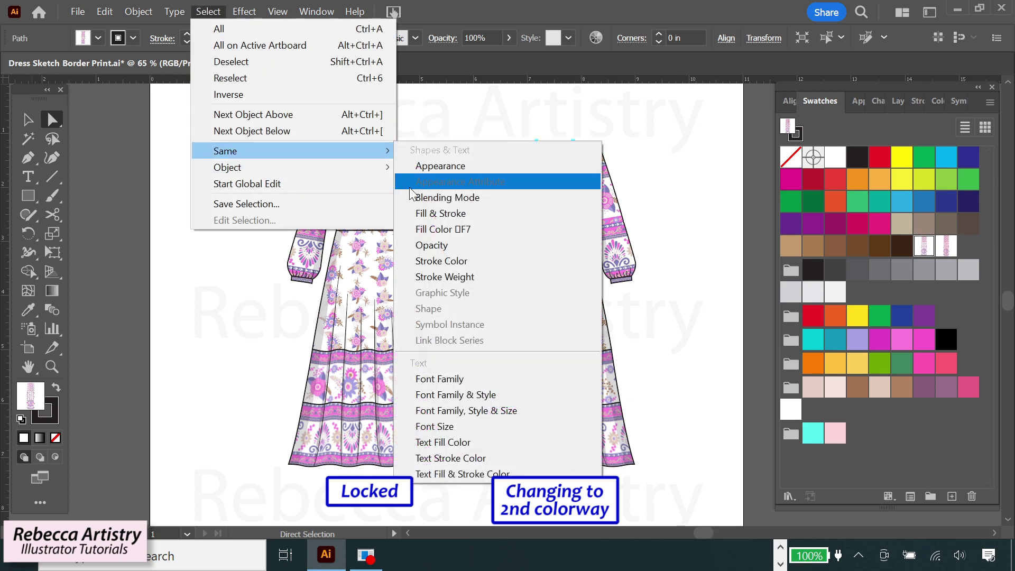
pyautogui.click(435, 227)
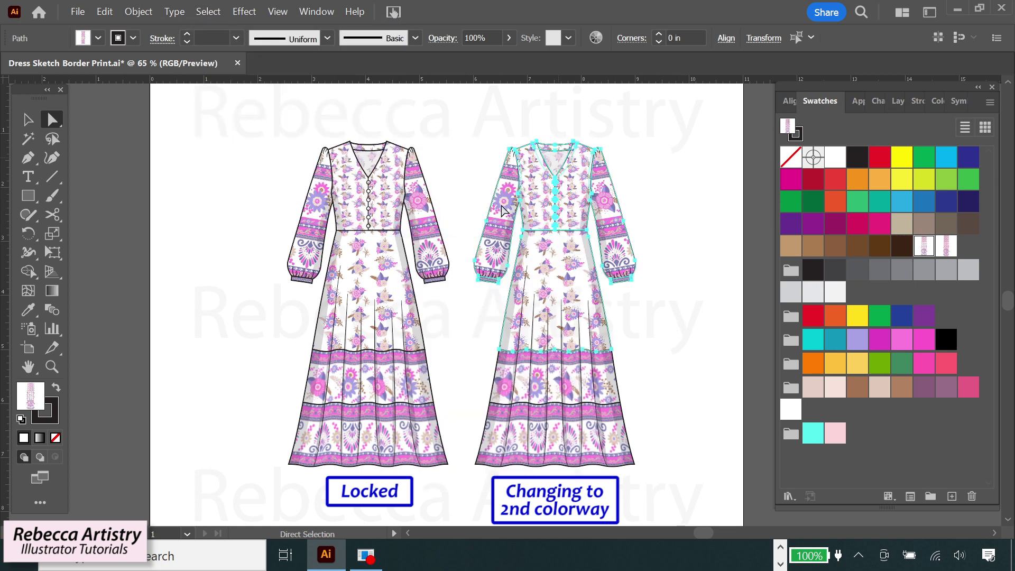
pyautogui.click(946, 246)
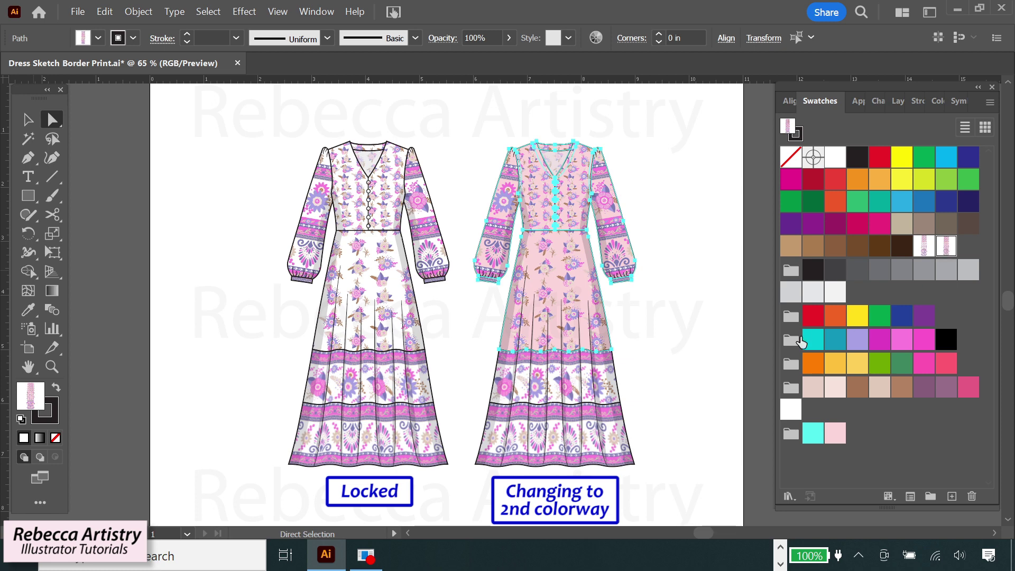
pyautogui.click(702, 385)
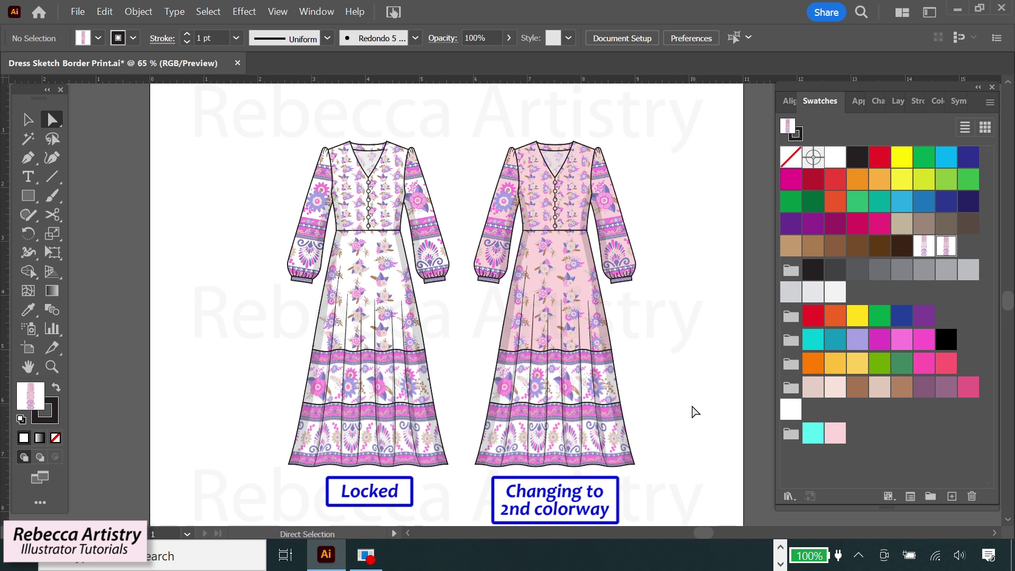
# Step: Release the envelope distortion on the right-hand dress's upper border tier
pyautogui.click(572, 383)
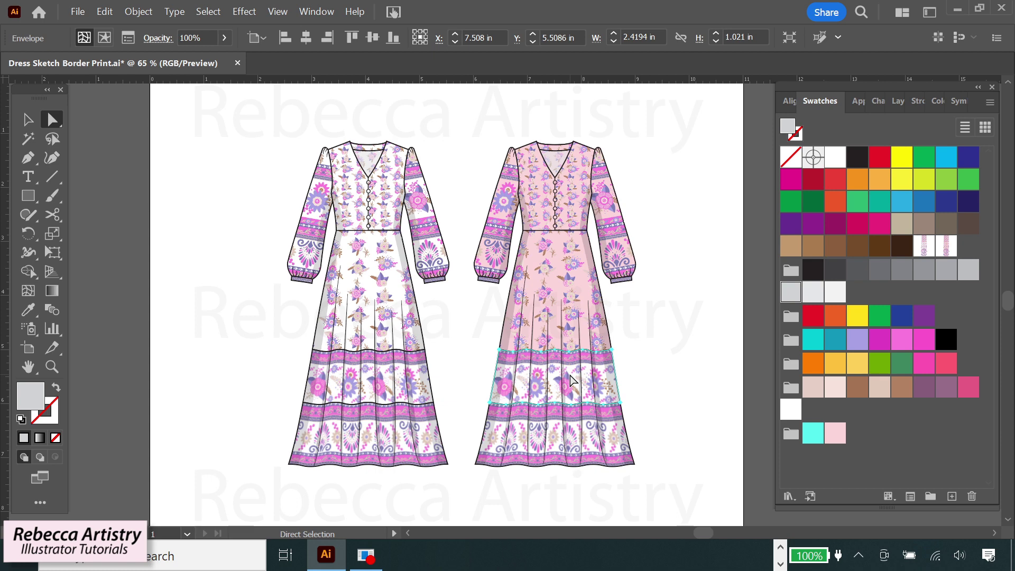
pyautogui.click(138, 11)
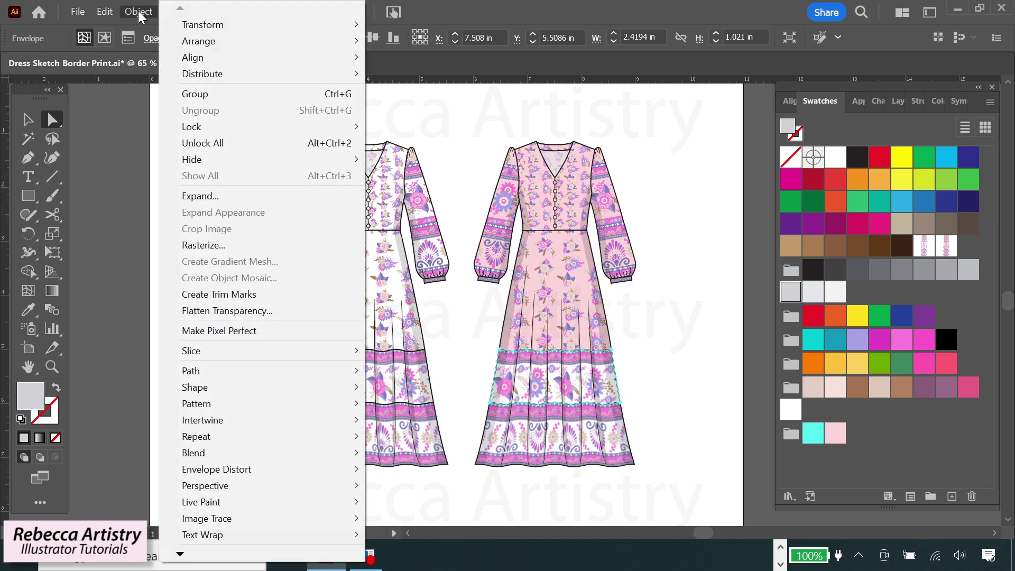
pyautogui.moveTo(273, 466)
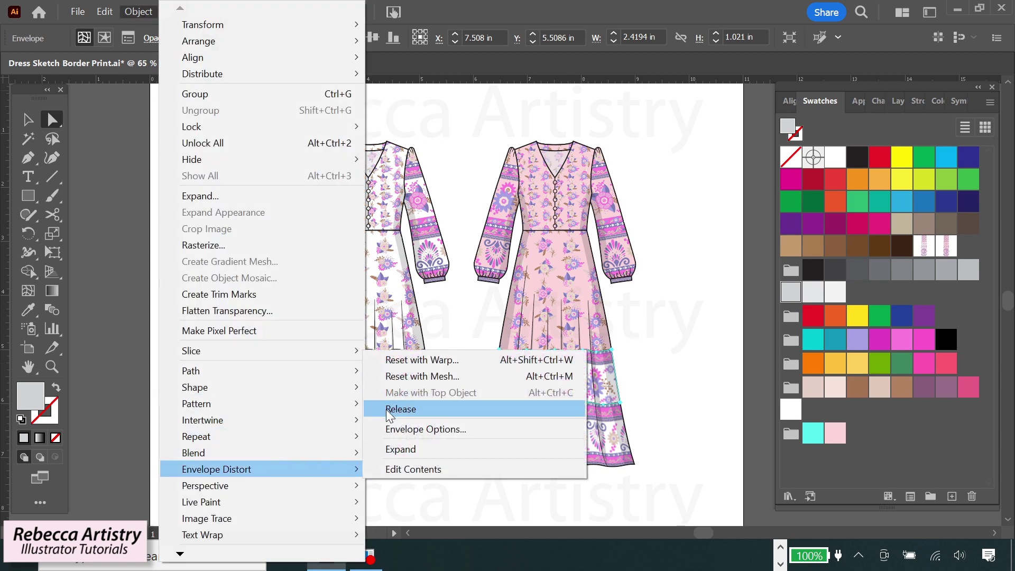
pyautogui.click(401, 408)
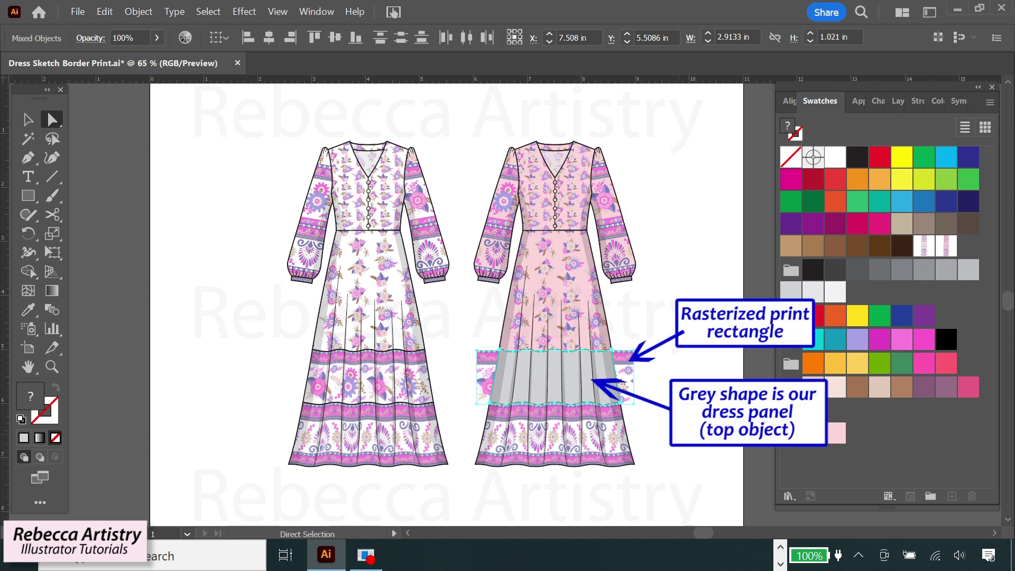
# Step: Find the released rasterized print image in the dress sketch layer's group and delete it, keeping the grey mesh panel
pyautogui.press('z')
pyautogui.click(564, 374)
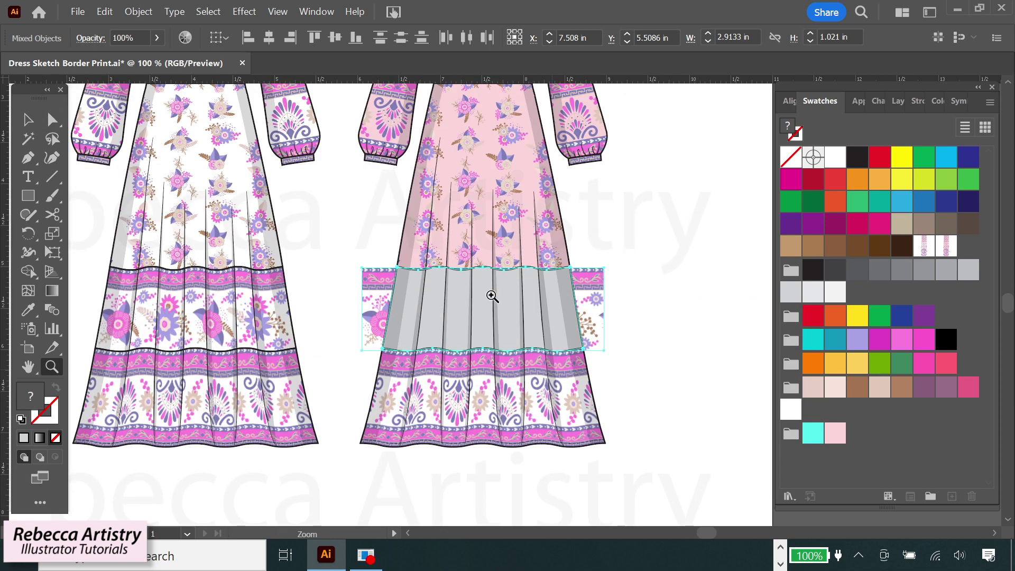
pyautogui.click(897, 101)
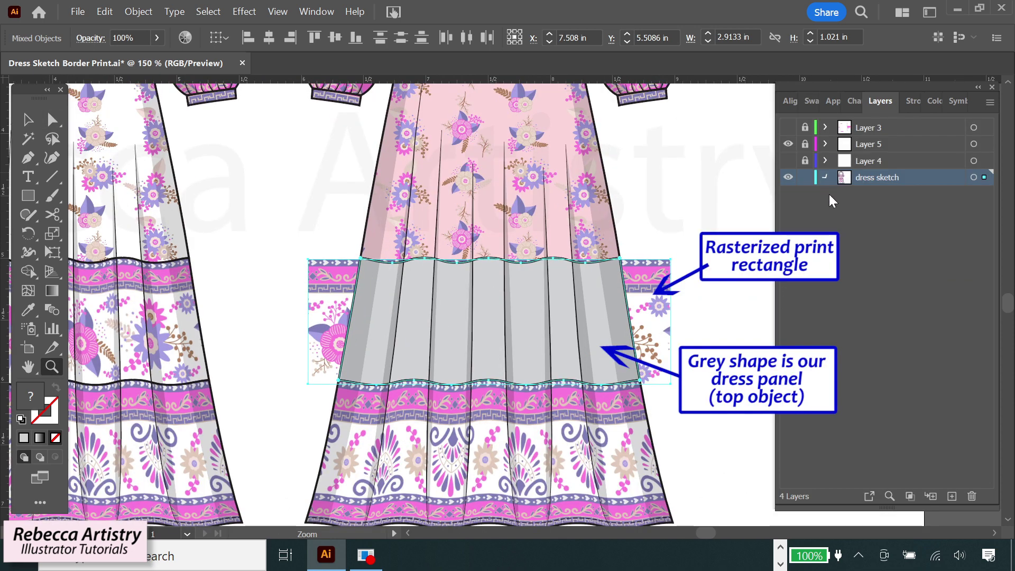
pyautogui.click(826, 177)
pyautogui.click(844, 227)
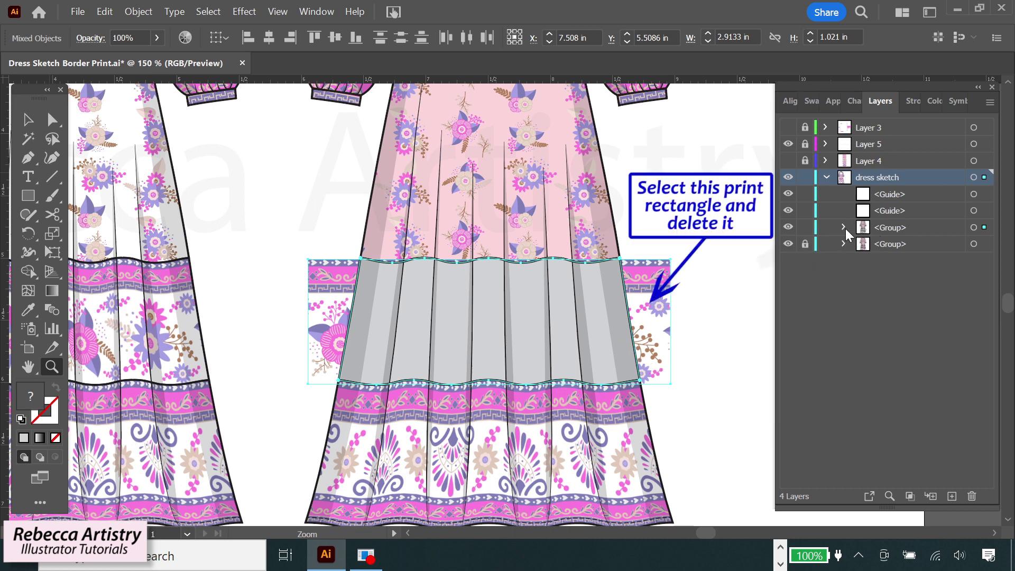
pyautogui.scroll(-10, 904, 370)
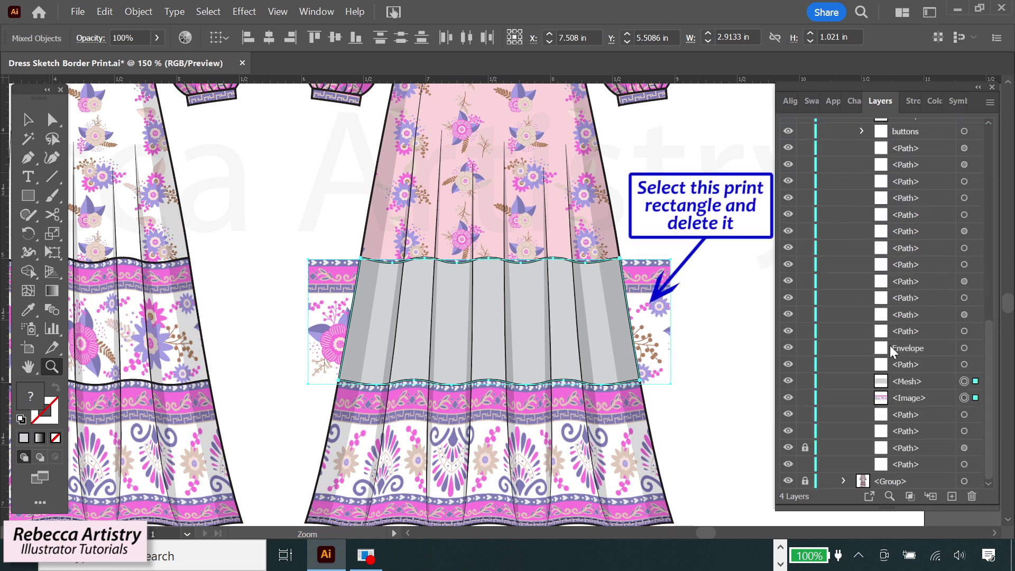
pyautogui.click(905, 398)
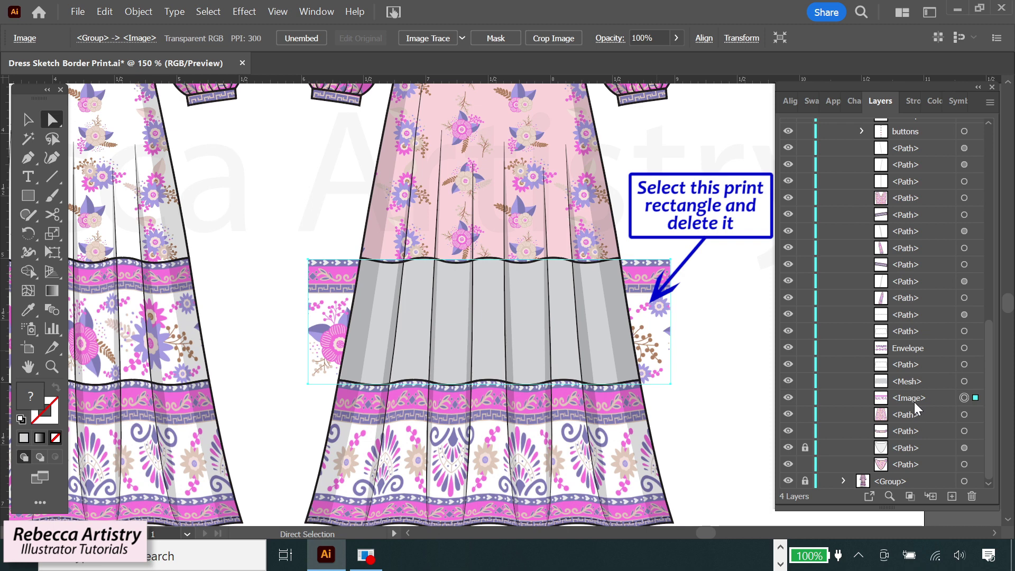
pyautogui.press('Delete')
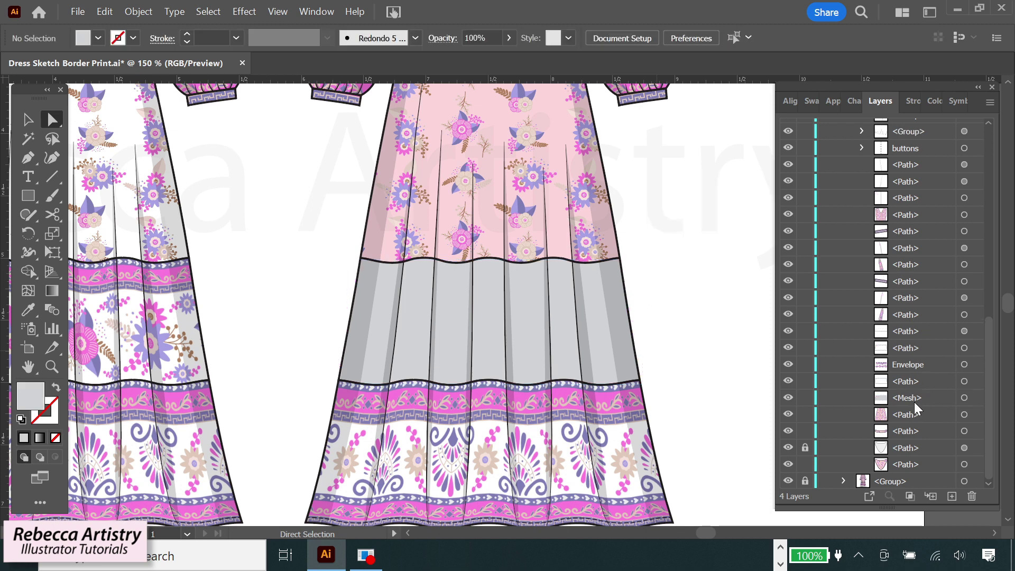
# Step: Isolate the grey mesh panel of the upper border tier so that it alone is editable
pyautogui.press('v')
pyautogui.click(524, 316)
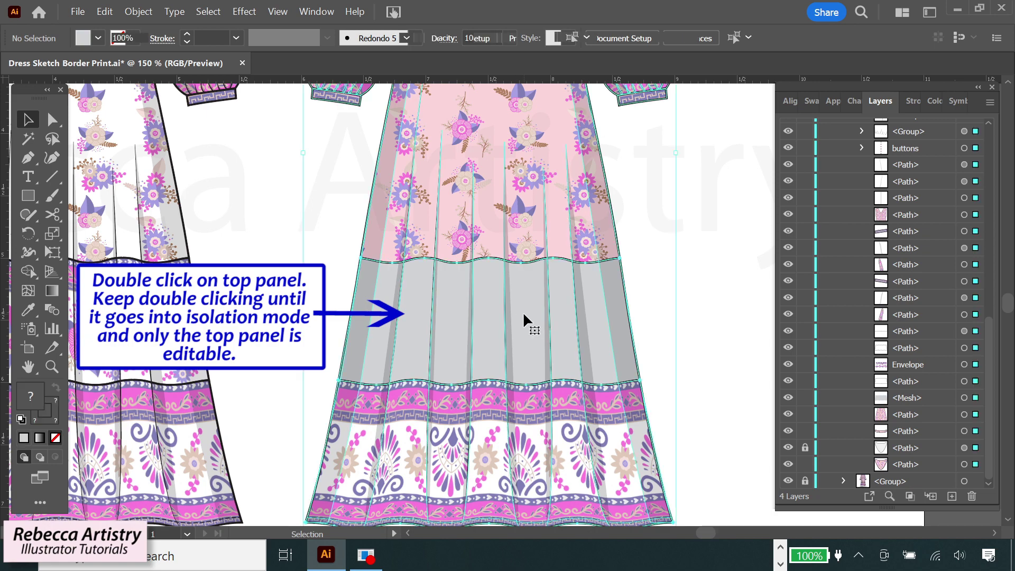
pyautogui.doubleClick(525, 316)
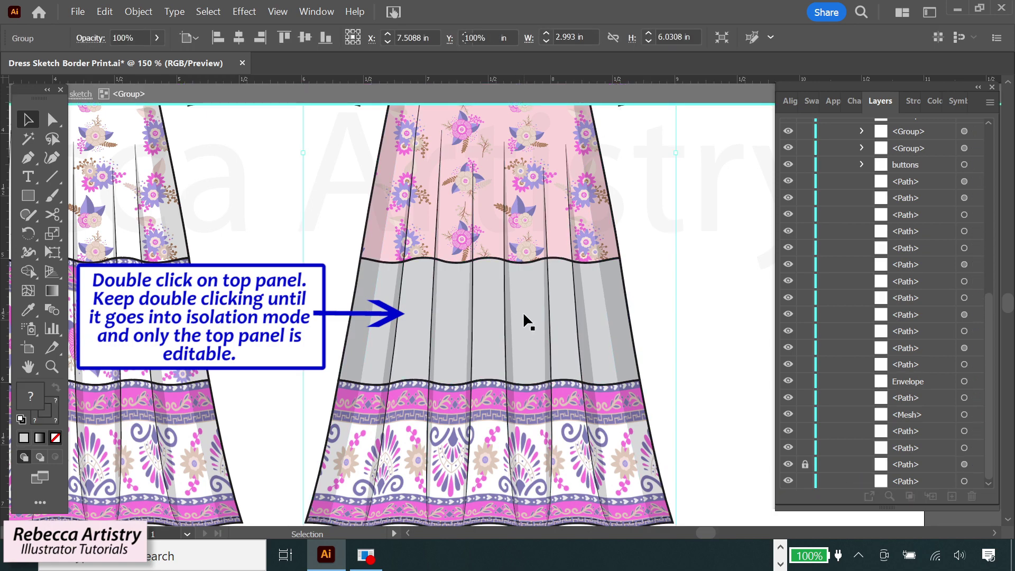
pyautogui.doubleClick(525, 316)
pyautogui.click(525, 316)
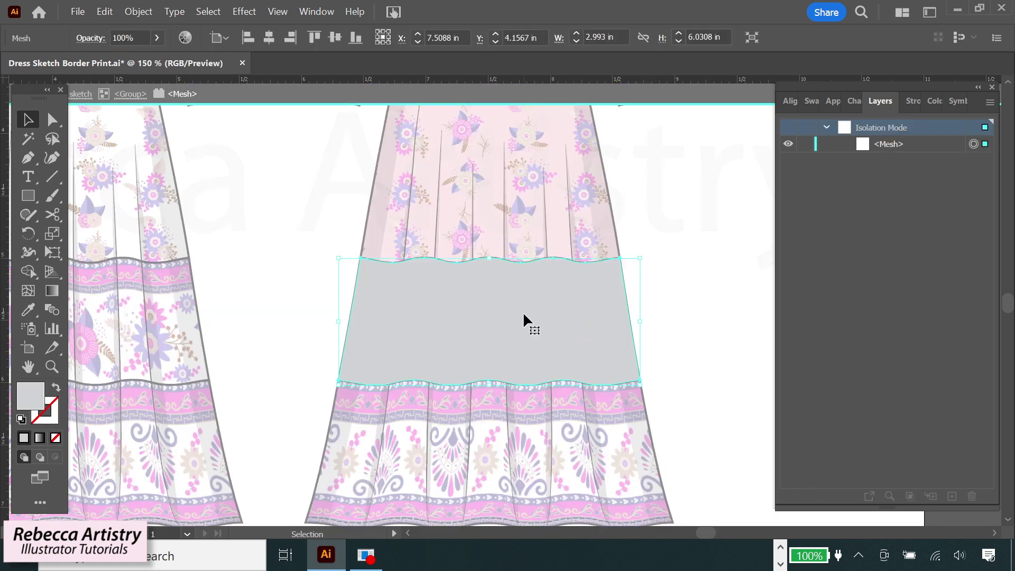
pyautogui.click(880, 101)
pyautogui.click(892, 147)
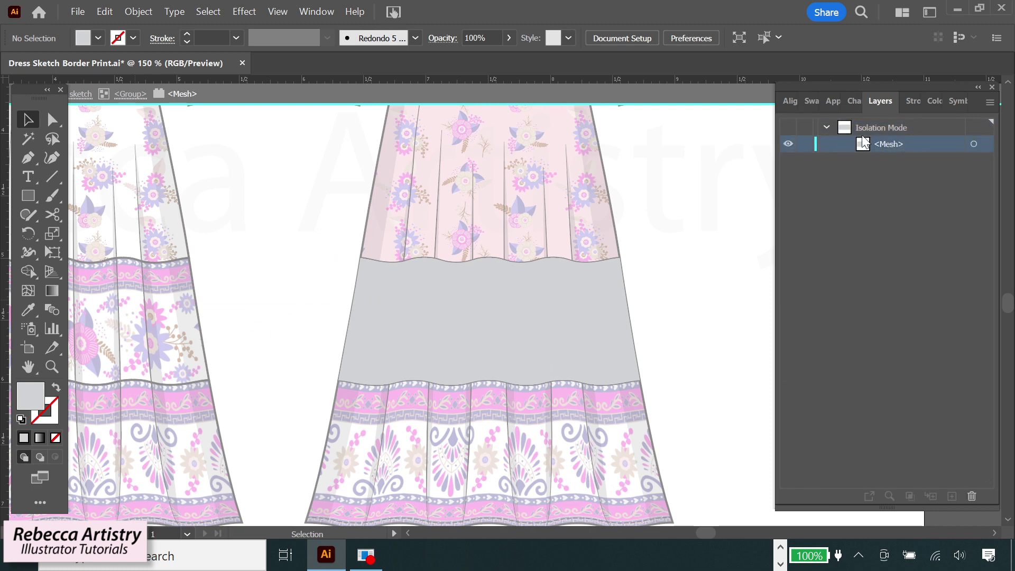
# Step: Draw a rectangle covering the grey mesh panel of the upper border tier and fill it with New Pattern Swatch 3
pyautogui.click(811, 101)
pyautogui.click(903, 208)
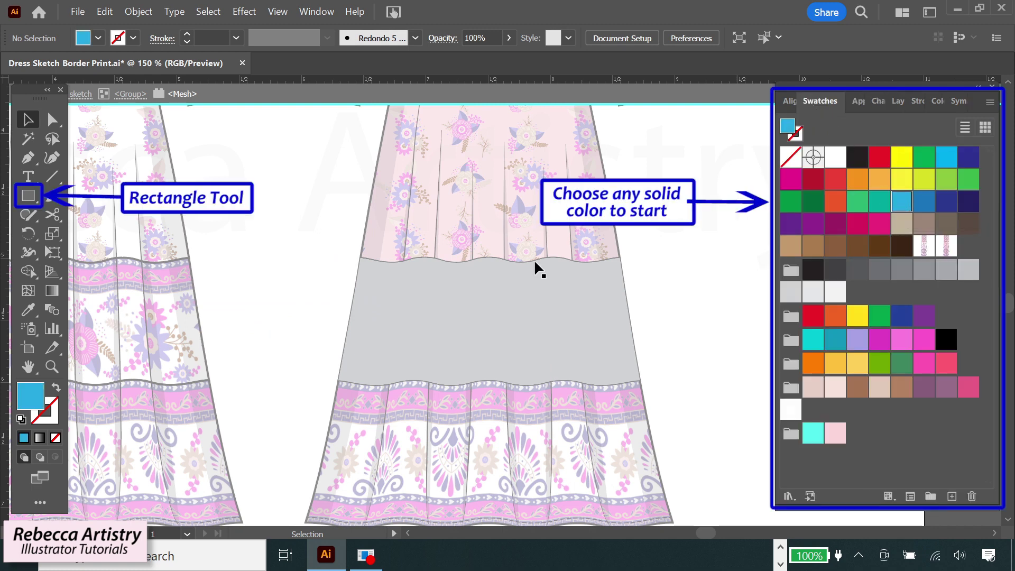
pyautogui.click(28, 195)
pyautogui.moveTo(369, 373); pyautogui.dragTo(655, 394)
pyautogui.click(946, 246)
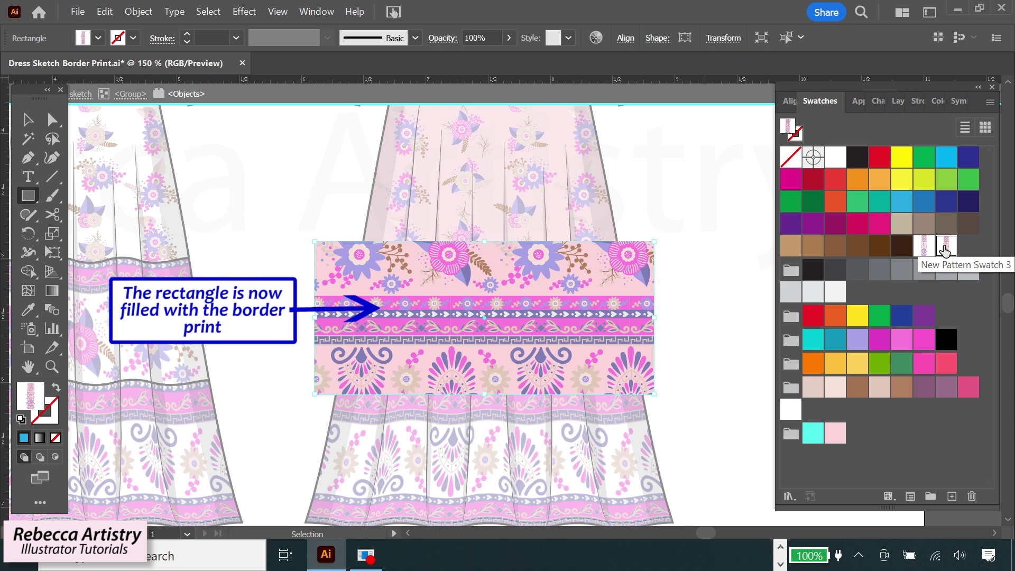
# Step: Shift only the pattern inside the rectangle downward until the purple heart-striped band sits exactly along the rectangle's upper edge
pyautogui.press('a')
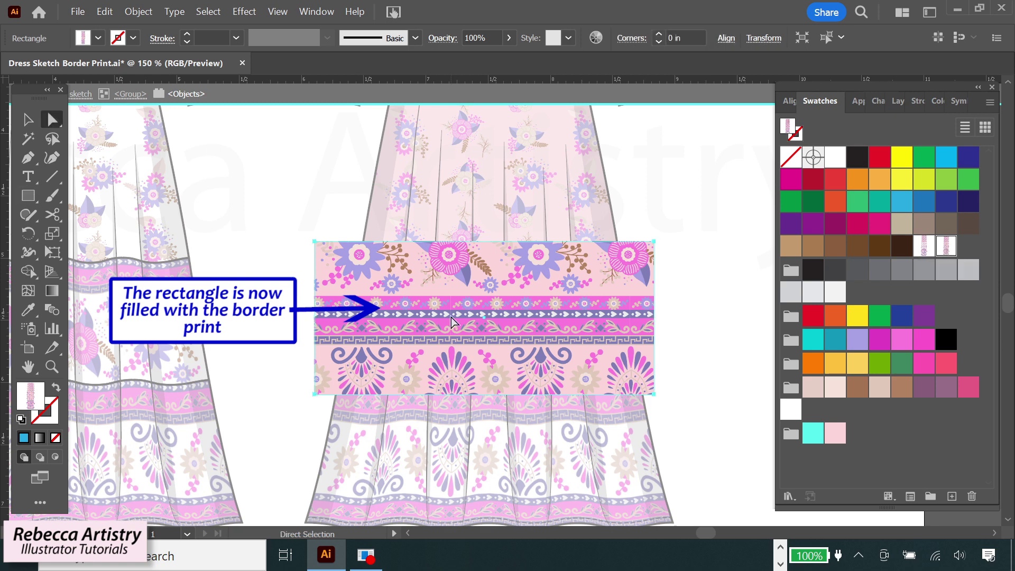
pyautogui.hotkey('shift', 'Down')
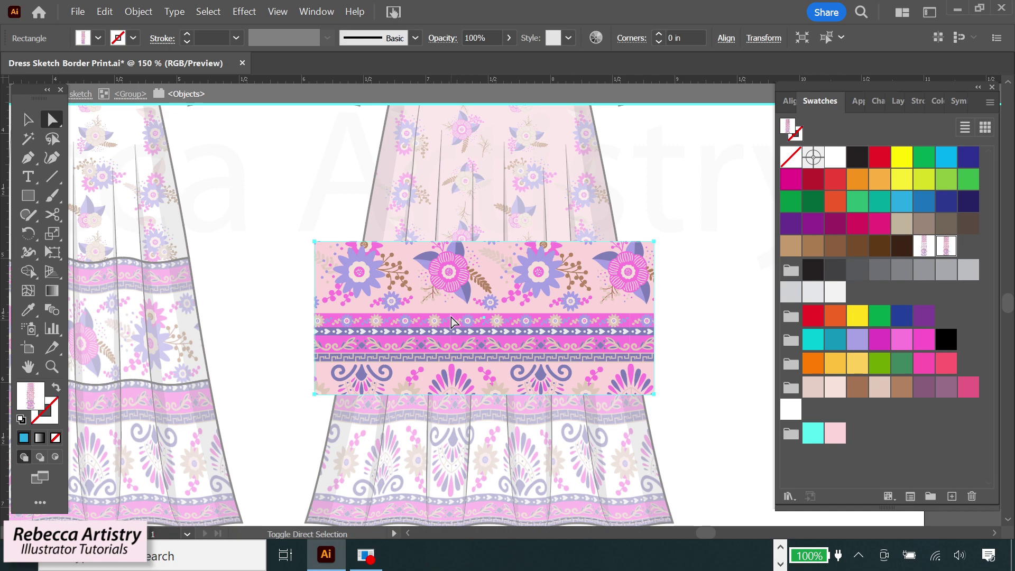
pyautogui.hotkey('shift', 'Down')
pyautogui.hotkey('shift', 'Down')
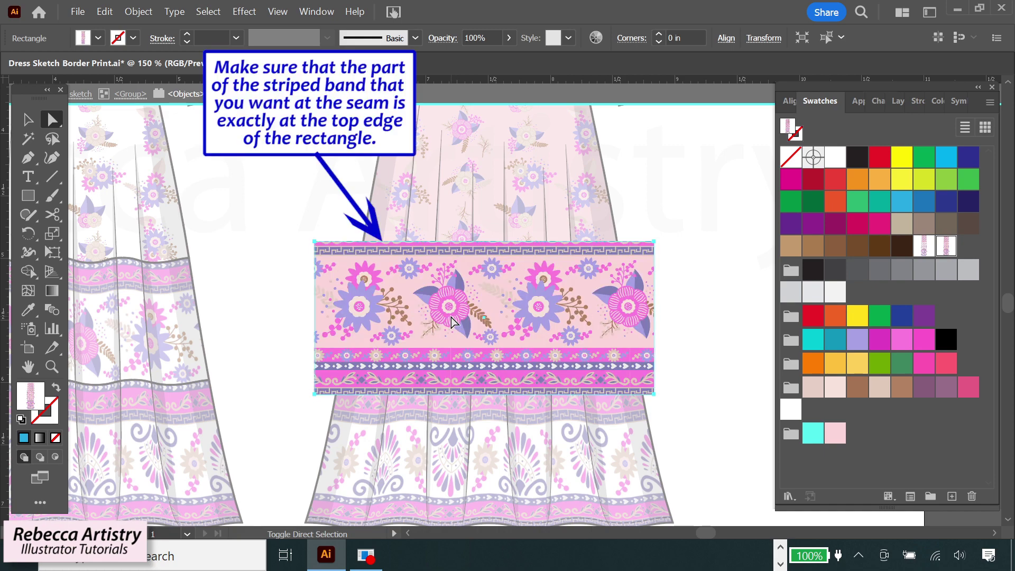
pyautogui.moveTo(452, 320); pyautogui.dragTo(451, 321)
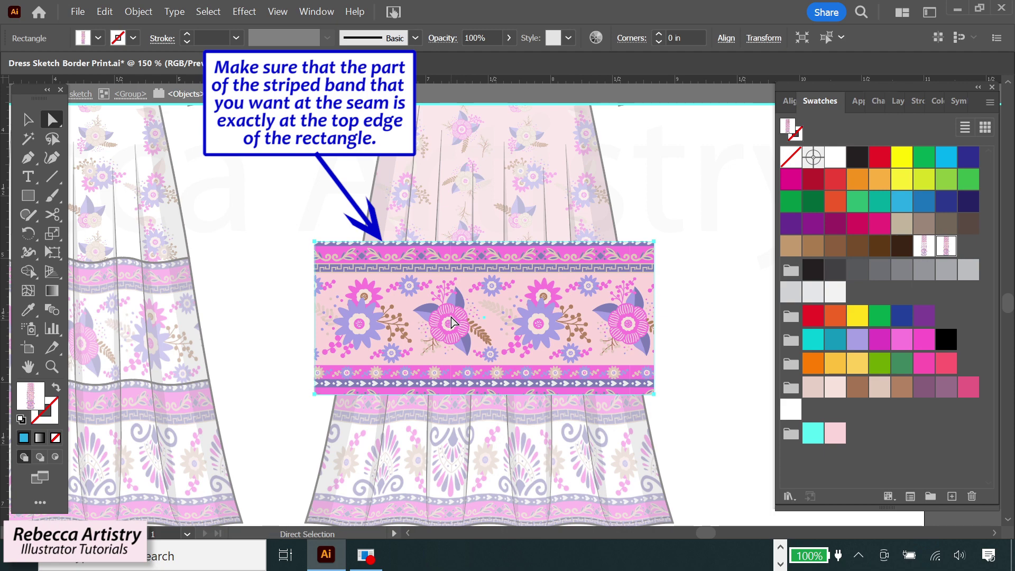
pyautogui.press('Down')
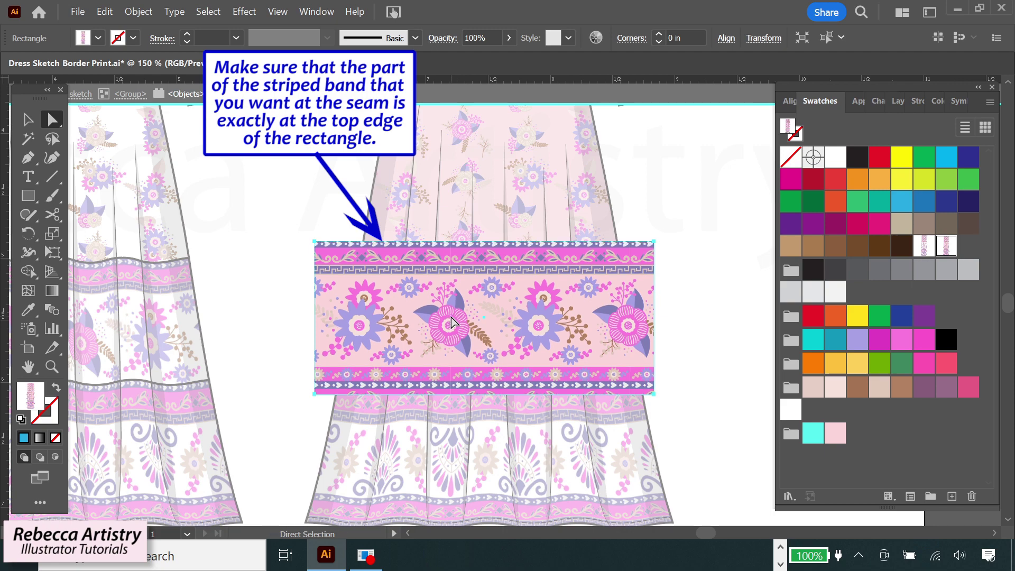
pyautogui.press('Down')
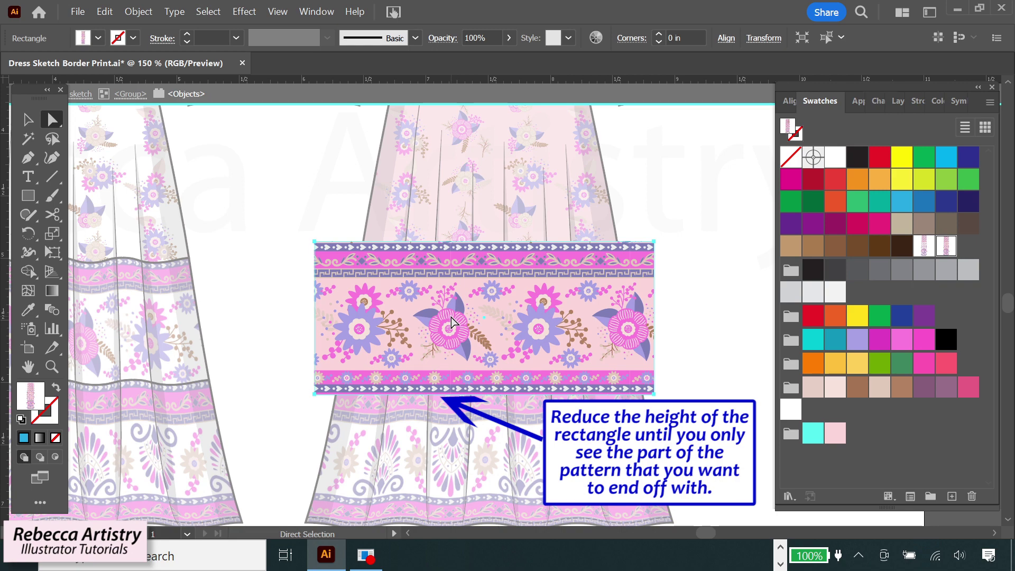
pyautogui.press('Up')
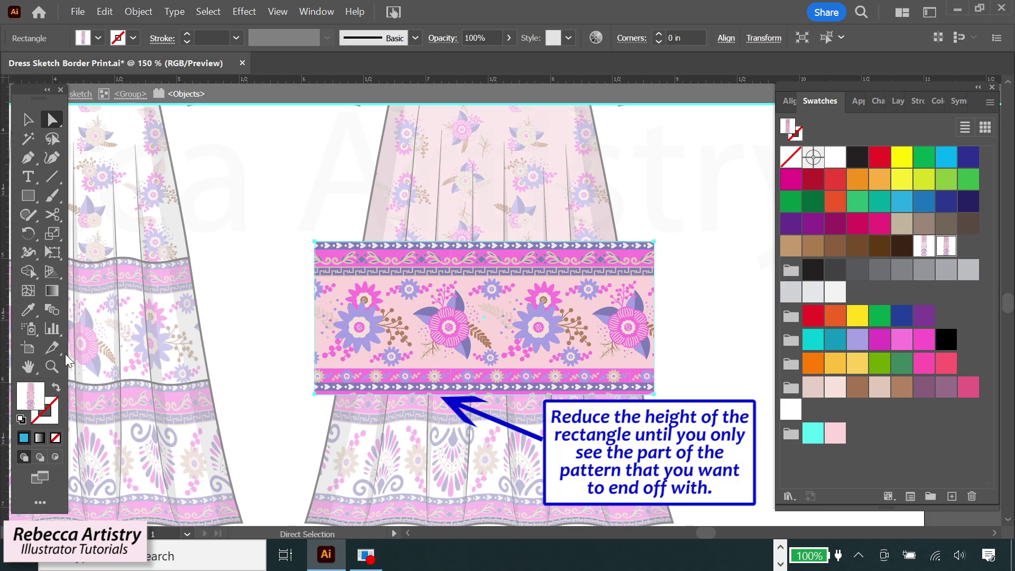
# Step: Shorten the rectangle by raising its two lower corner points until the print ends just below the flowers, without the lower striped bands
pyautogui.hotkey('ctrl', '=')
pyautogui.moveTo(241, 443); pyautogui.dragTo(750, 380)
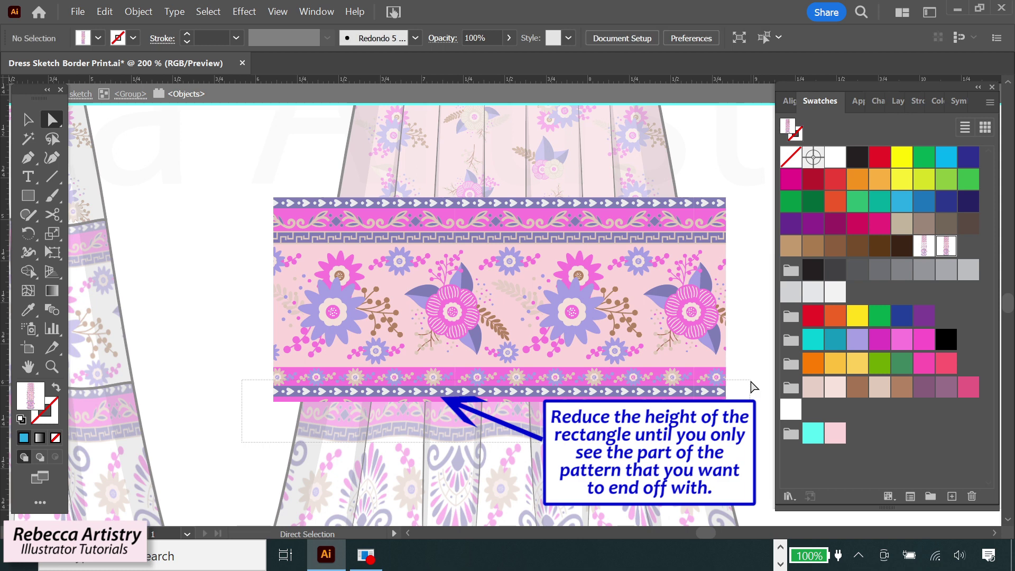
pyautogui.moveTo(753, 387); pyautogui.dragTo(760, 398)
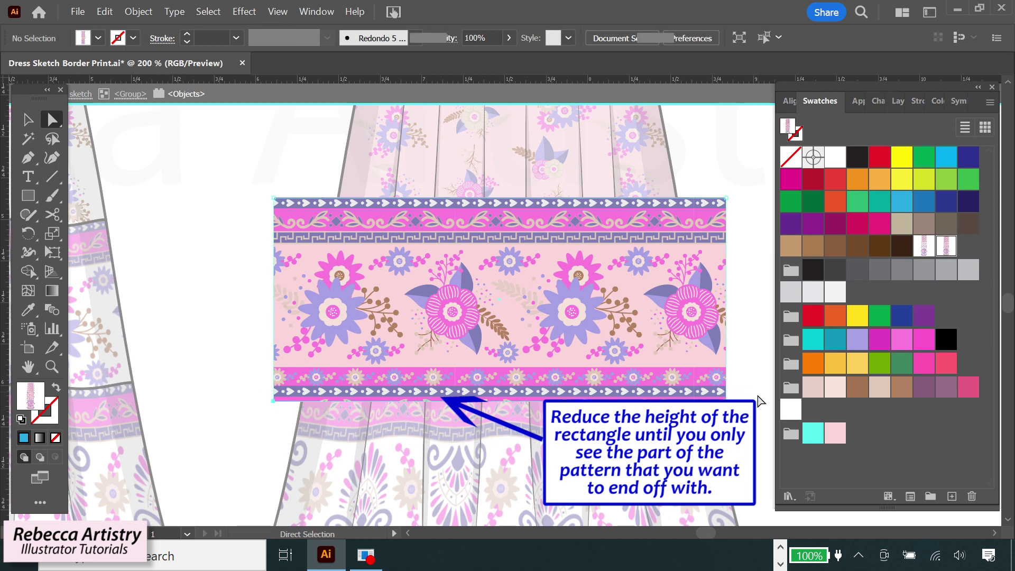
pyautogui.press('Up')
pyautogui.press('Up')
pyautogui.press('Up')
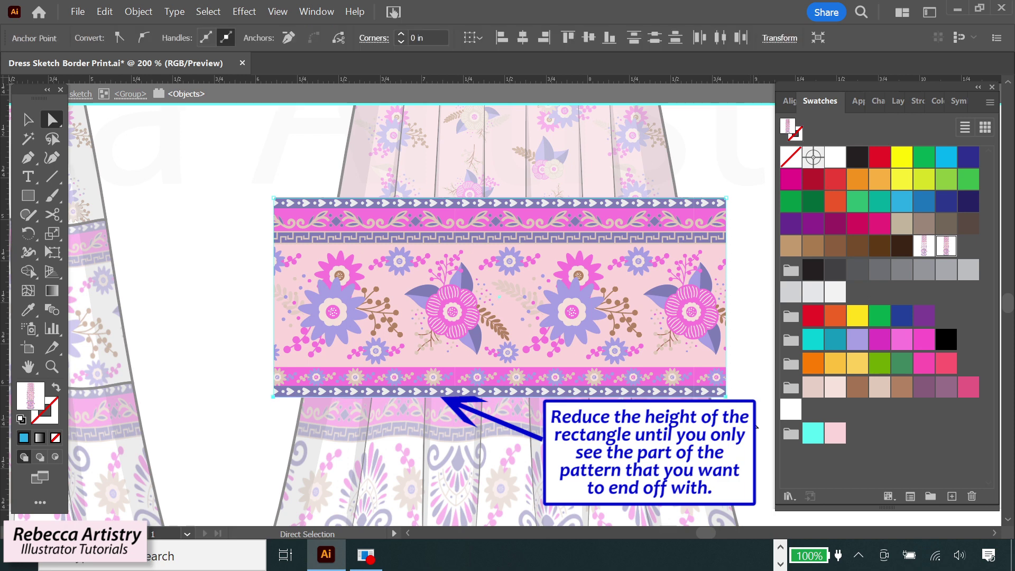
pyautogui.press('Up')
pyautogui.press('Up')
pyautogui.press('Up')
pyautogui.press('Up')
pyautogui.press('Up')
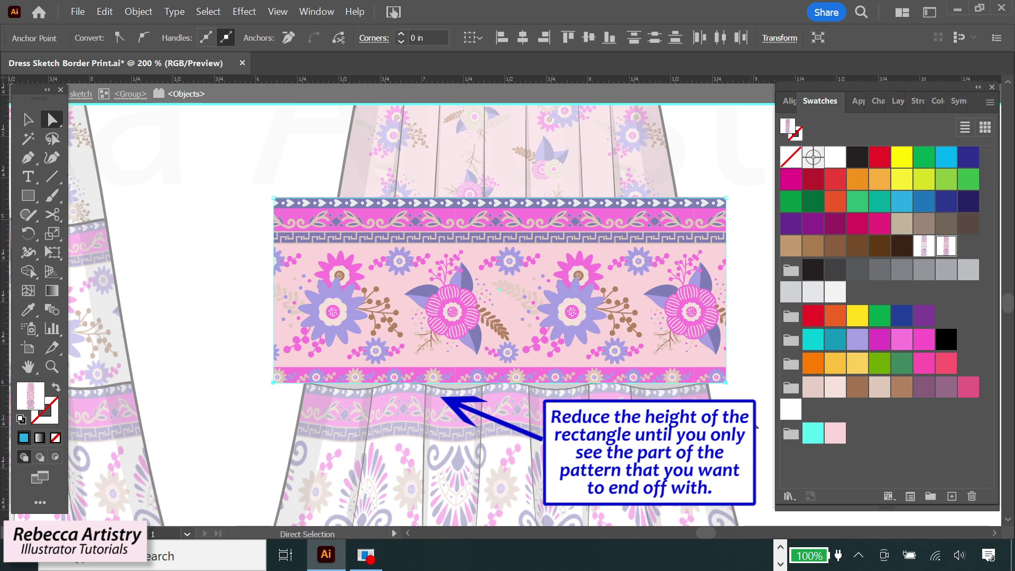
pyautogui.press('Up')
pyautogui.press('Up')
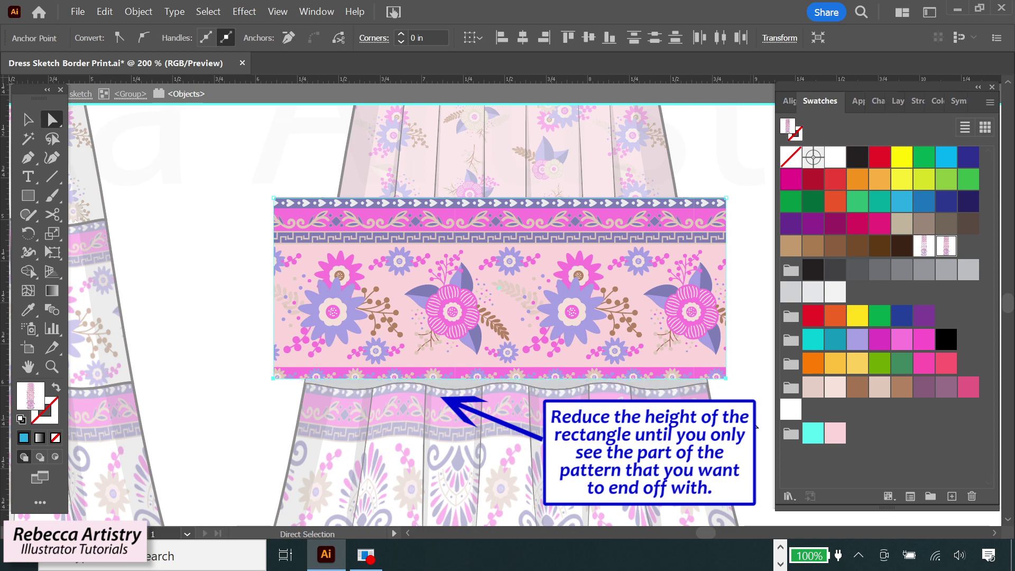
pyautogui.press('Up')
pyautogui.press('Up')
pyautogui.press('Up')
pyautogui.press('Up')
pyautogui.press('Up')
# Step: Rasterize the printed rectangle at 300 ppi, transparent and art optimized, and send it behind the grey mesh panel
pyautogui.click(138, 11)
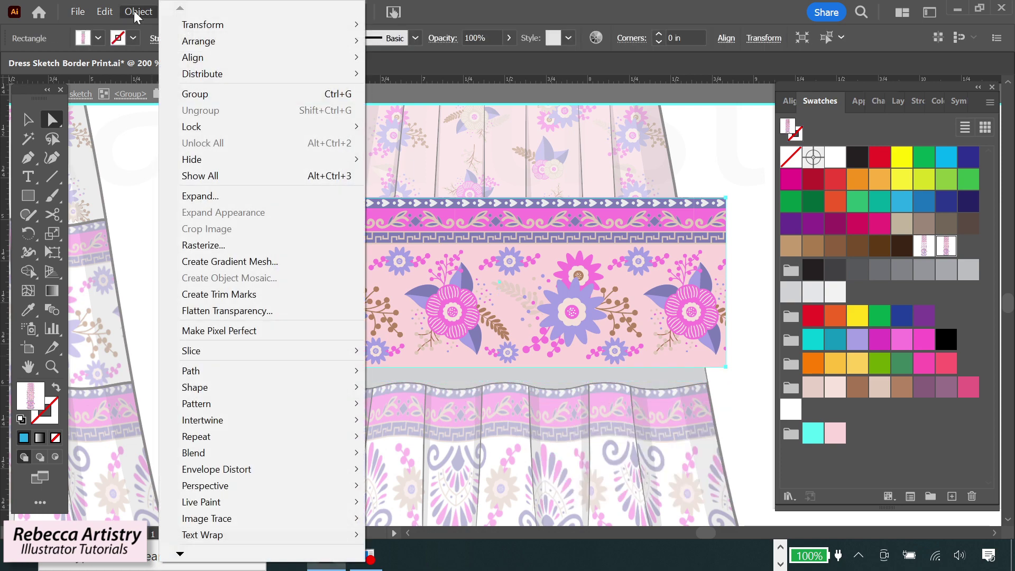
pyautogui.click(195, 244)
pyautogui.click(561, 404)
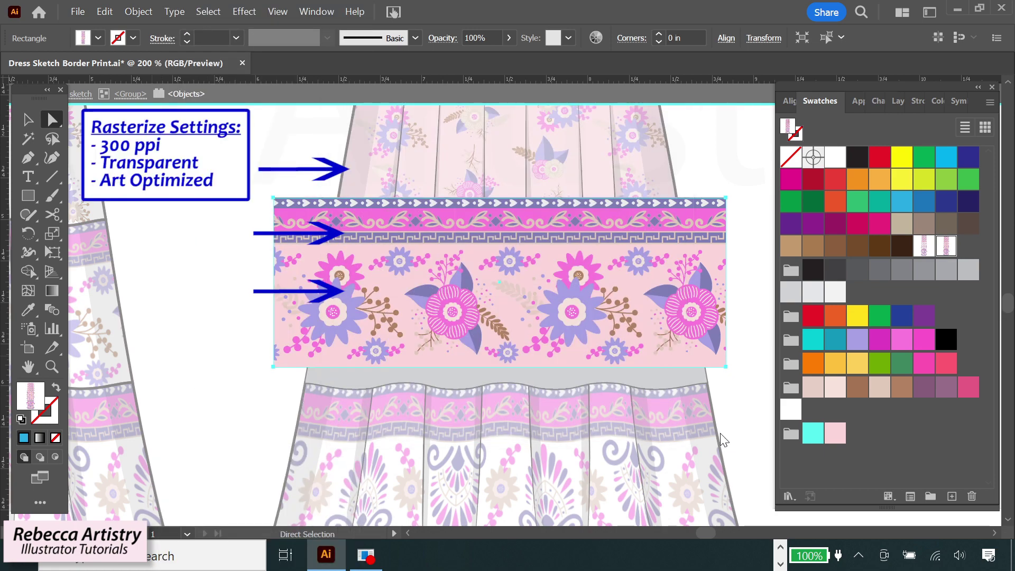
pyautogui.rightClick(690, 284)
pyautogui.moveTo(773, 215)
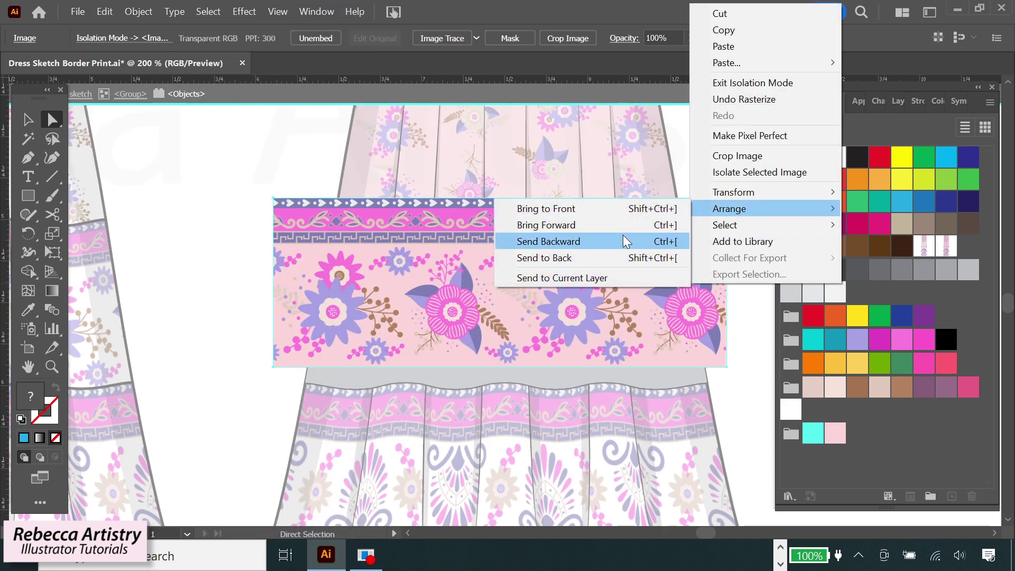
pyautogui.click(582, 257)
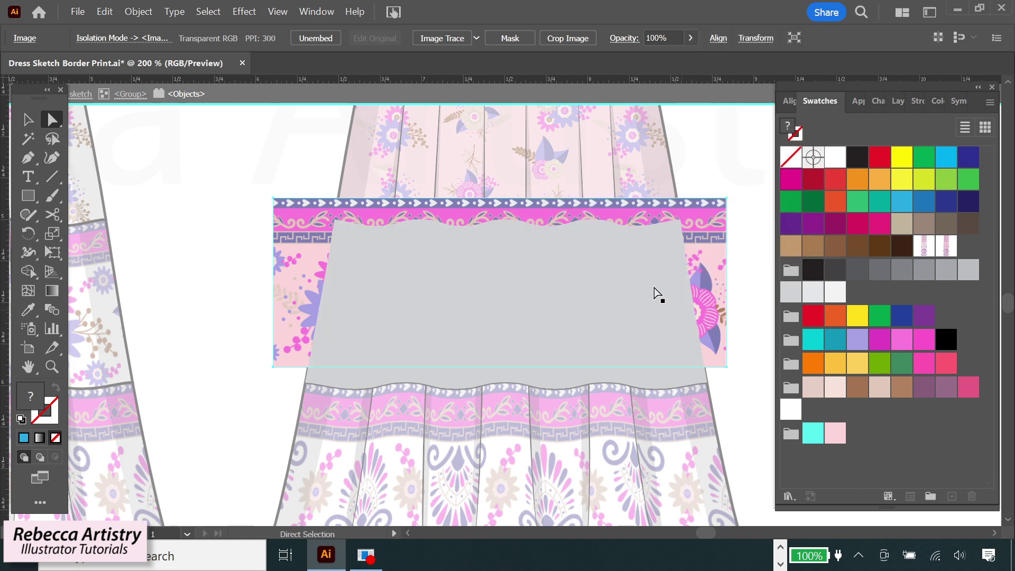
# Step: Select the rasterized print with the grey mesh panel, envelope-distort them using the top object, and leave the isolated group
pyautogui.click(898, 101)
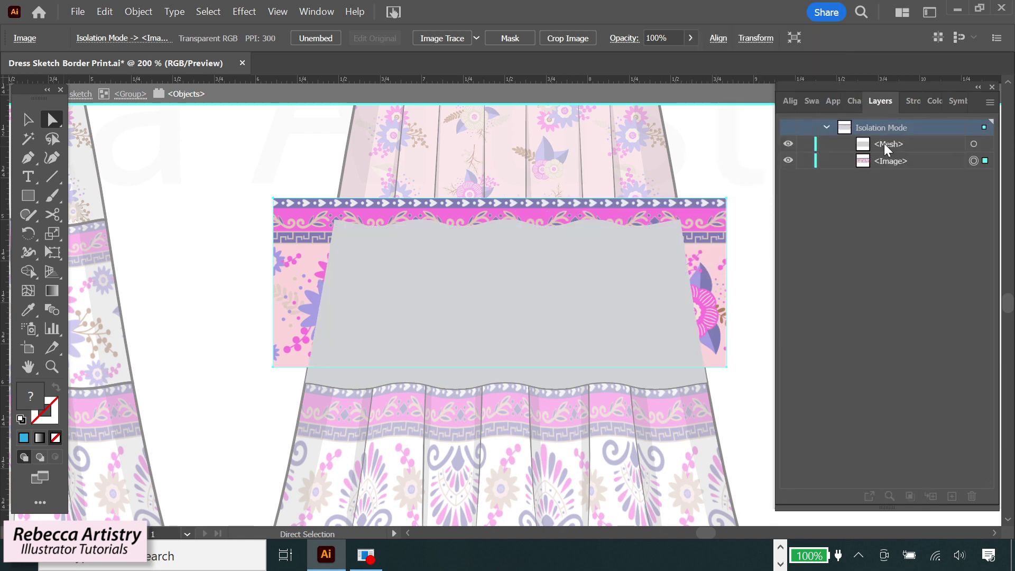
pyautogui.click(721, 336)
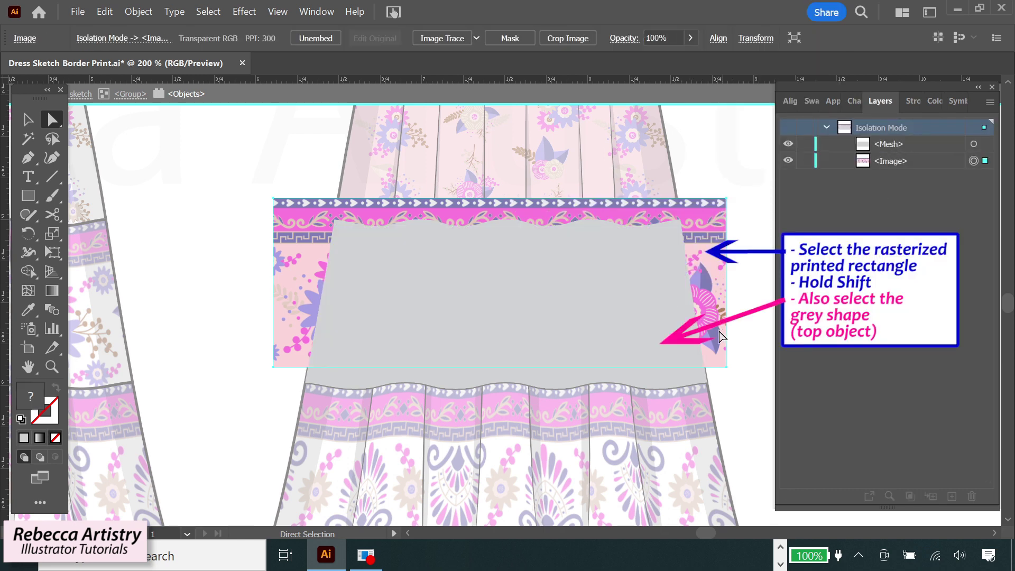
pyautogui.keyDown('shift'); pyautogui.click(648, 343); pyautogui.keyUp('shift')
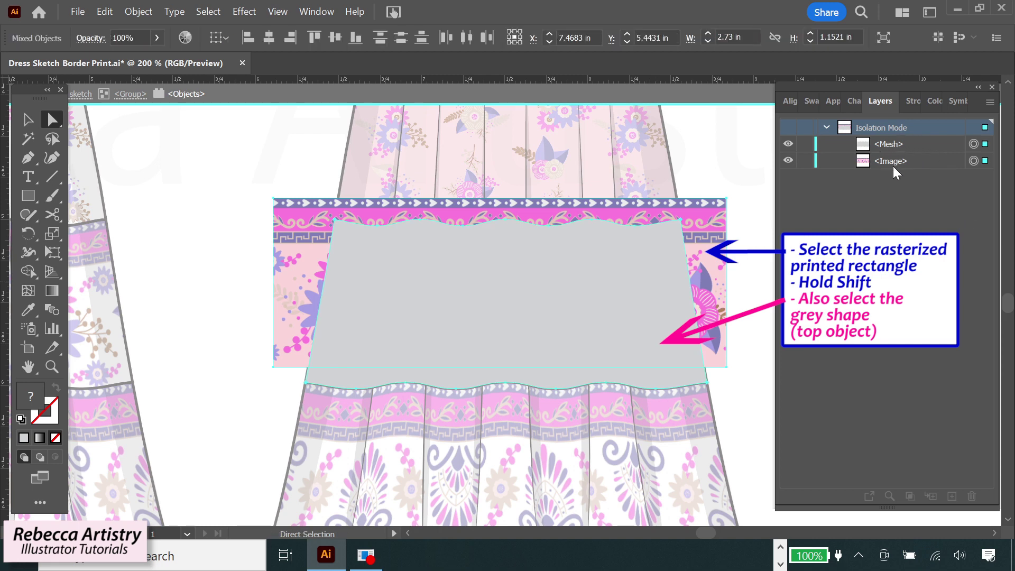
pyautogui.click(138, 11)
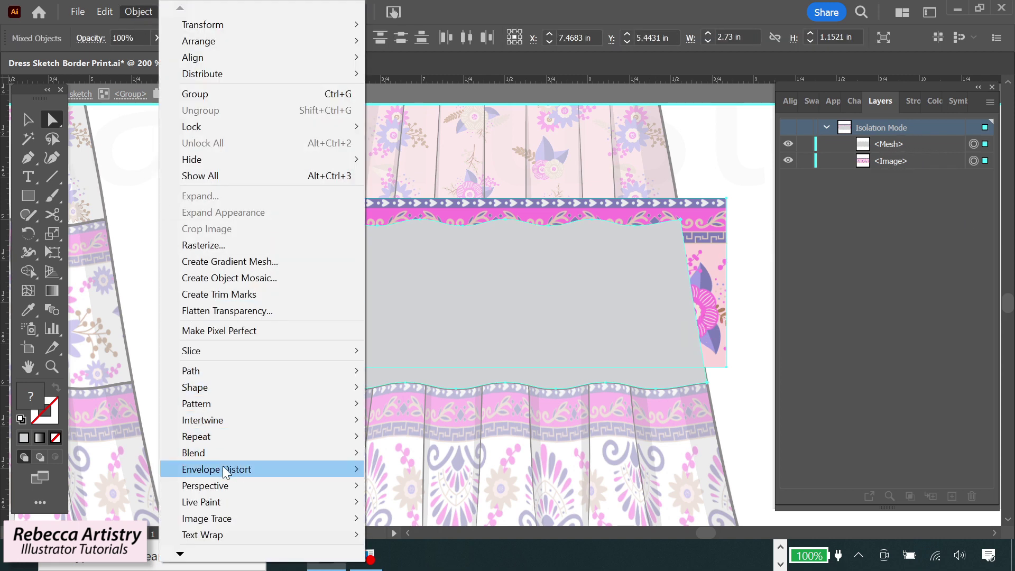
pyautogui.moveTo(225, 469)
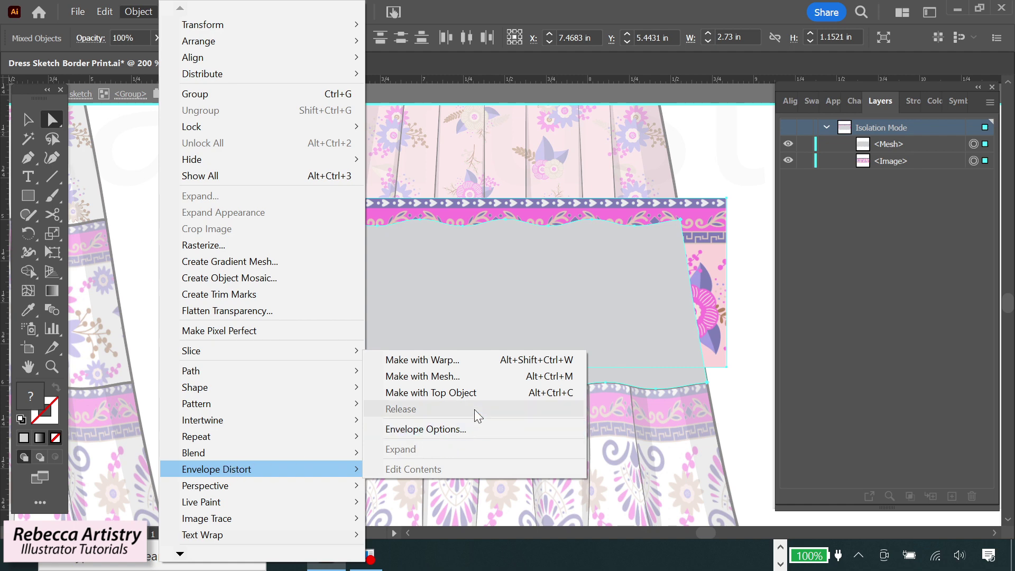
pyautogui.click(480, 393)
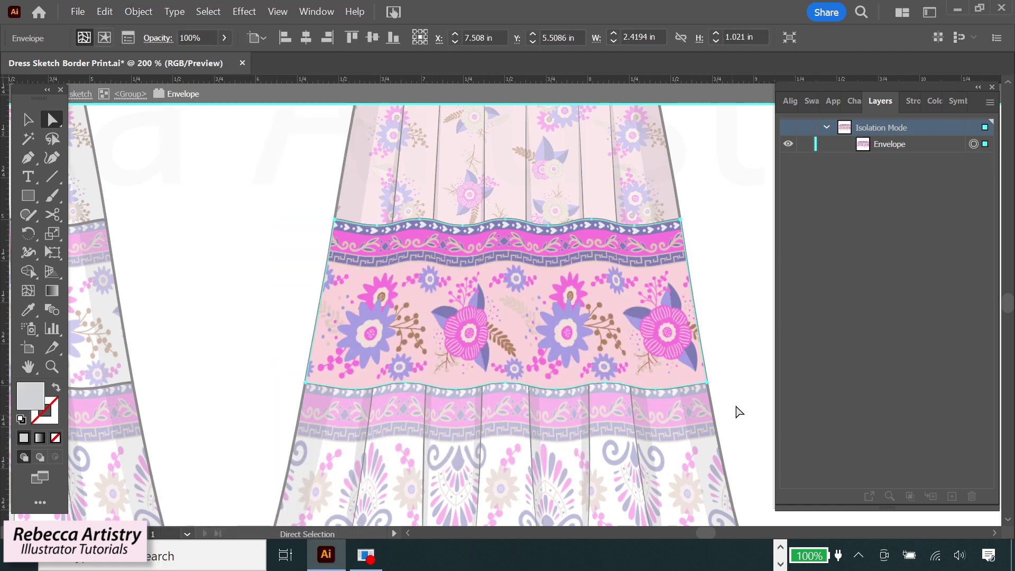
pyautogui.click(759, 415)
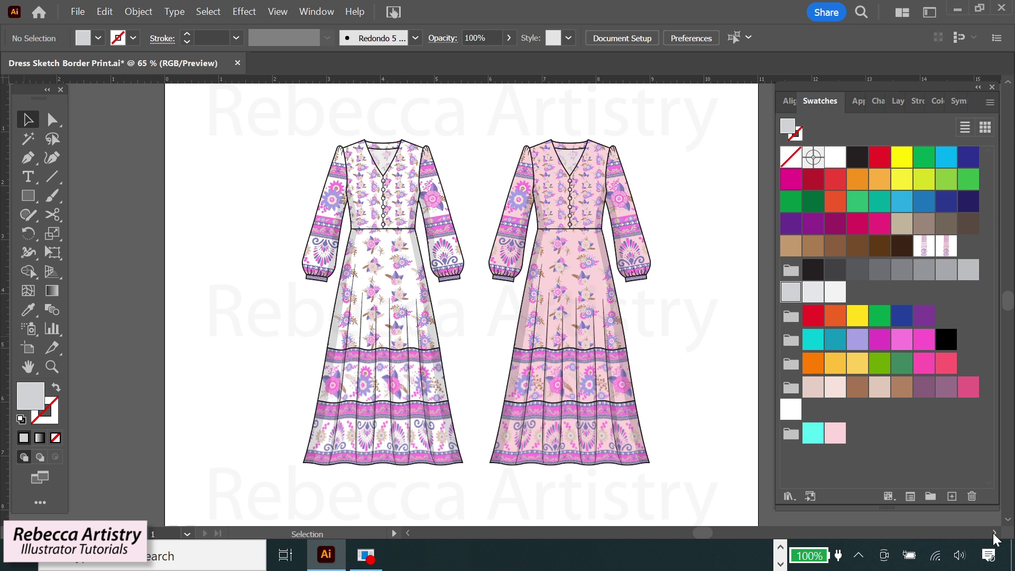
# Step: Check the Transform Pattern Tiles option in the General preferences
pyautogui.click(993, 534)
pyautogui.click(408, 533)
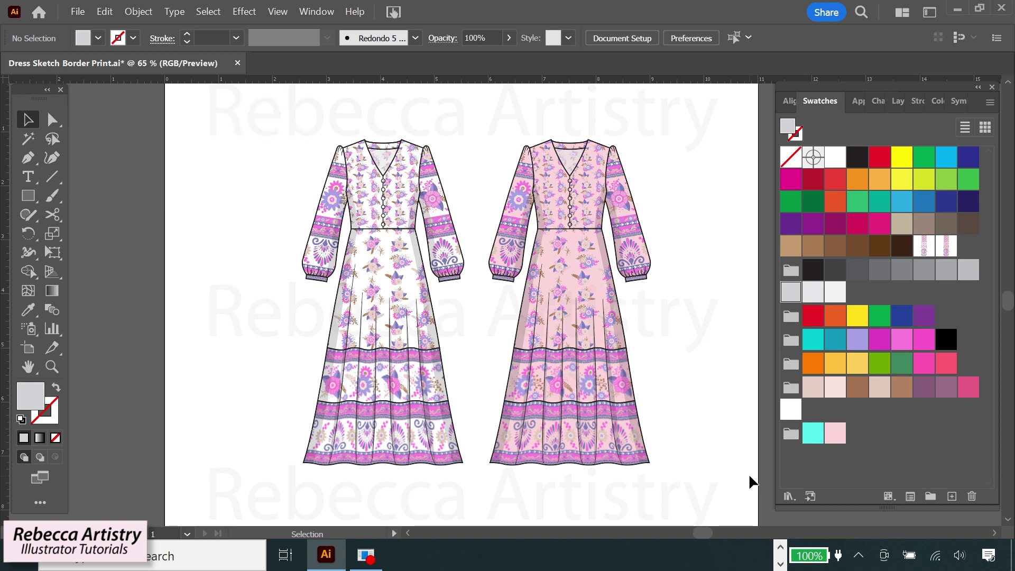
pyautogui.click(691, 38)
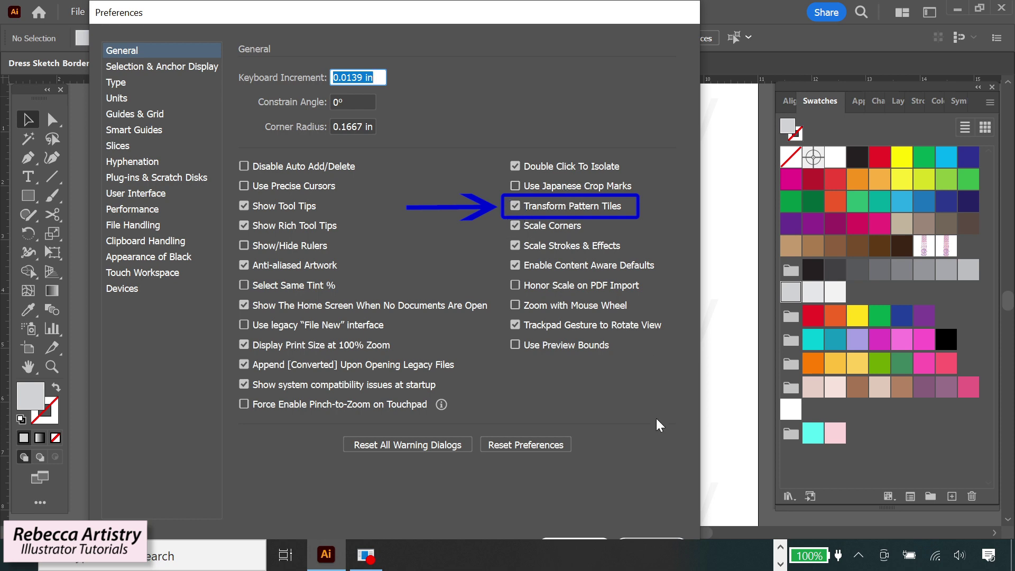
pyautogui.press('Return')
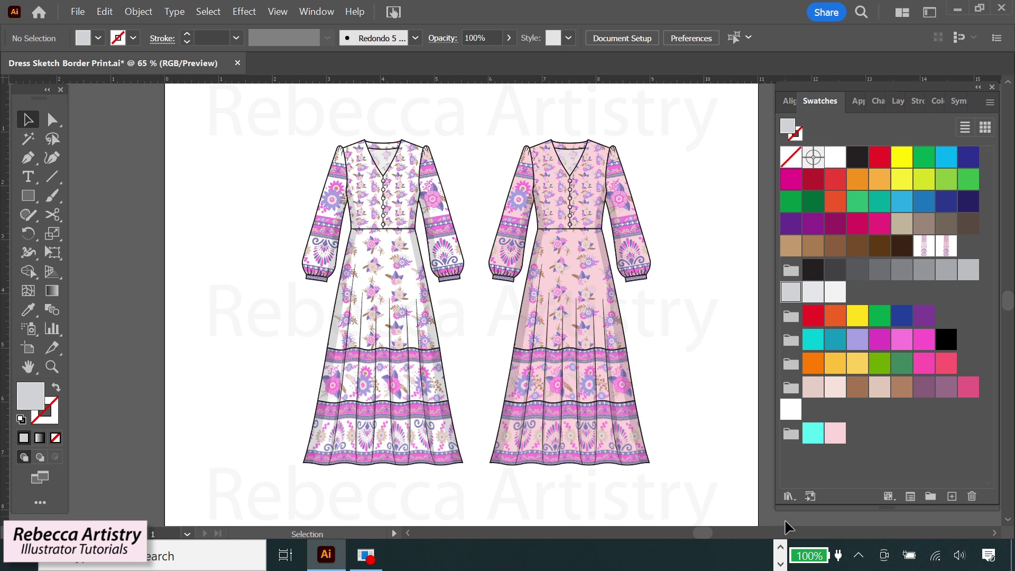
# Step: Move the pink dress slightly closer to the white dress and deselect it
pyautogui.click(586, 309)
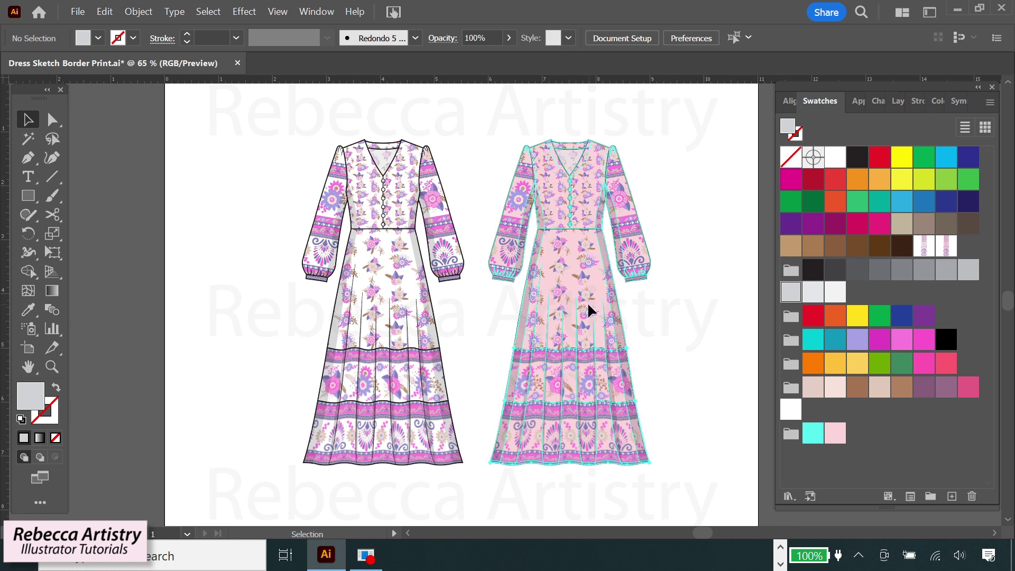
pyautogui.hotkey('ctrl', 'd')
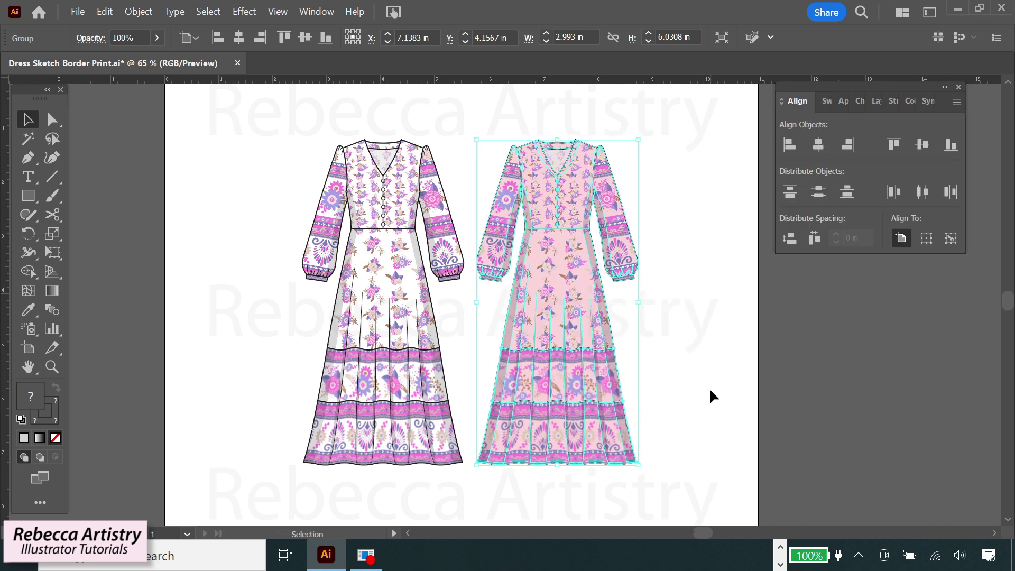
pyautogui.click(808, 438)
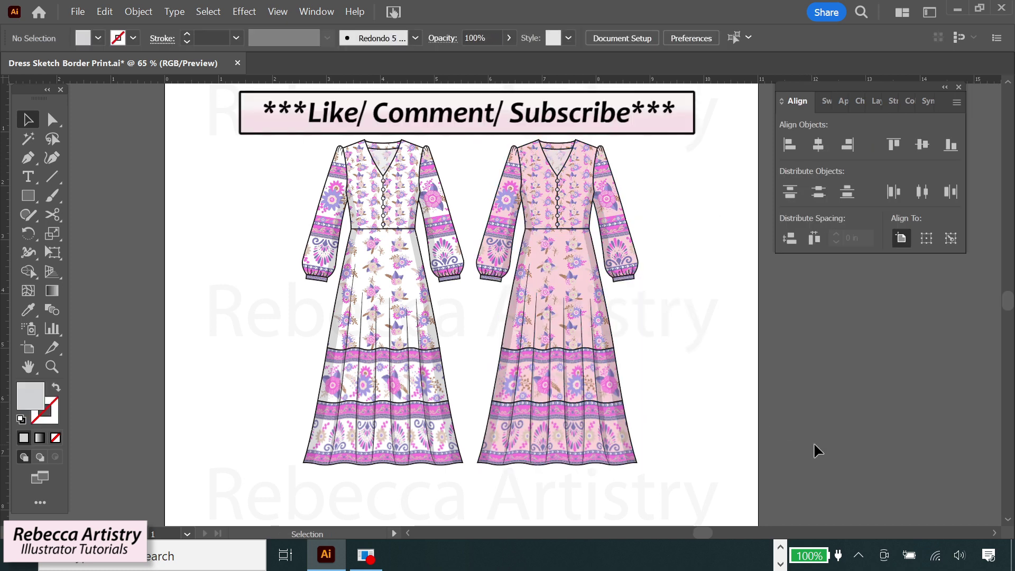